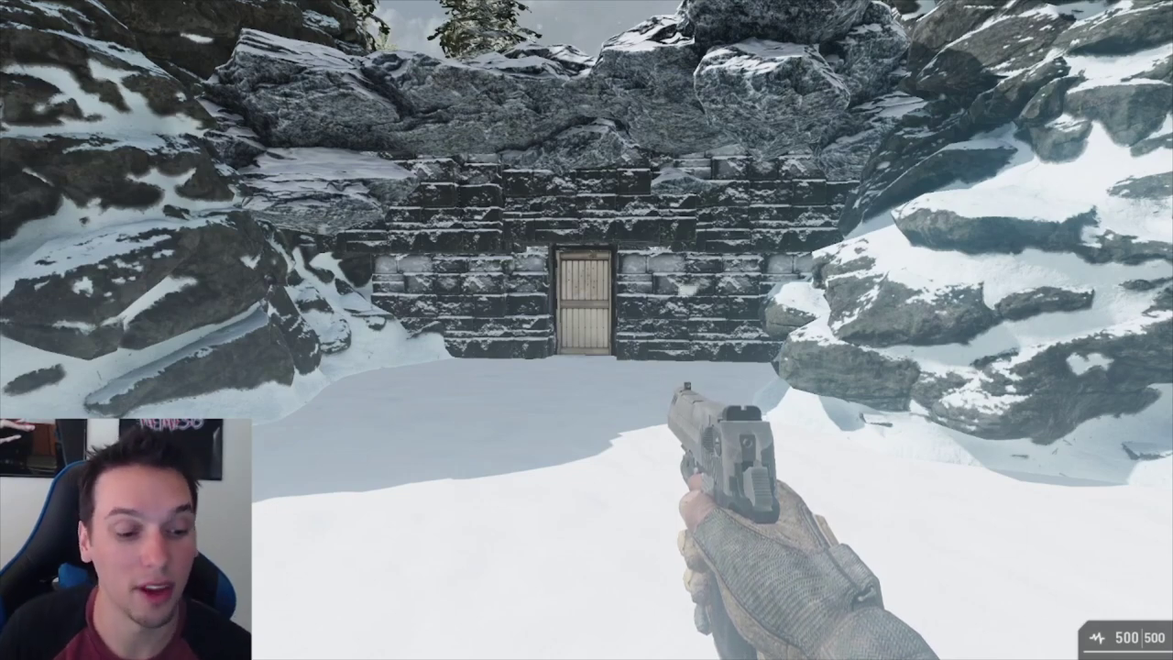
- End the Ice Islands test play and go back from its storyboard to the hub's game list
key(Escape)
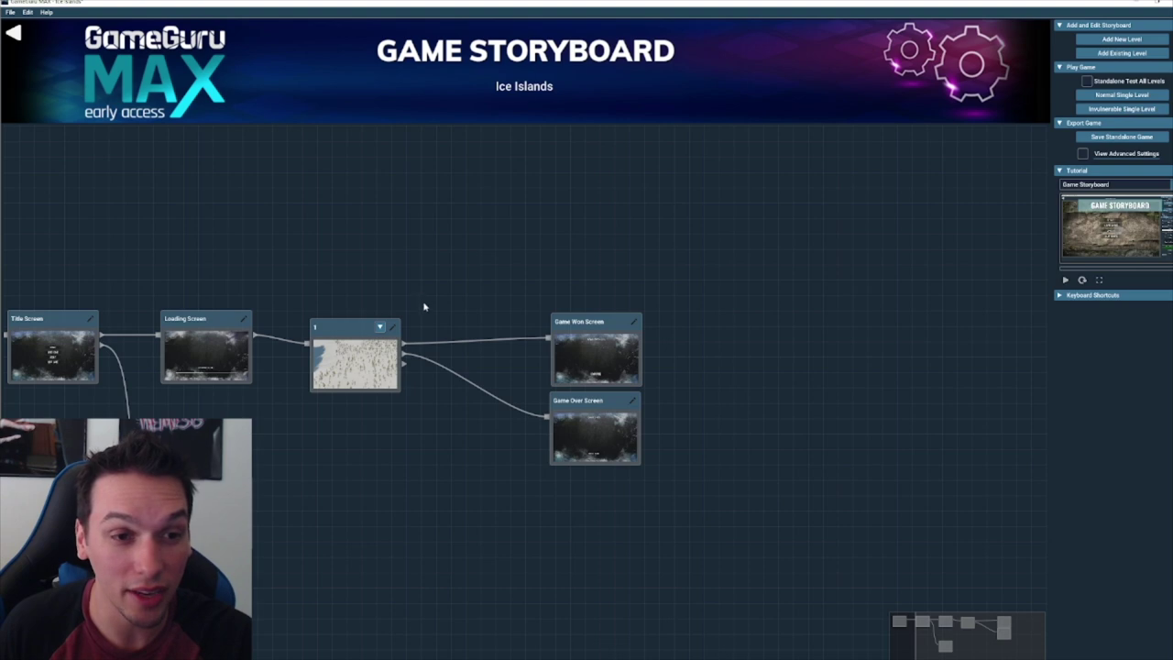
middle_drag(424, 307, 683, 279)
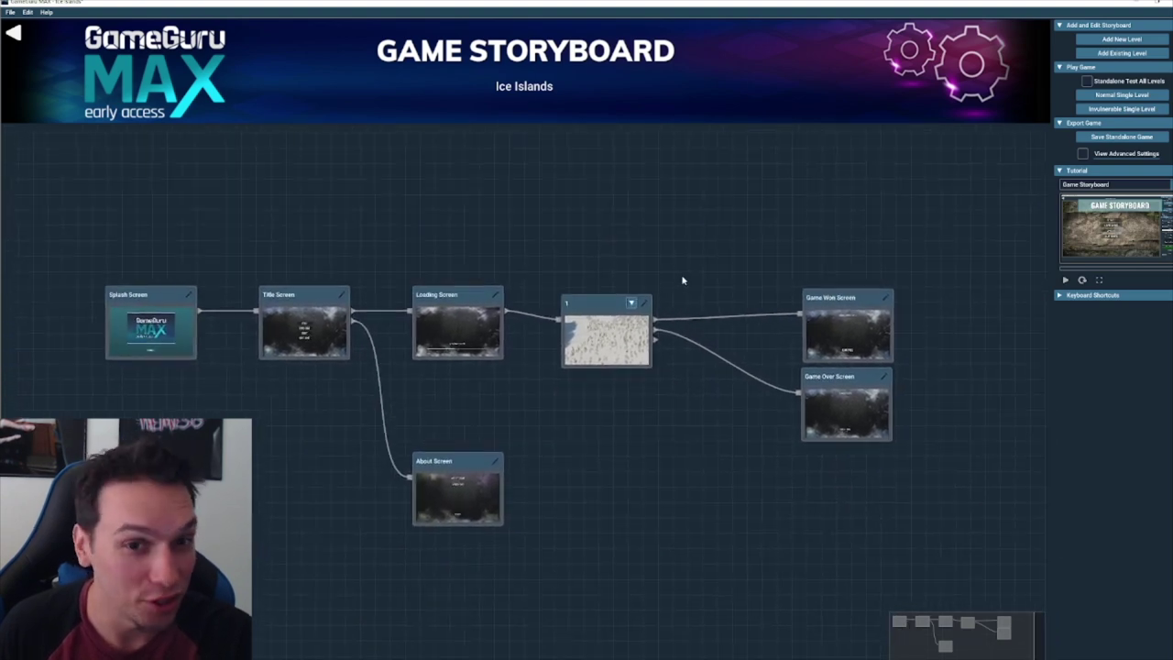
click(12, 34)
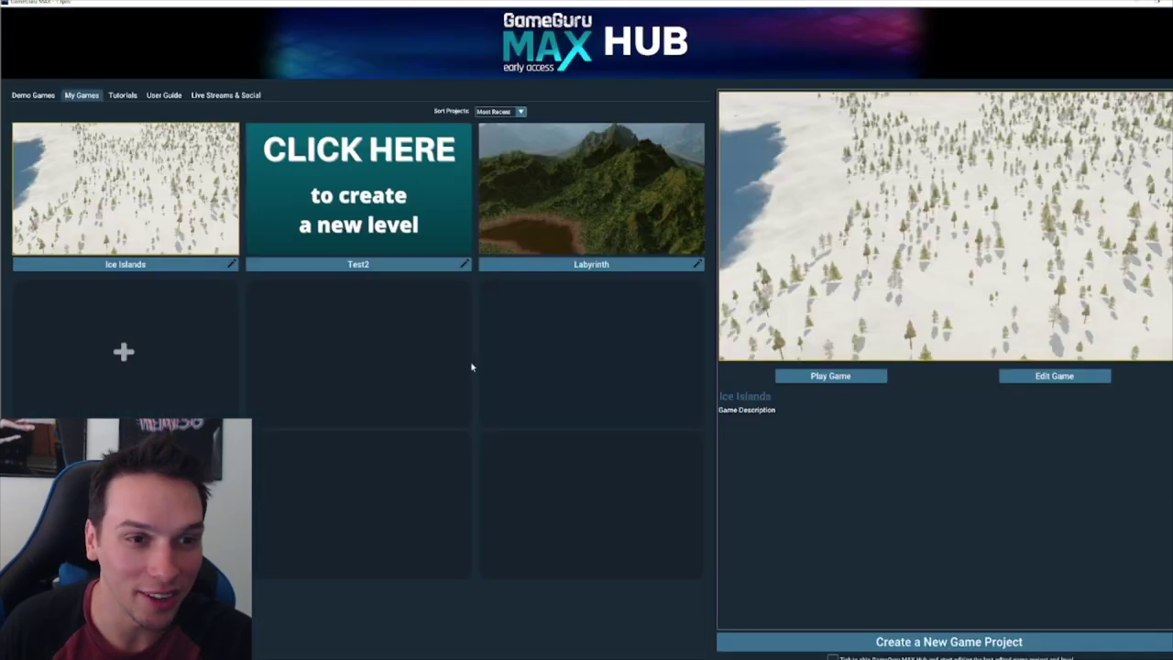
- Create a new game project named Inky boi
click(369, 220)
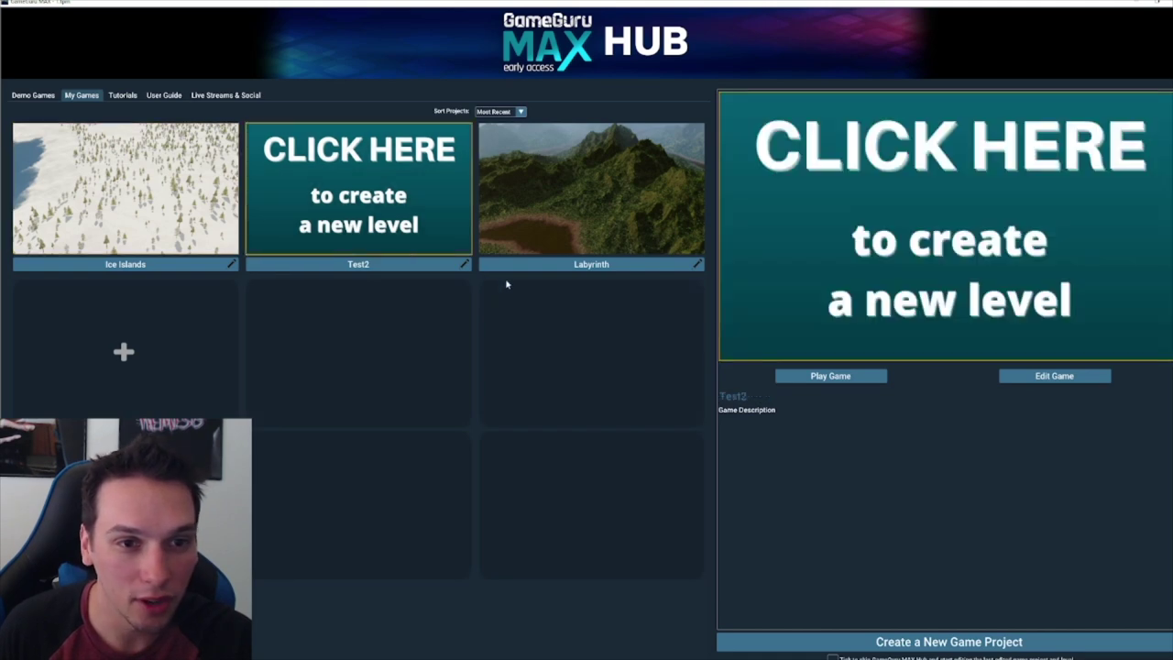
click(963, 643)
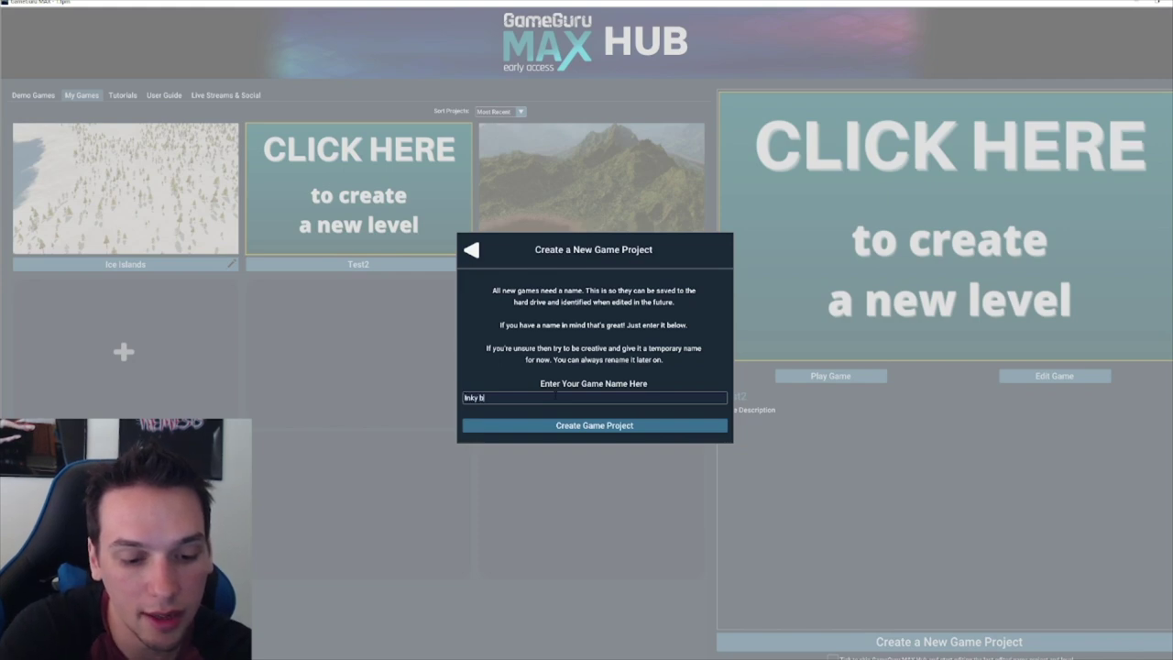
click(568, 429)
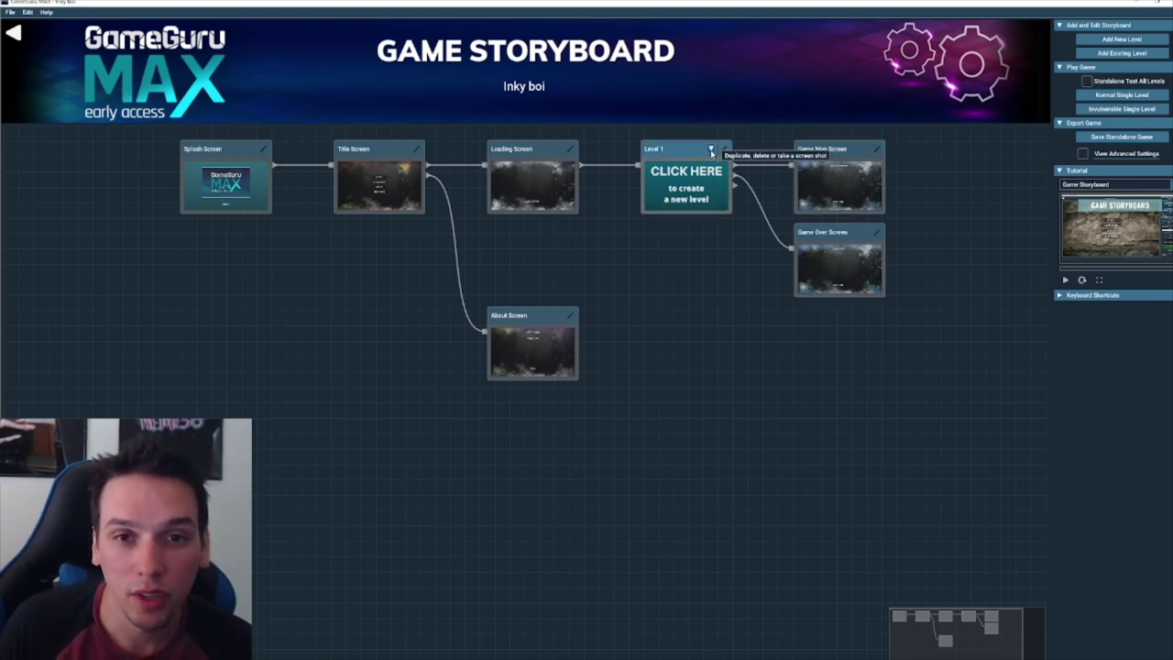
- Open Level 1 of the storyboard in the terrain generator and reduce the editable area size to 0.5 km
click(698, 187)
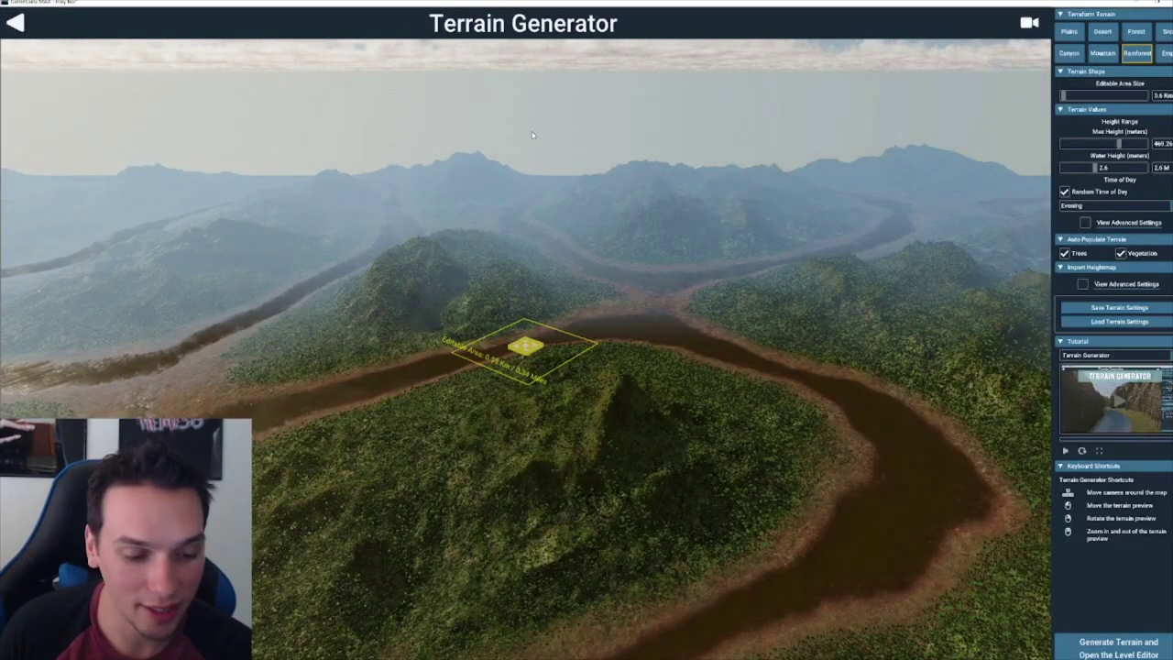
scroll(553, 243, up, 5)
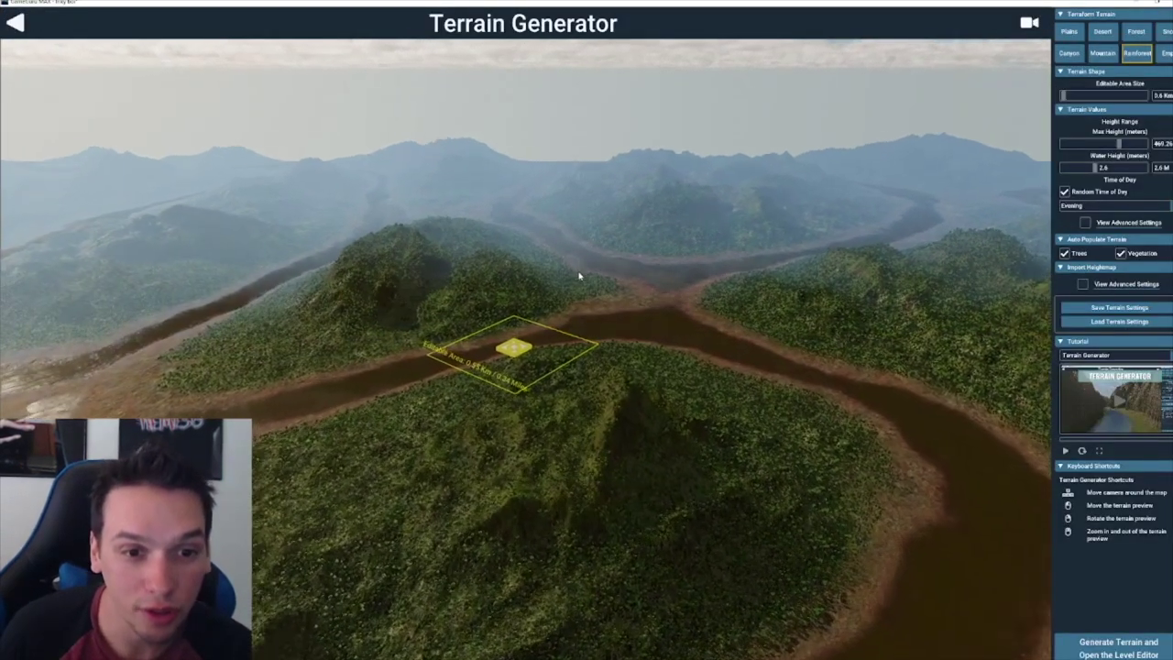
scroll(579, 271, up, 5)
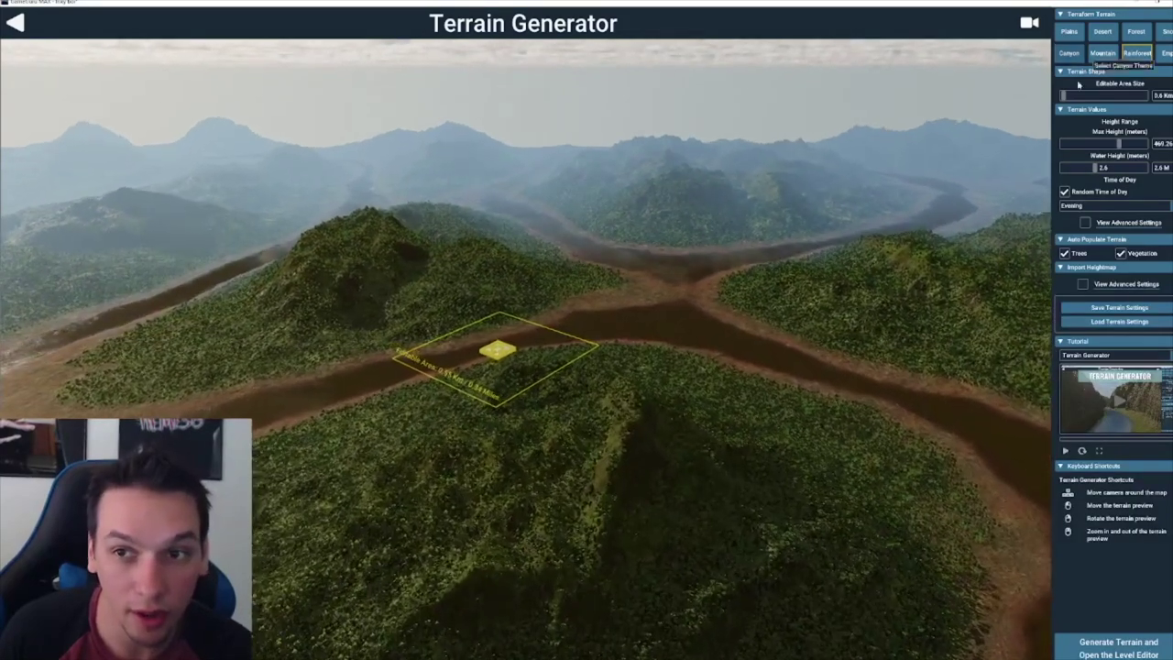
mouse_move(1064, 97)
mouse_down()
mouse_move(1105, 98)
mouse_move(1045, 102)
mouse_move(1077, 102)
mouse_move(1062, 95)
mouse_up()
scroll(658, 404, up, 3)
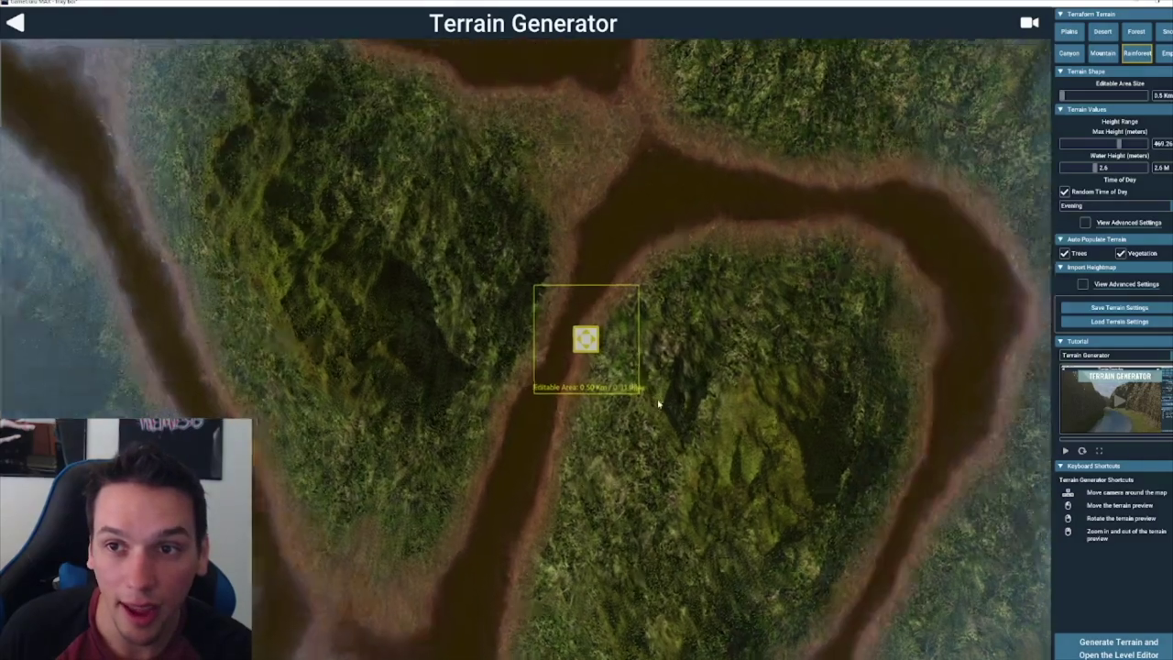
- Try out the Plains, Canyon, Desert, Forest and Empty terrain themes in the preview
click(1069, 31)
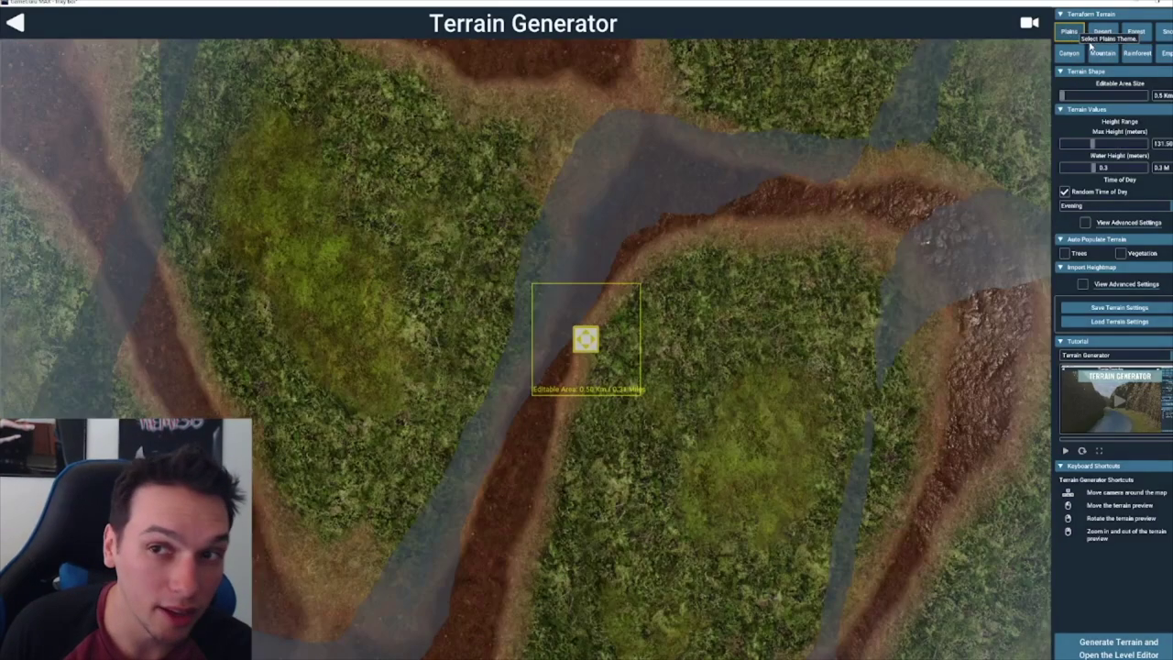
click(1071, 55)
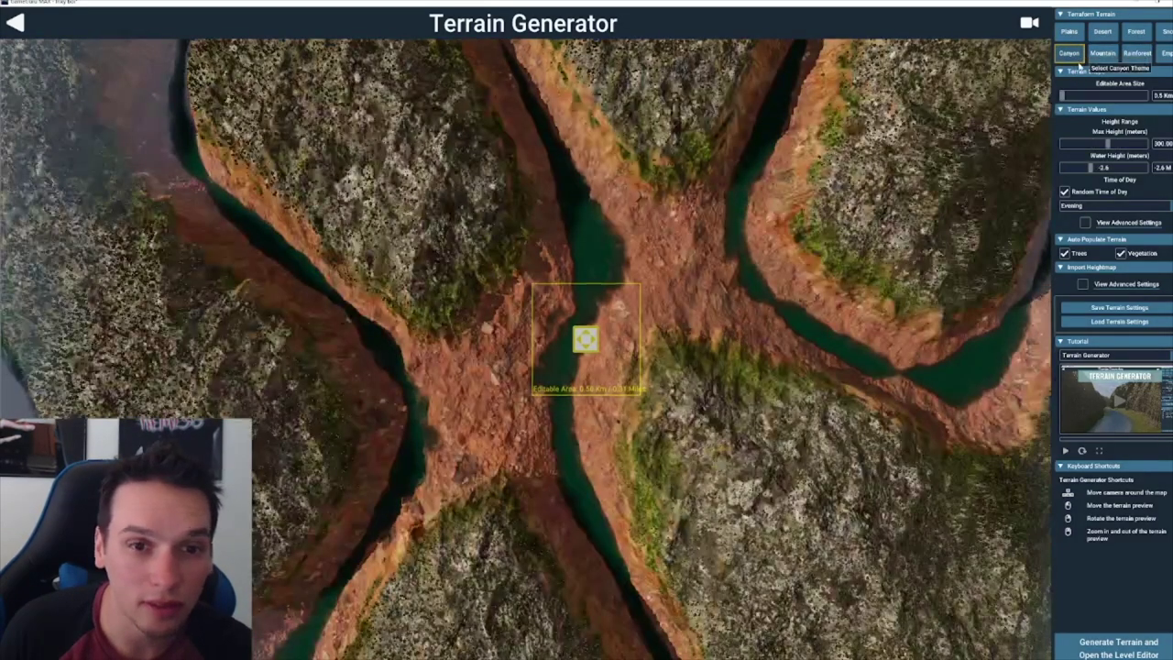
click(1103, 31)
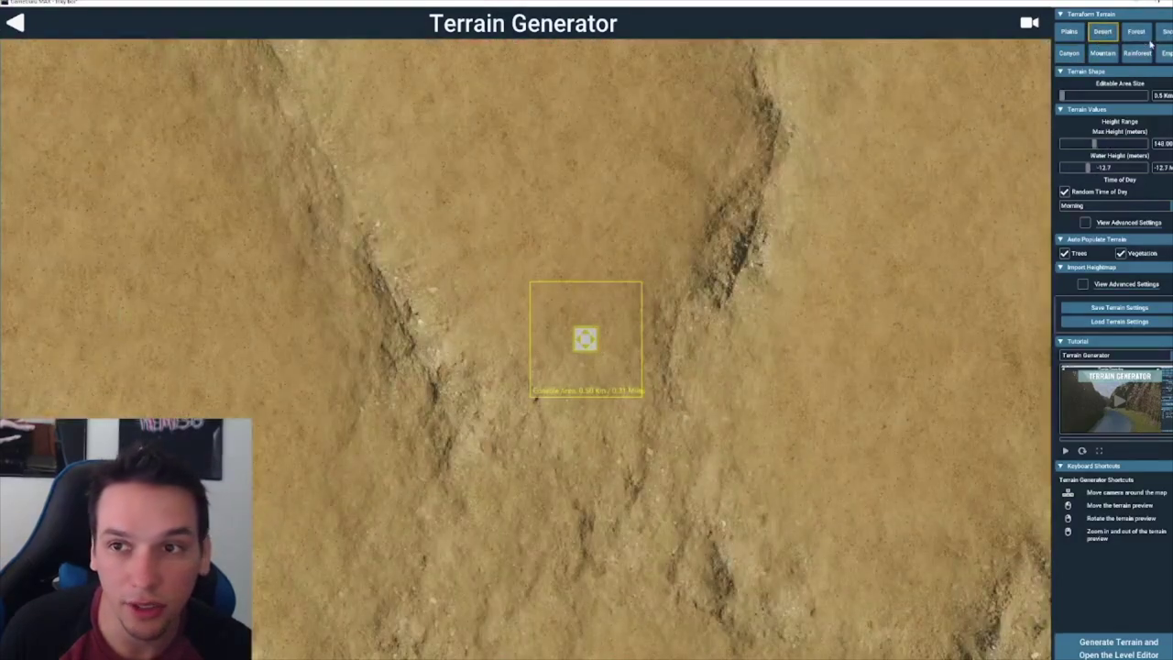
click(1146, 32)
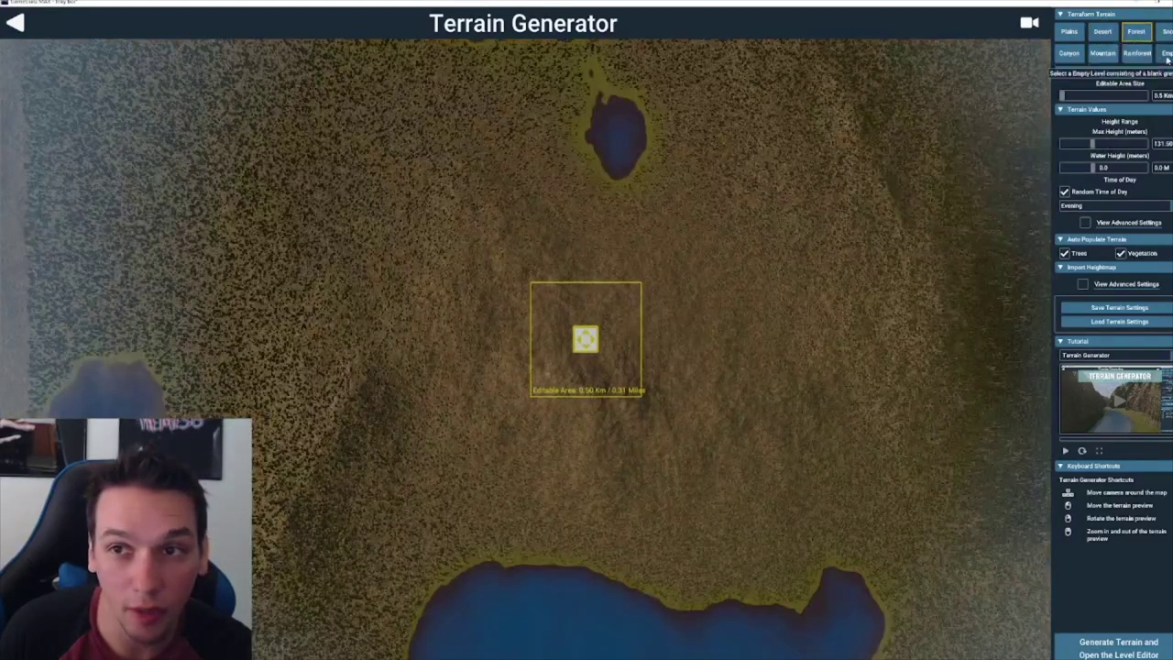
click(1166, 55)
- Apply the Desert terrain theme with the editable area size at 0.5 km
click(1103, 31)
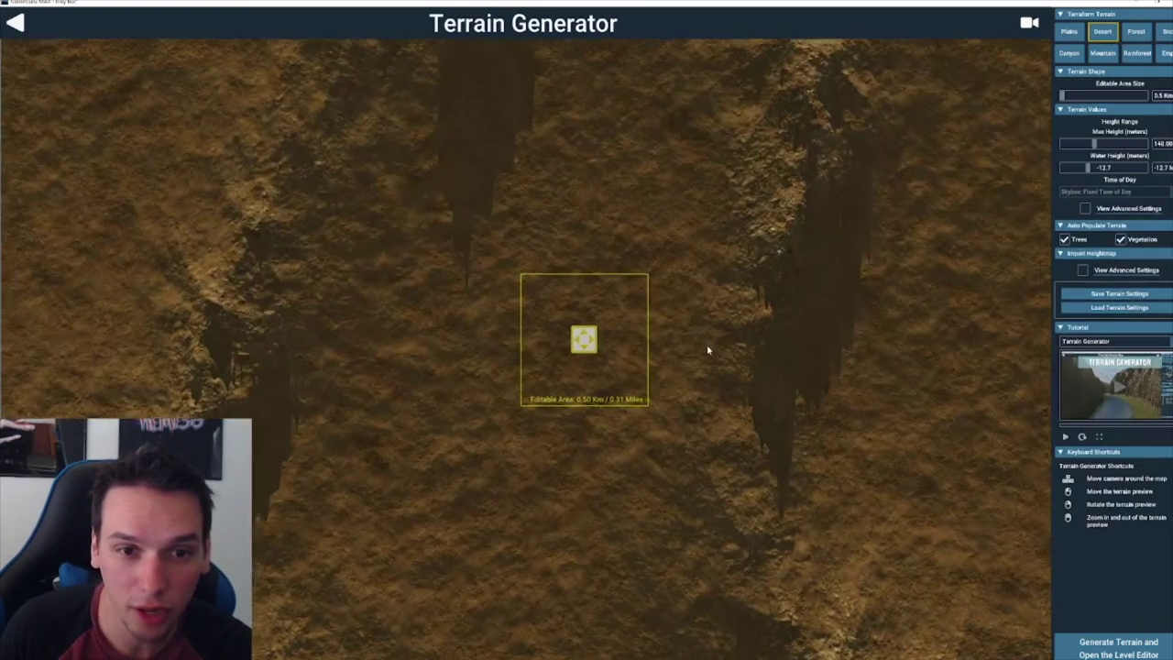
scroll(711, 349, up, 5)
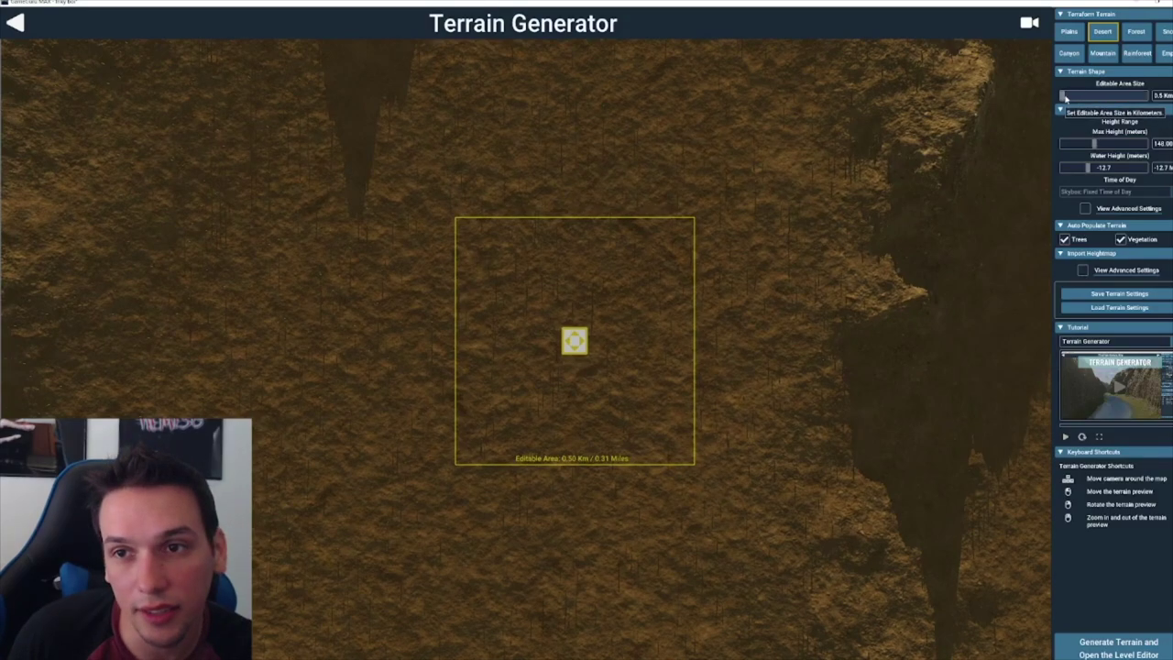
mouse_move(1063, 95)
mouse_down()
mouse_move(1078, 97)
mouse_move(1055, 99)
mouse_up()
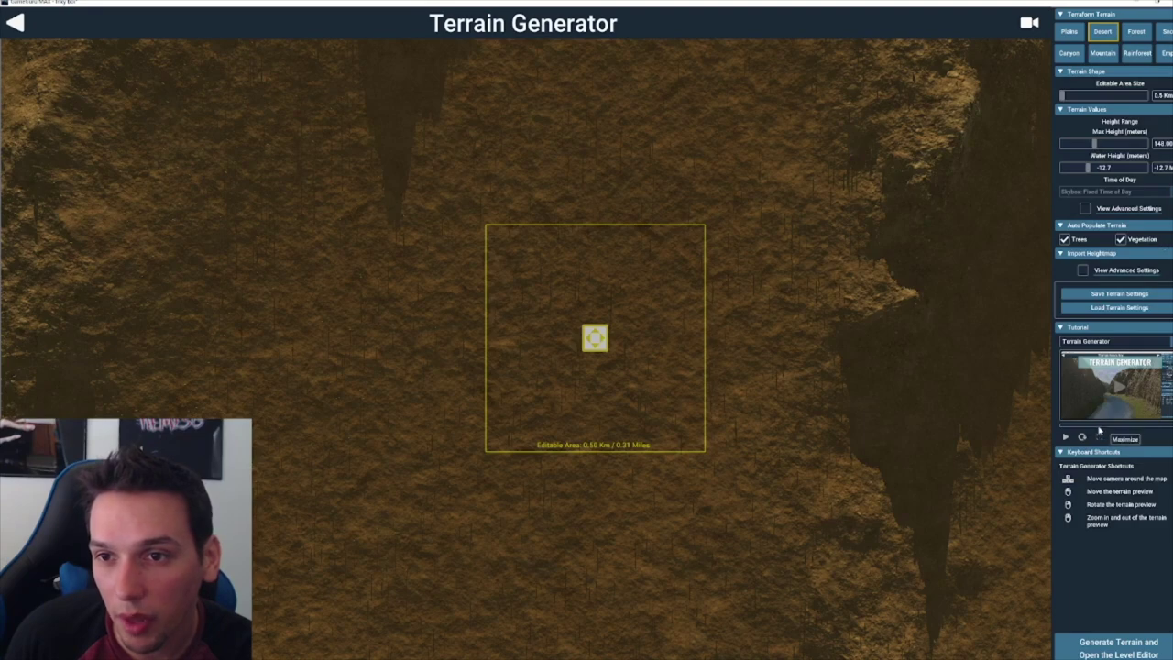
- Generate the terrain and save the new level as Nevada, overwriting the existing file
click(1110, 648)
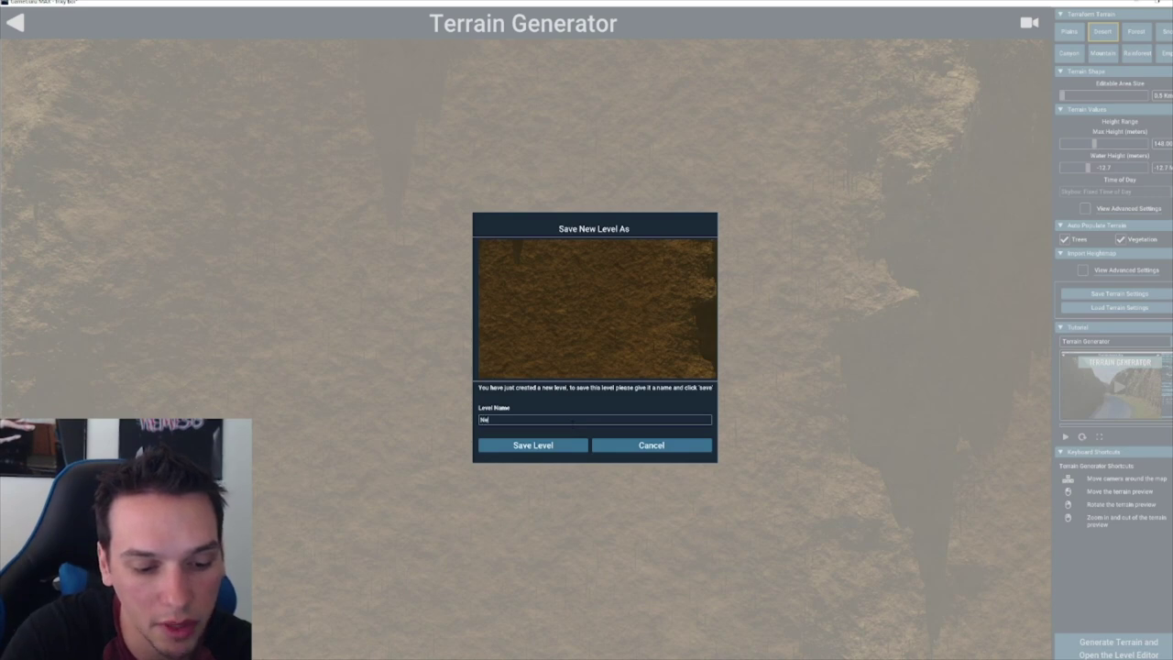
text(Nevada)
key(Return)
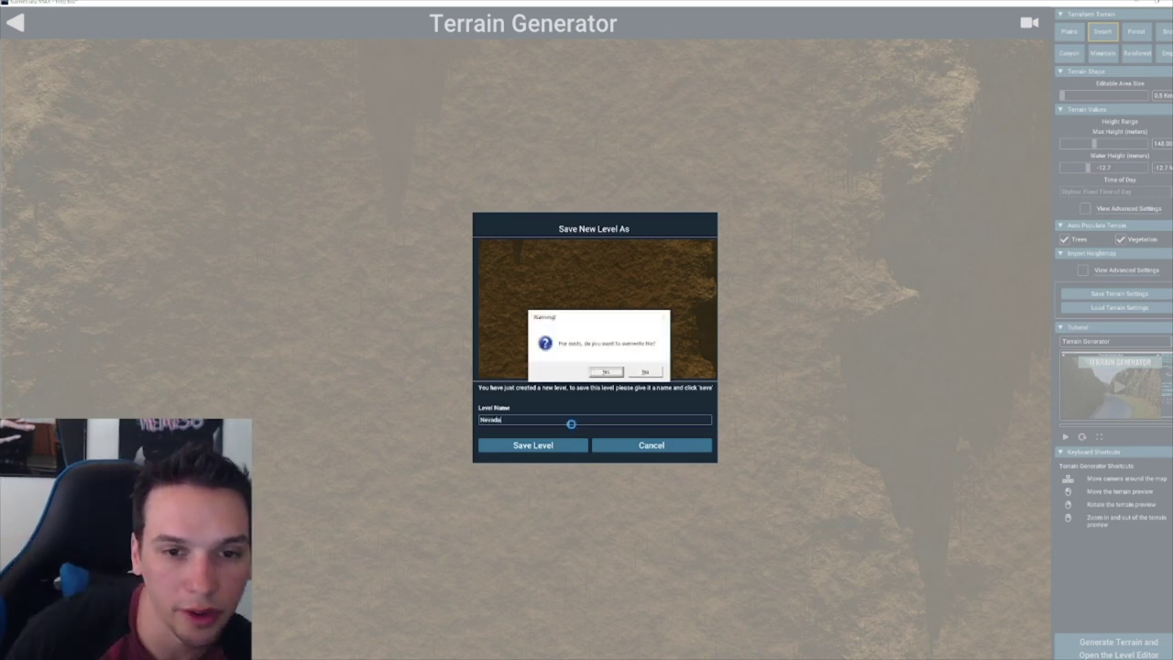
click(607, 372)
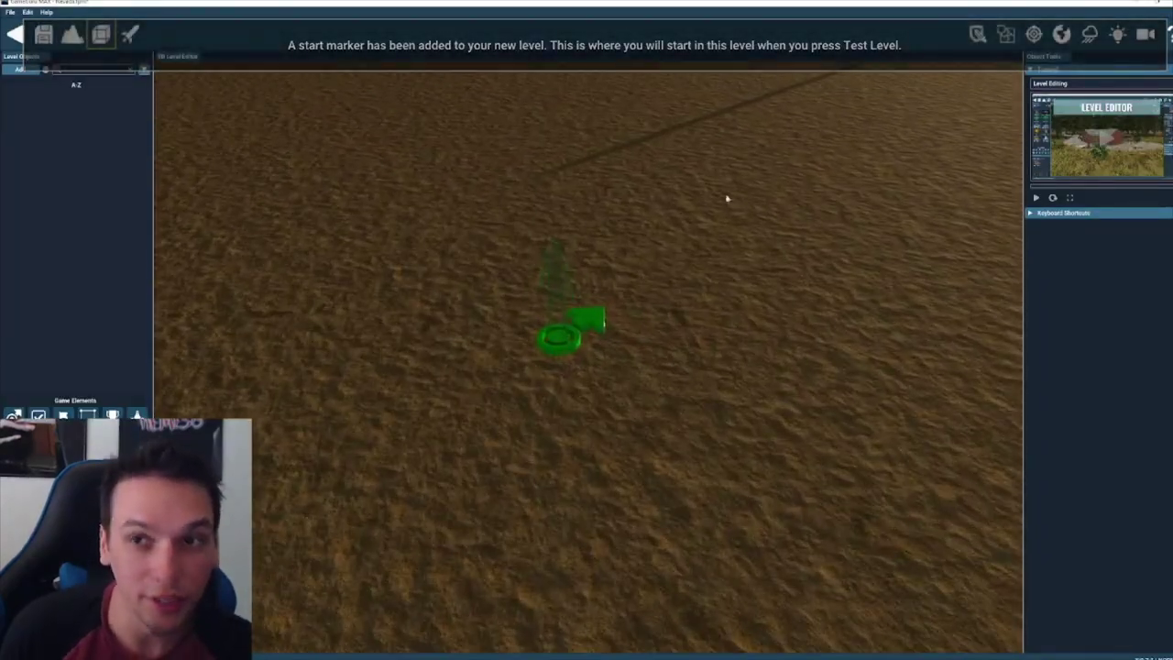
- Test-play the desert level, walk forward through the cacti, and return to the level editor
click(129, 33)
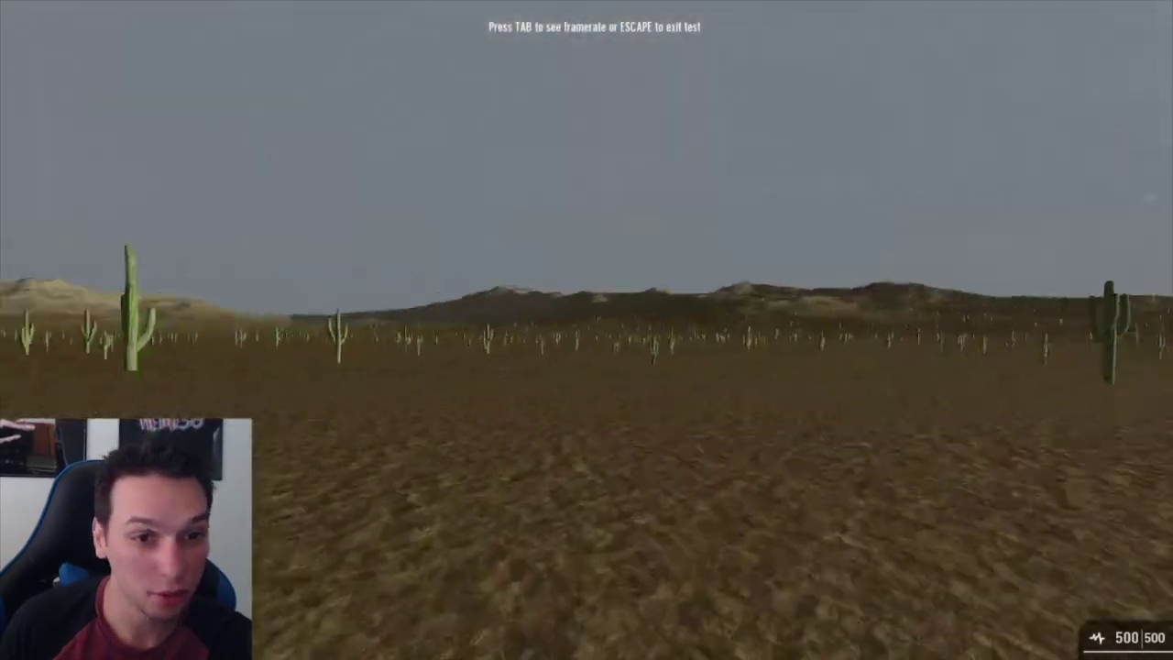
key(w)
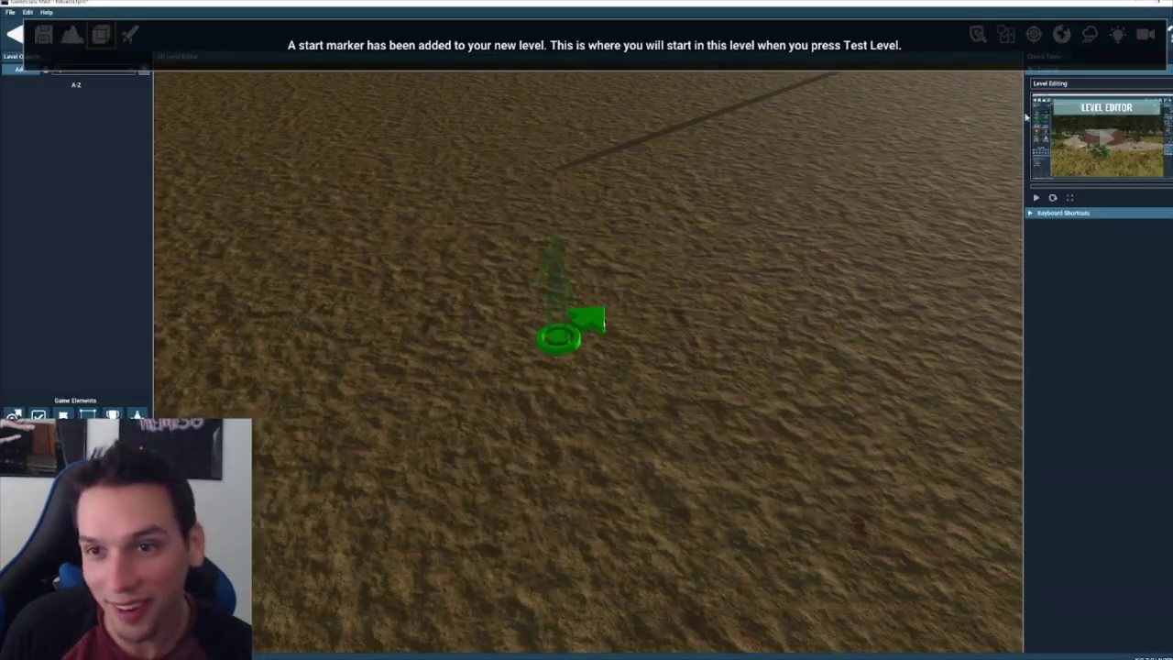
- Display the weather in the level editor and apply the rain effect
click(1089, 37)
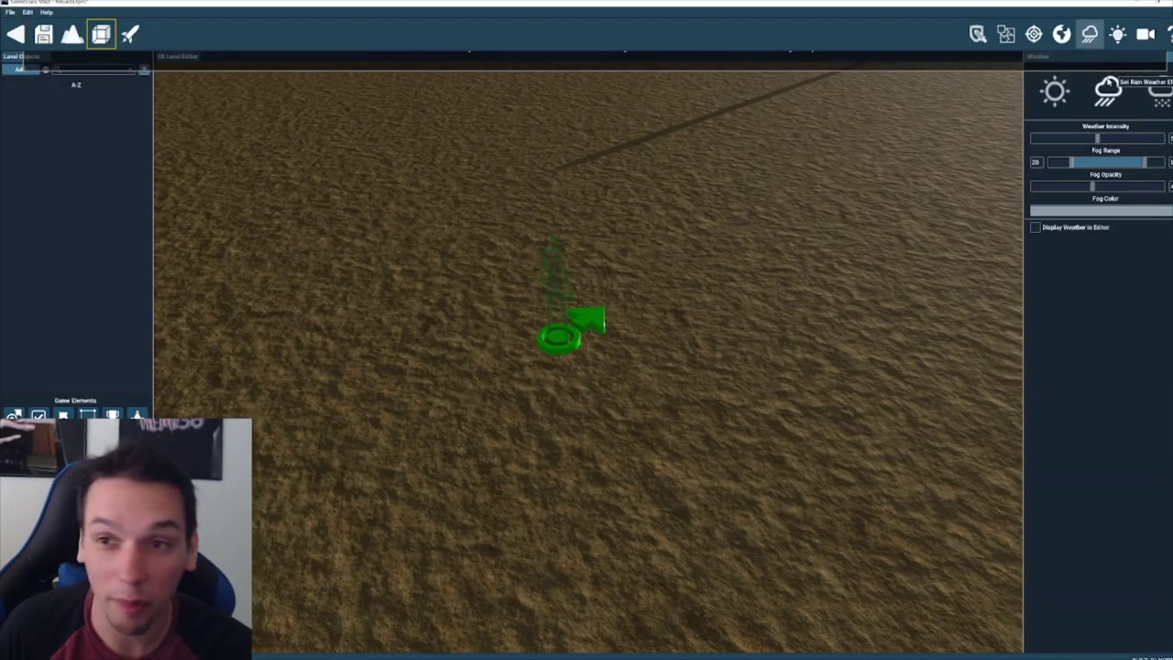
click(1034, 227)
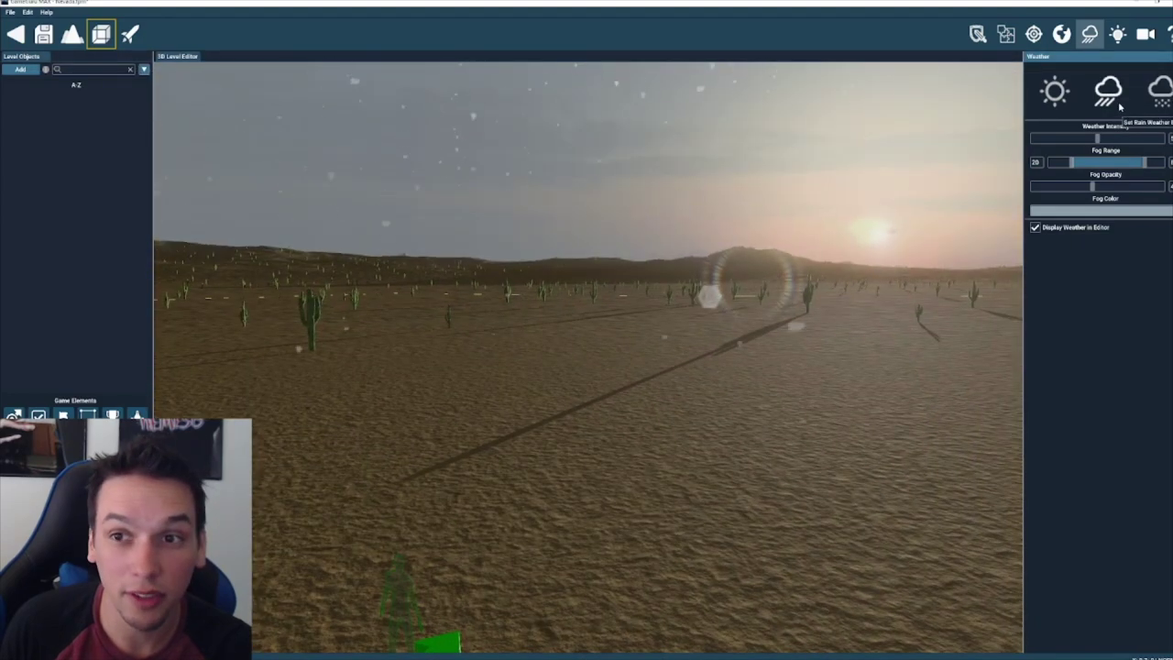
click(1108, 89)
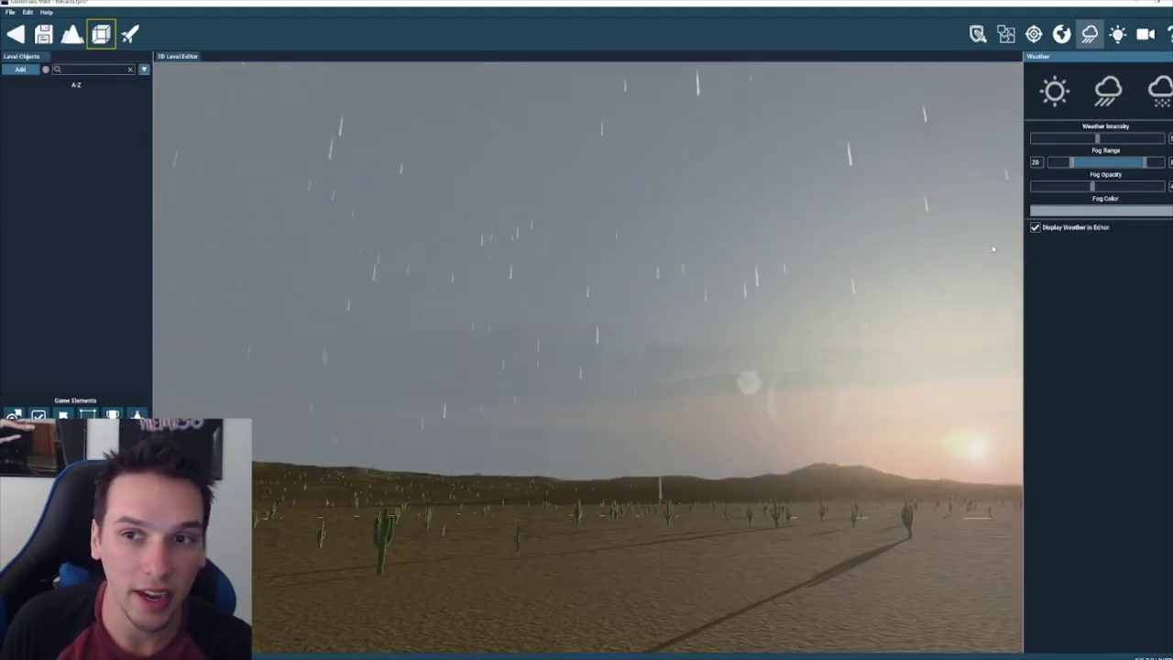
- Adjust the weather intensity, raise the fog opacity, and set the fog range from 43 to its far limit
drag(1097, 138, 1039, 138)
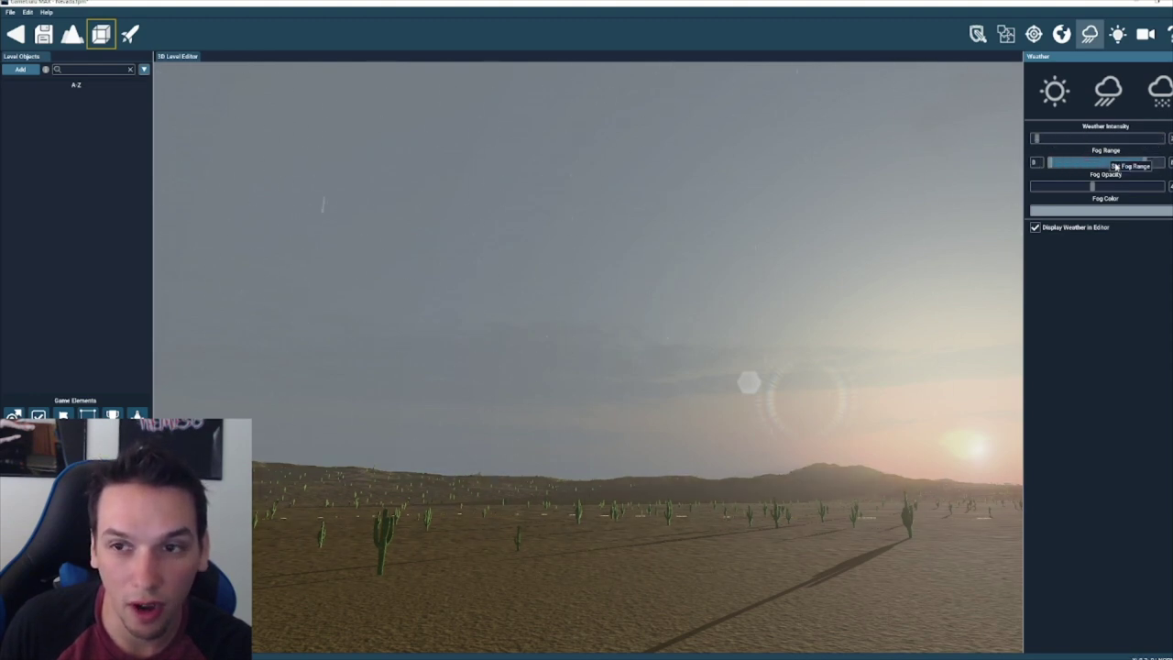
drag(1140, 165, 1123, 187)
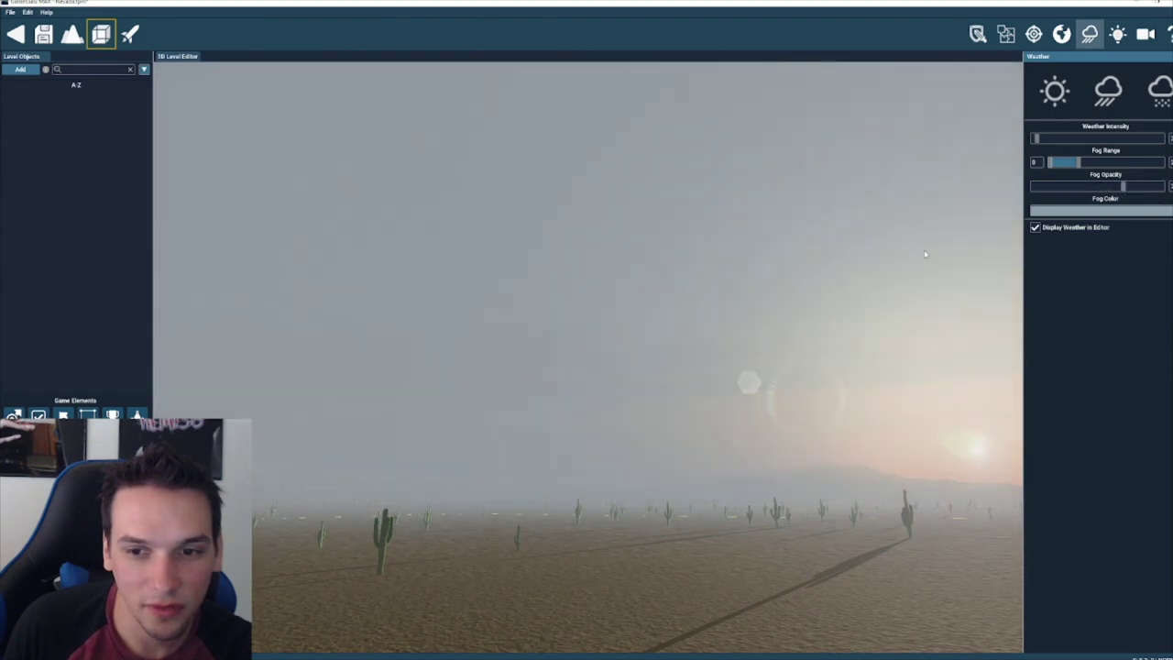
right_drag(926, 253, 779, 308)
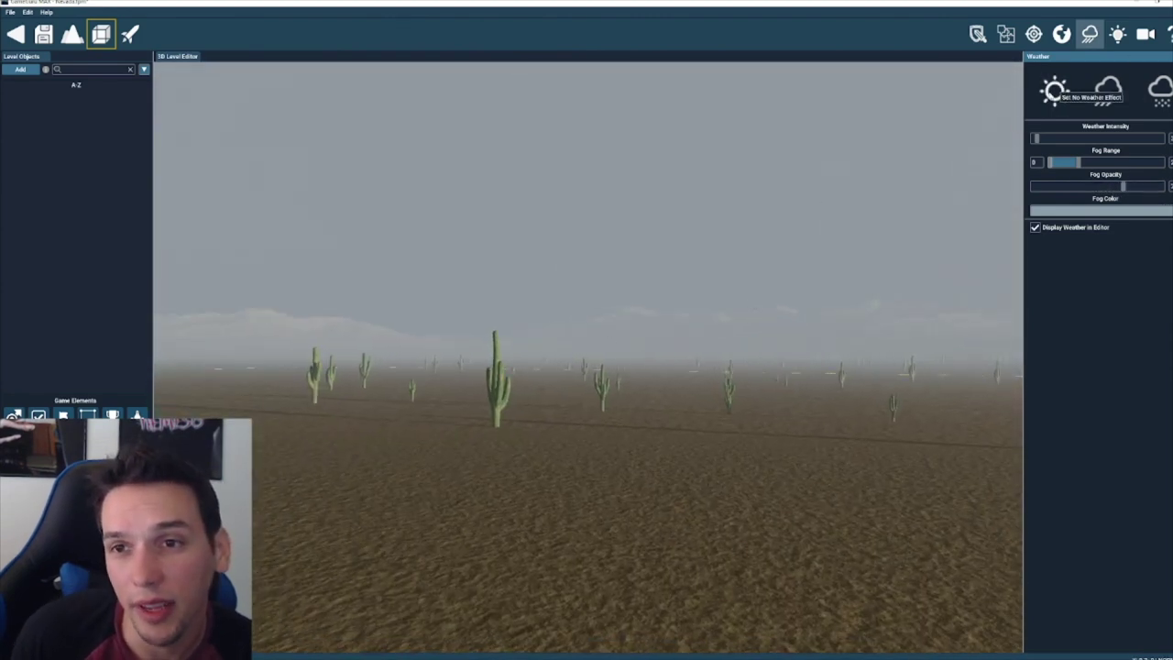
mouse_move(1081, 164)
mouse_down()
mouse_move(1114, 166)
mouse_move(1095, 164)
mouse_up()
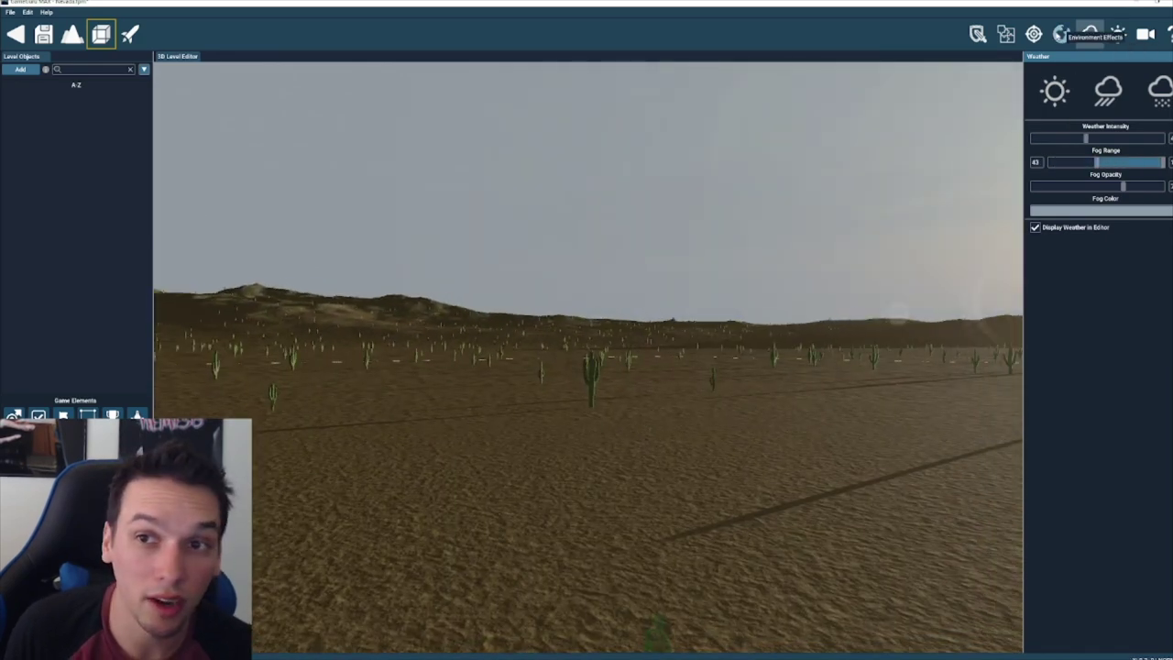
- Preview different sky box images in the environment effects and switch the sky type to Simulated Sky
click(1061, 34)
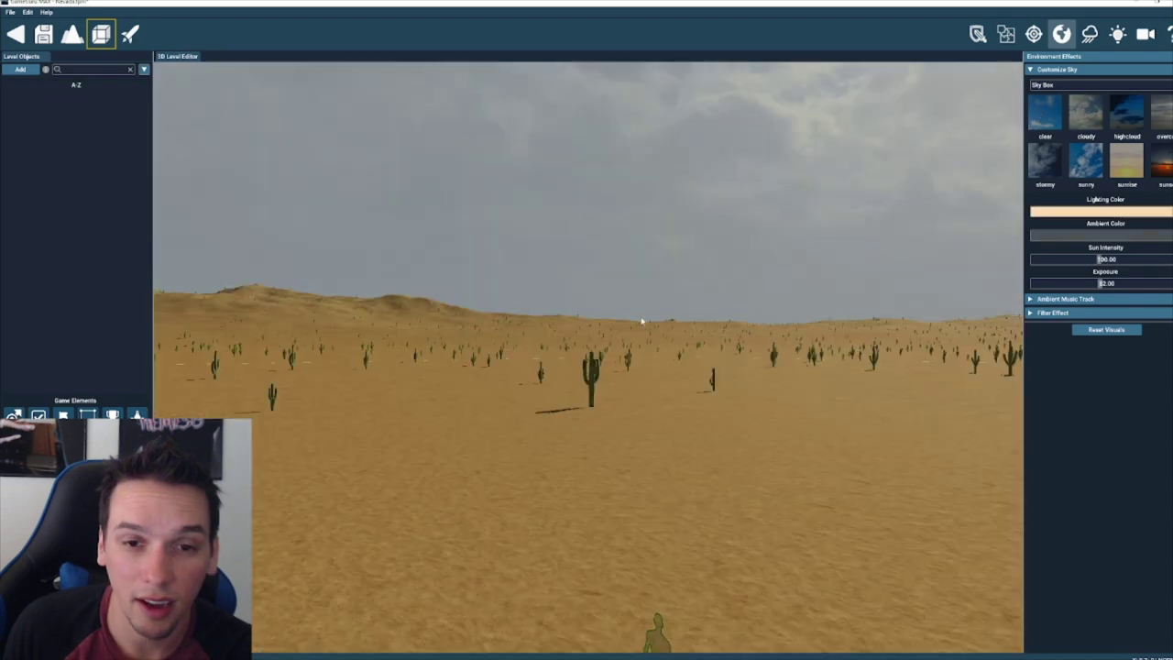
right_drag(641, 320, 622, 318)
mouse_move(1121, 165)
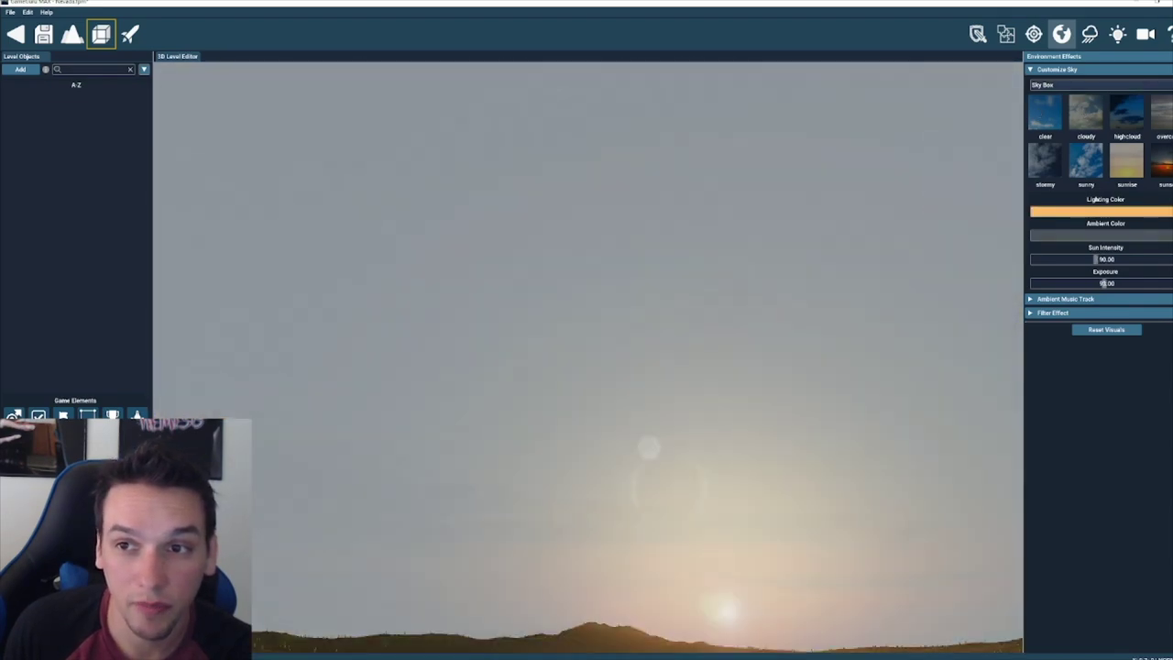
click(1118, 85)
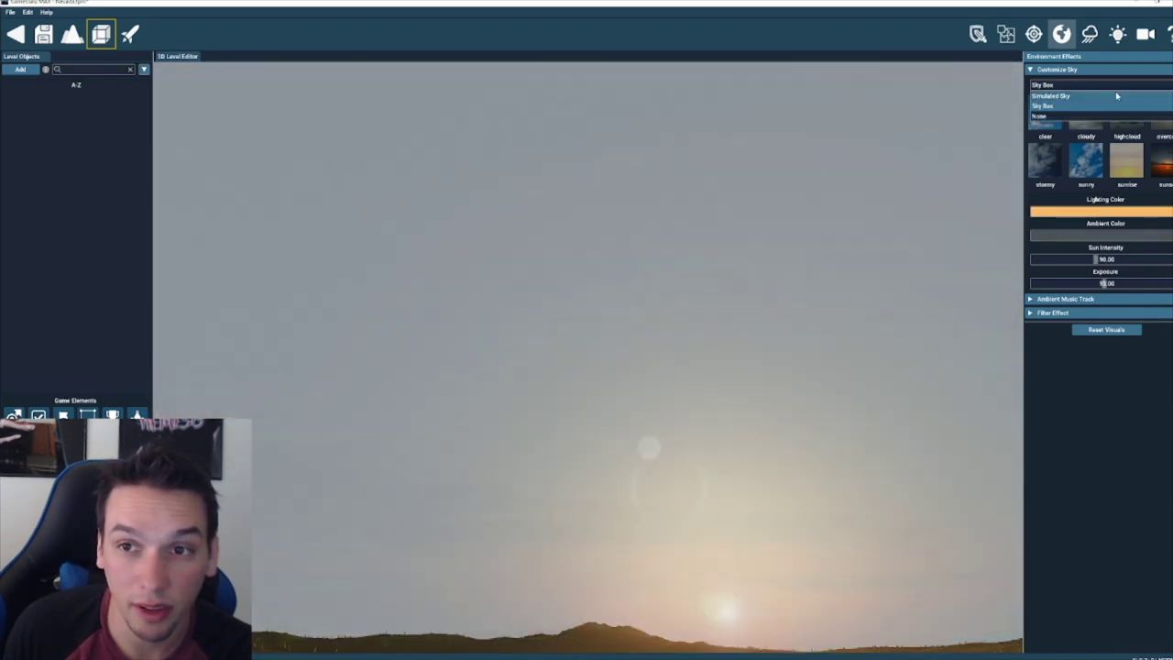
click(1117, 96)
right_drag(708, 316, 533, 353)
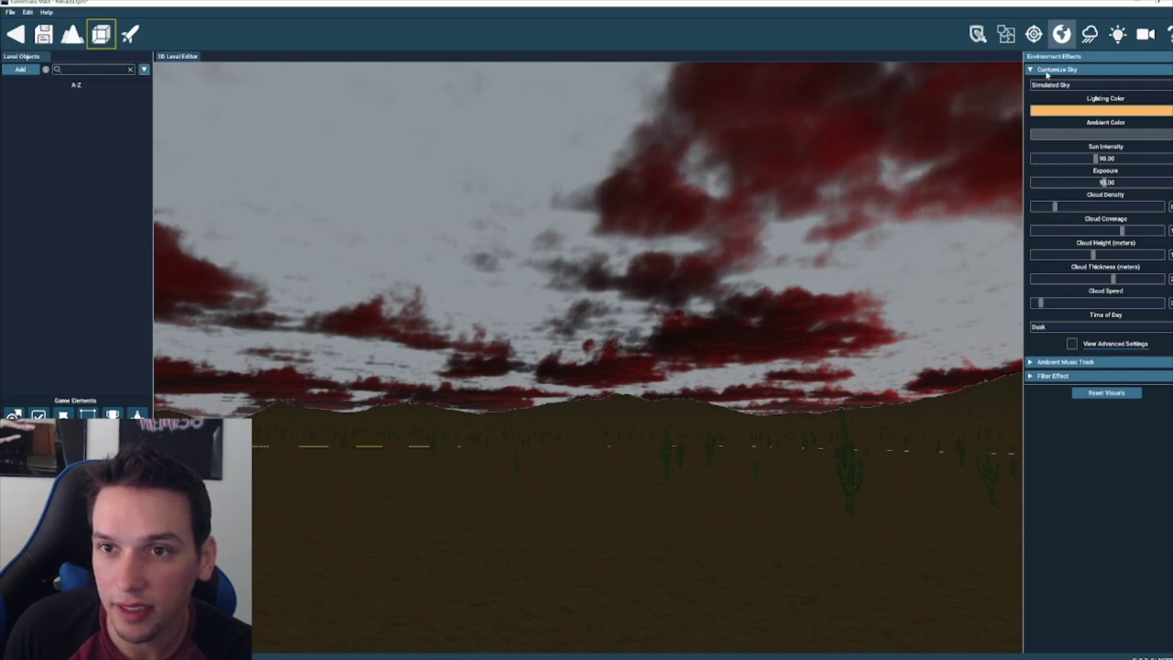
- Set the simulated sky's time of day to Afternoon and reduce the sun intensity to about 93
click(1089, 34)
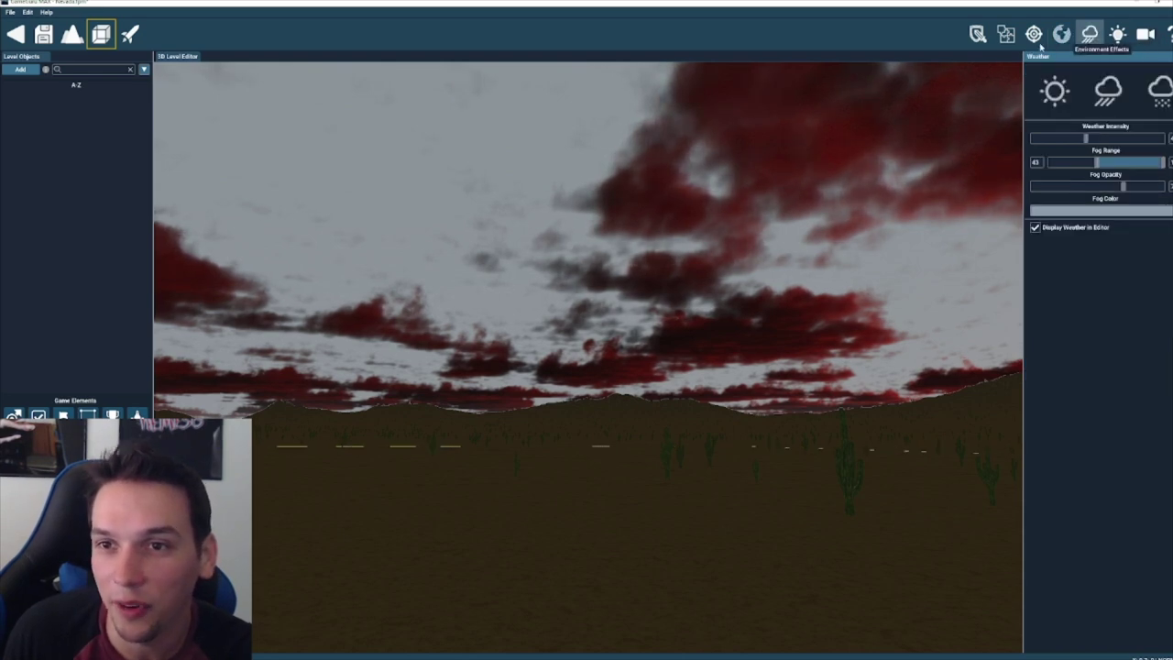
click(1060, 38)
click(1054, 326)
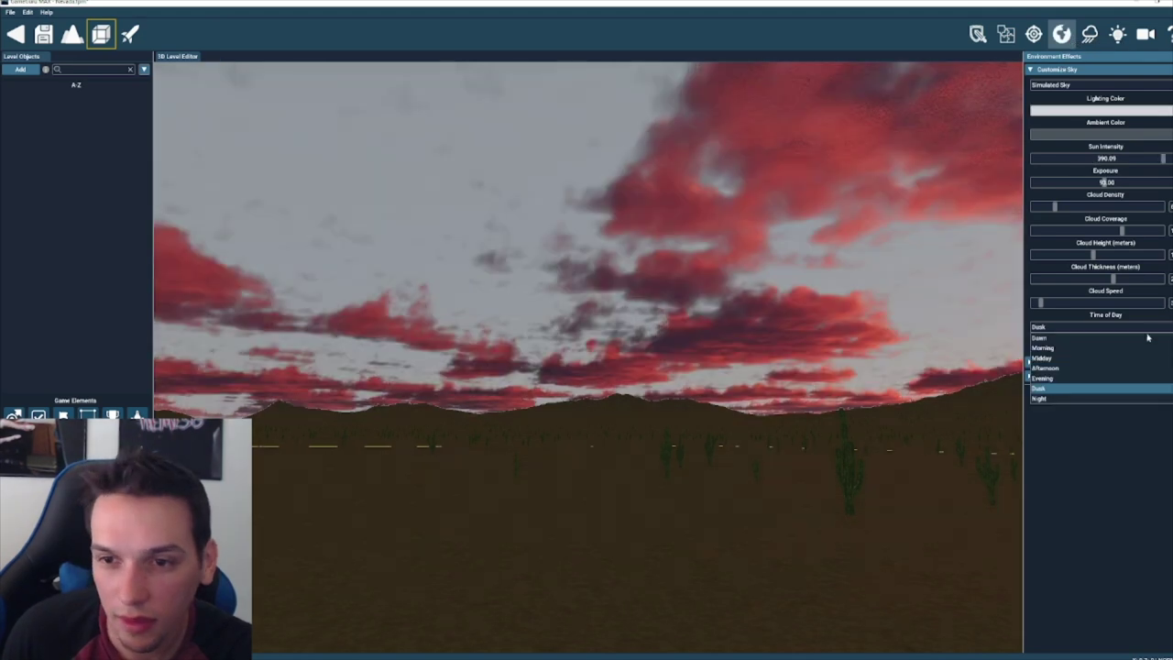
click(1053, 358)
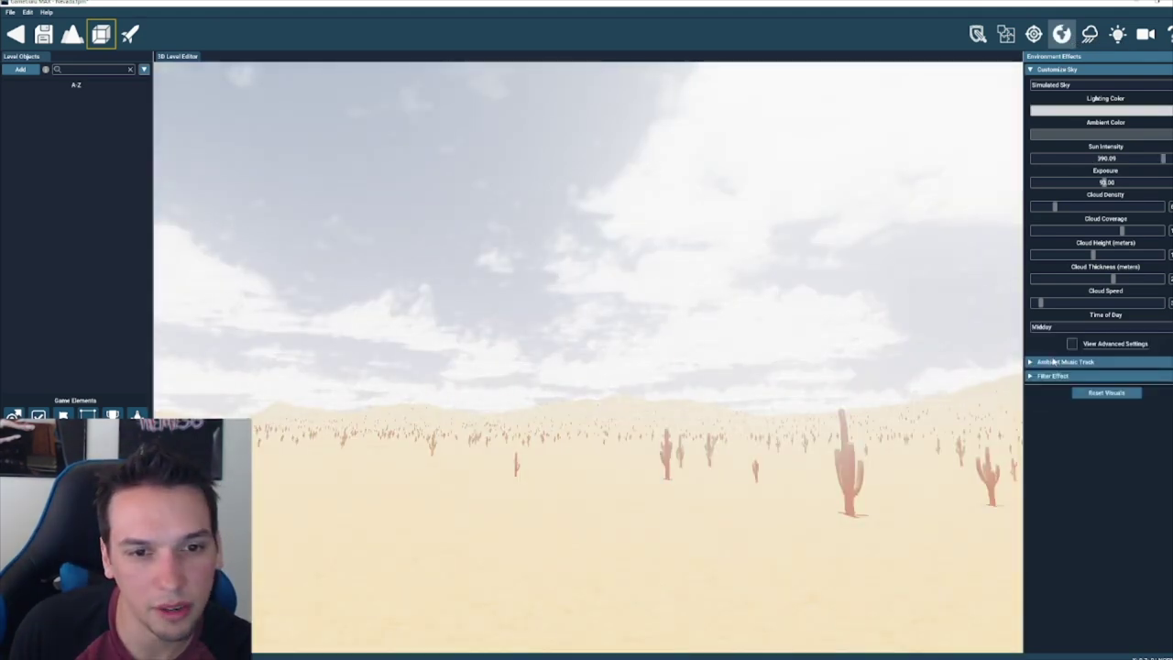
click(1054, 326)
click(1046, 371)
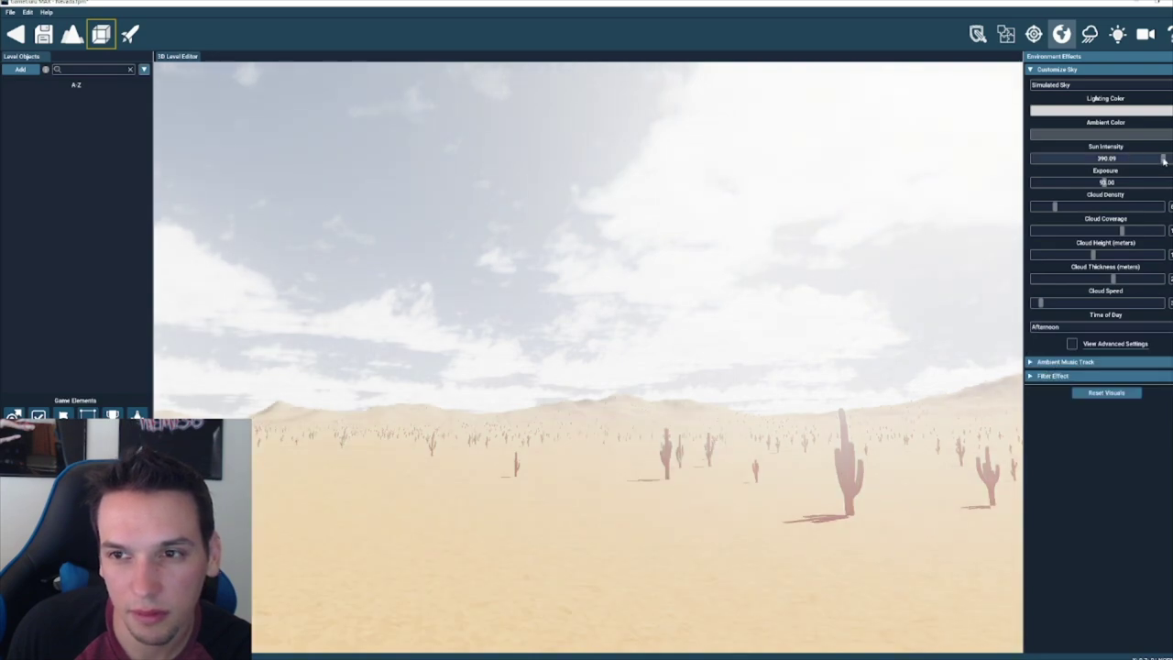
drag(1142, 162, 1096, 161)
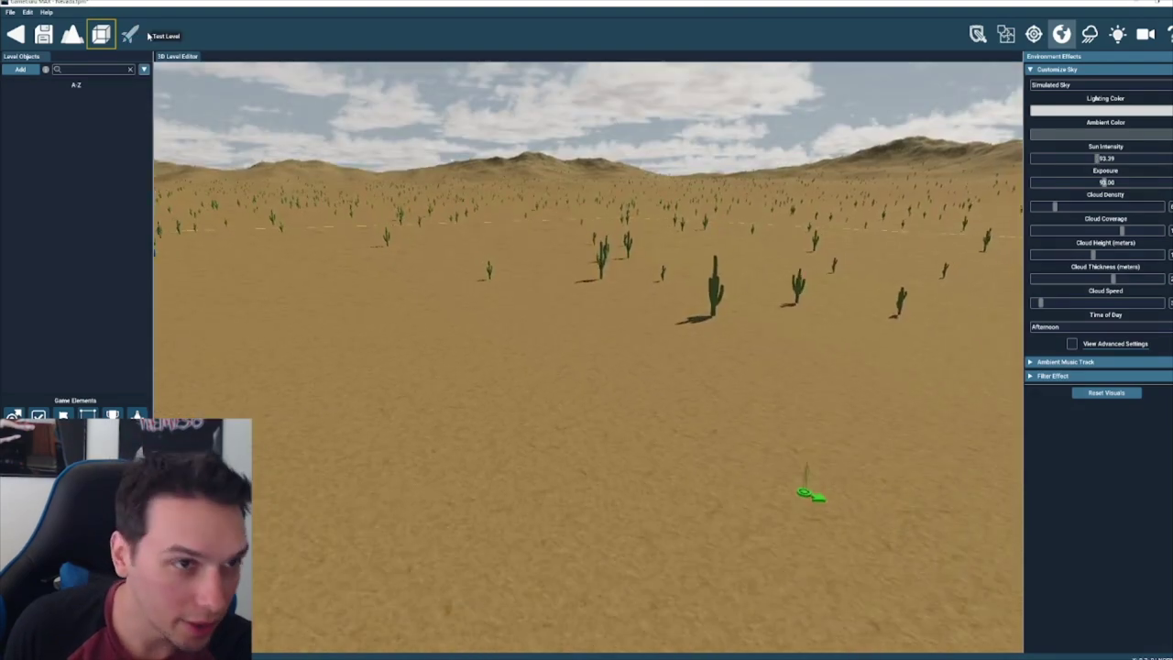
- Dig a deep pit in the desert terrain at maximum sculpt speed and raise the water height to partly fill it
click(70, 36)
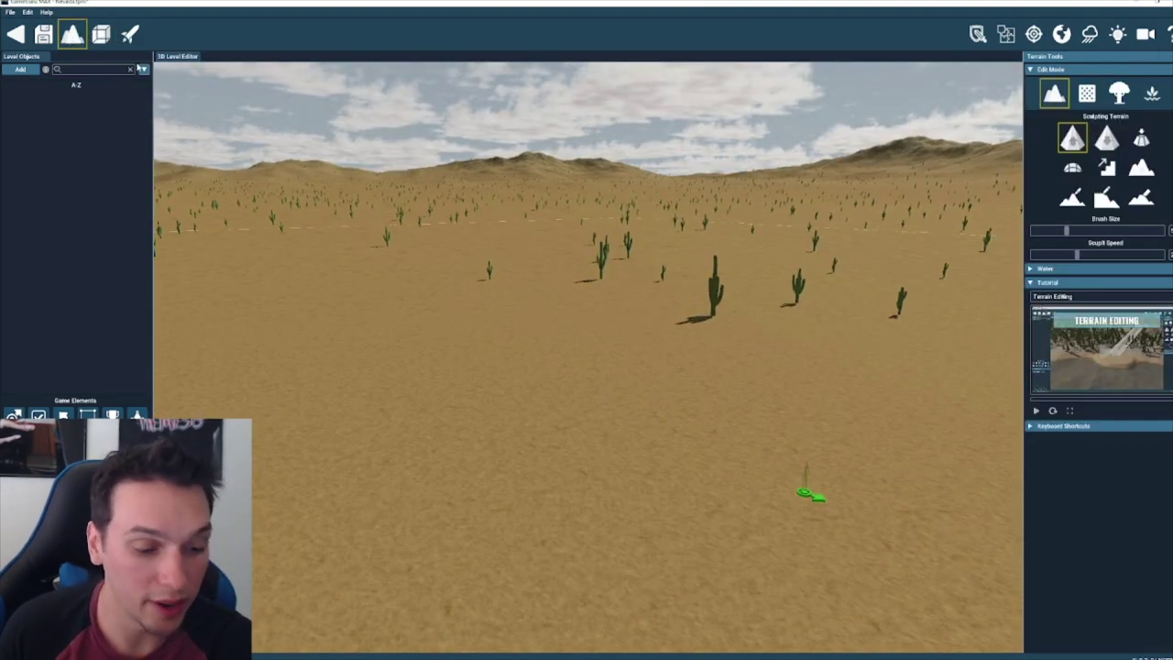
mouse_move(523, 273)
right_down()
mouse_move(584, 373)
mouse_move(610, 282)
mouse_move(843, 198)
right_up()
key(d)
key(s)
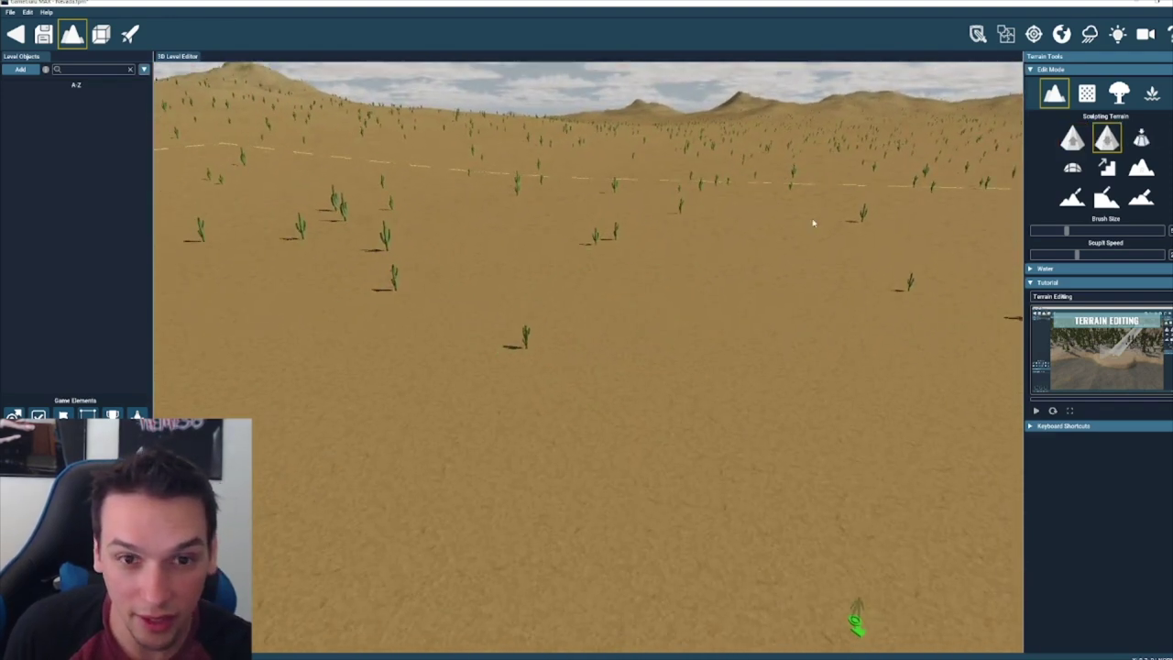
drag(458, 348, 466, 356)
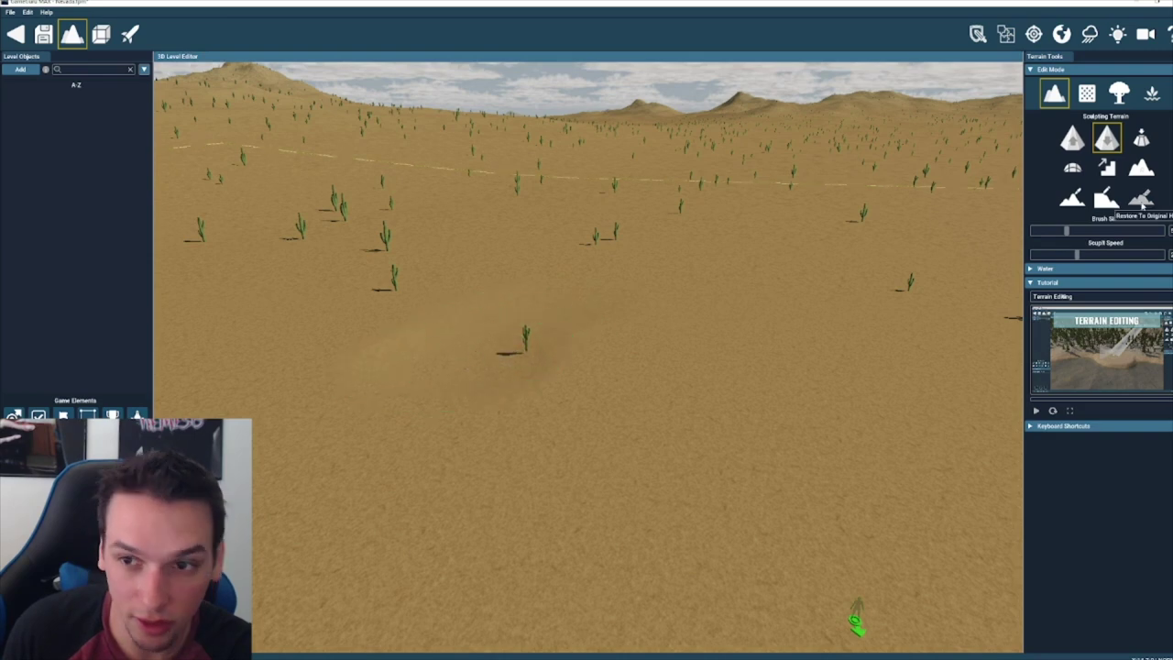
drag(567, 312, 412, 344)
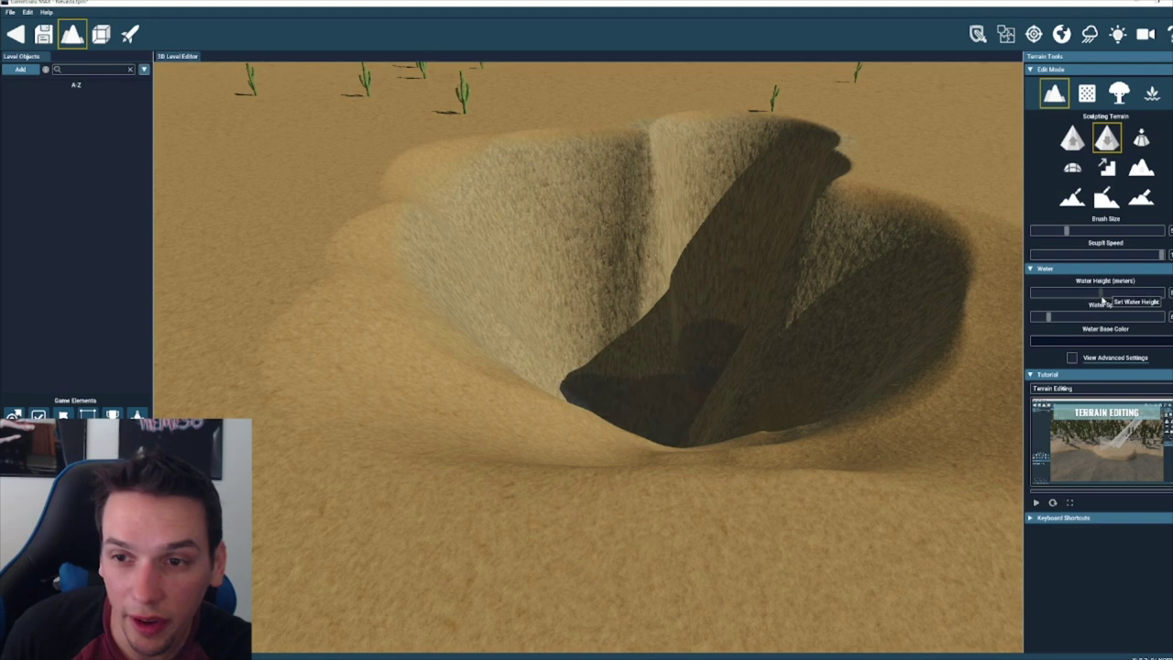
drag(1104, 293, 1108, 293)
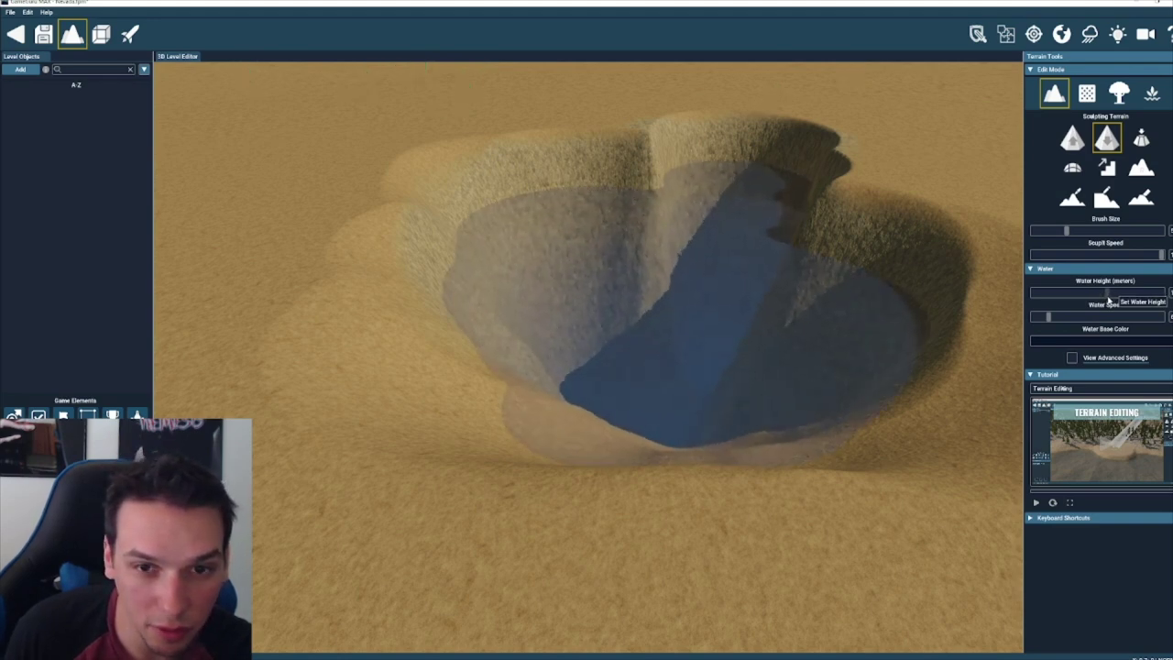
- Dig a wide, shallower basin joined to the water-filled pit, using a larger terrain-lowering brush
right_drag(651, 216, 623, 216)
key(s)
key(s)
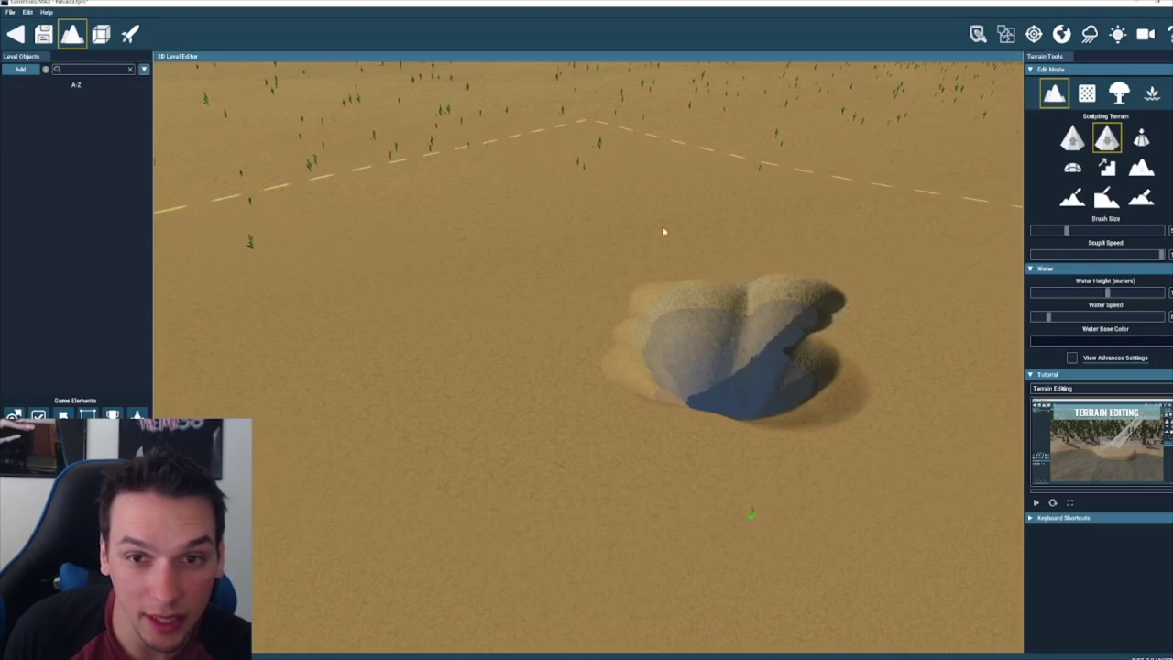
mouse_move(440, 323)
mouse_down()
mouse_move(565, 340)
mouse_move(626, 333)
mouse_move(448, 338)
mouse_move(591, 370)
mouse_up()
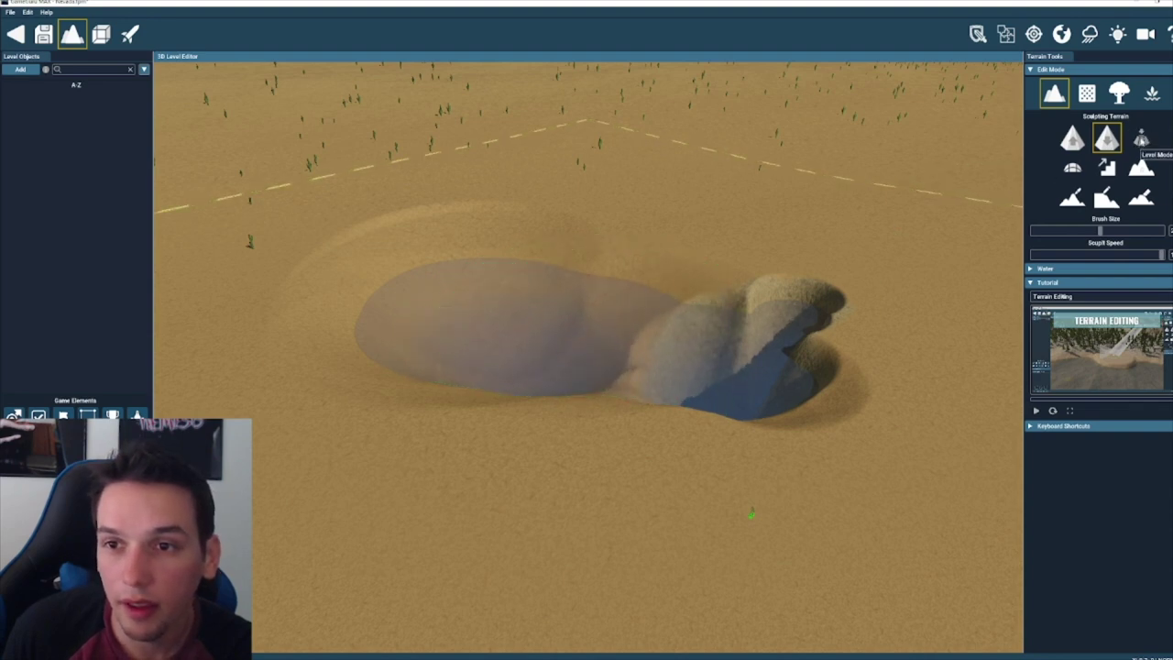
- Level the terrain around the water basin with the Level Mode sculpting brush
click(1141, 138)
mouse_move(798, 283)
mouse_down()
mouse_move(690, 243)
mouse_move(552, 225)
mouse_move(385, 245)
mouse_move(366, 379)
mouse_move(623, 513)
mouse_move(935, 492)
mouse_move(984, 305)
mouse_move(840, 244)
mouse_move(628, 178)
mouse_move(432, 199)
mouse_move(319, 260)
mouse_up()
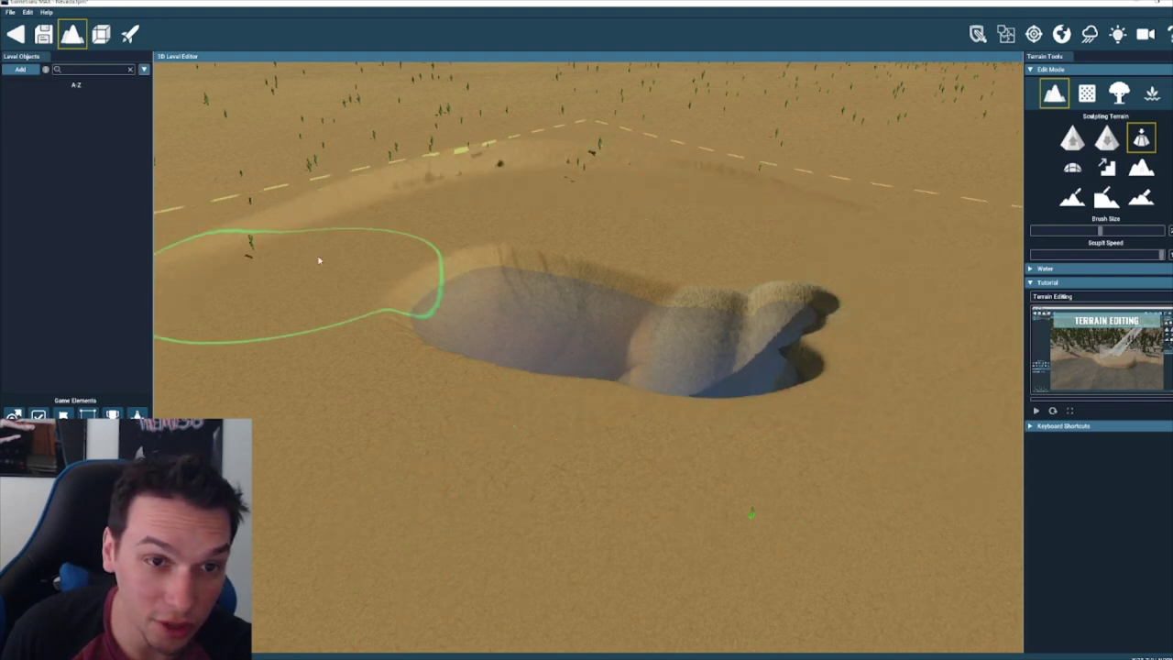
mouse_move(604, 283)
right_down()
mouse_move(587, 275)
mouse_move(555, 222)
right_up()
click(1072, 168)
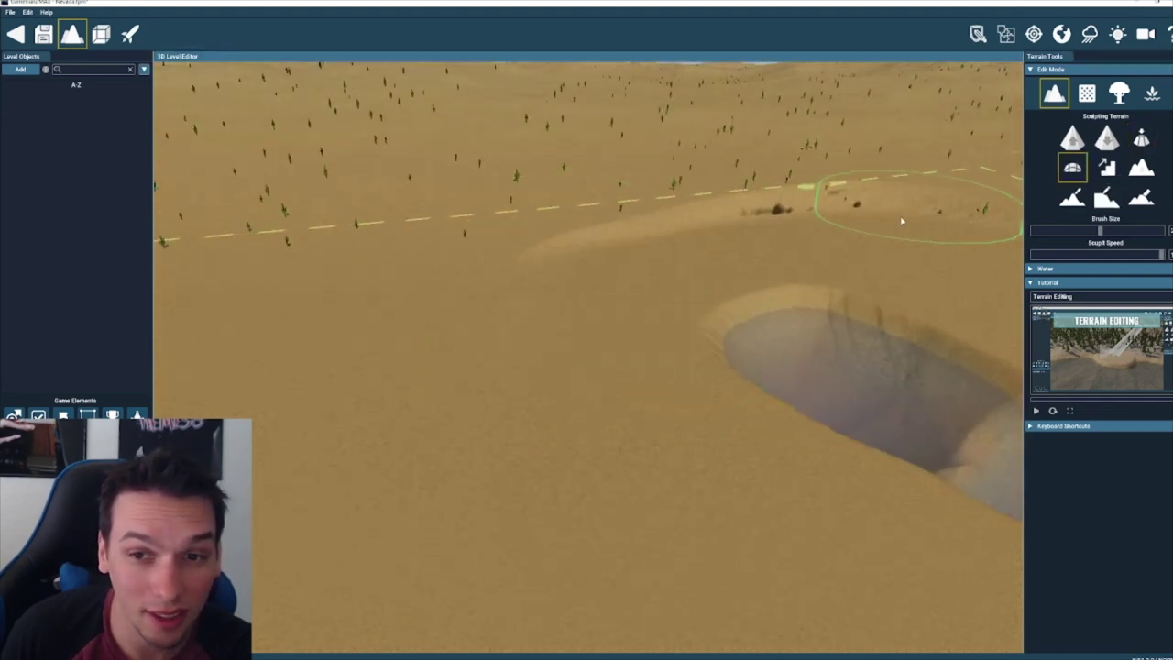
scroll(678, 234, down, 5)
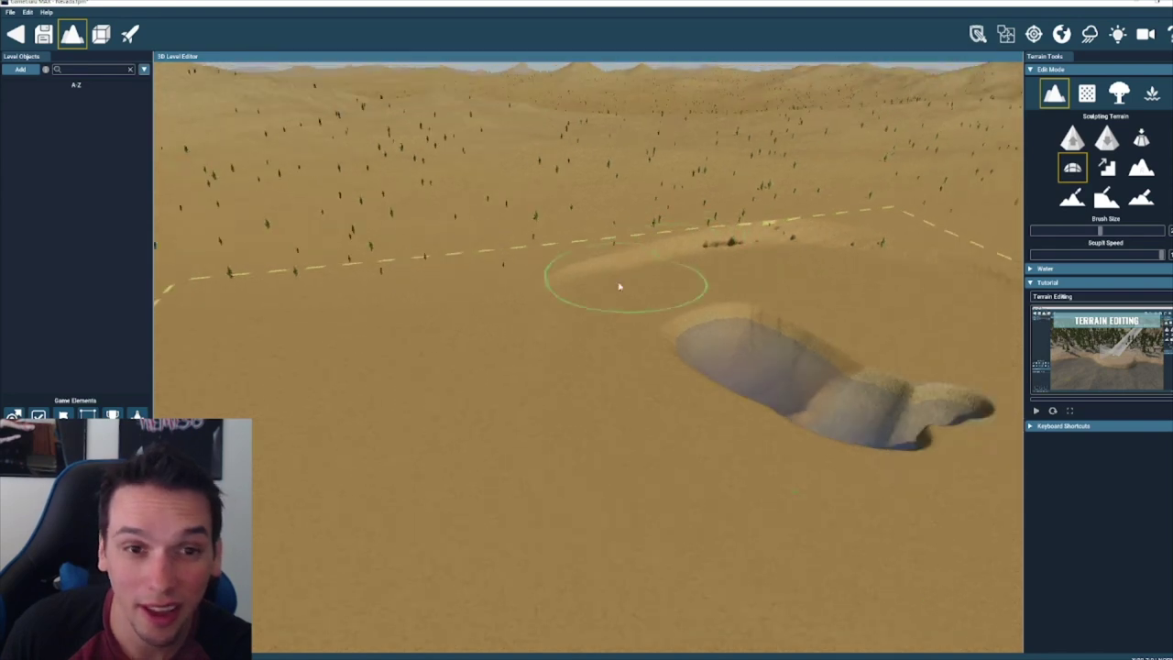
- Paint cacti on the sand beside the water basin, raising the tree density to 100
right_drag(620, 285, 586, 359)
click(1118, 93)
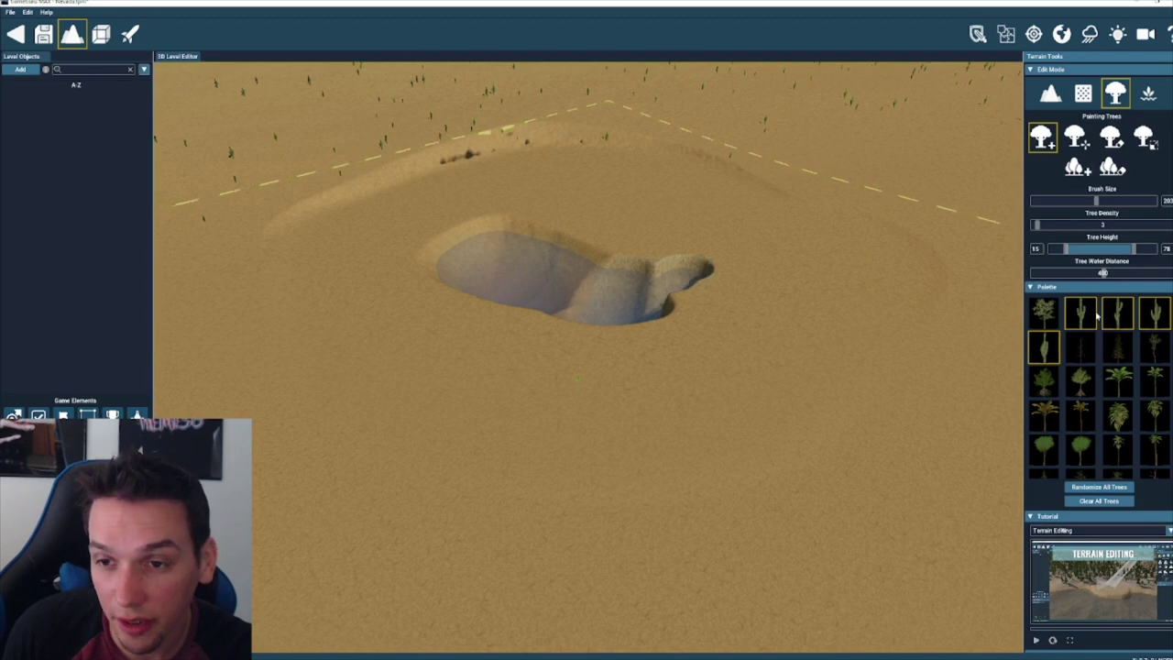
mouse_move(1120, 409)
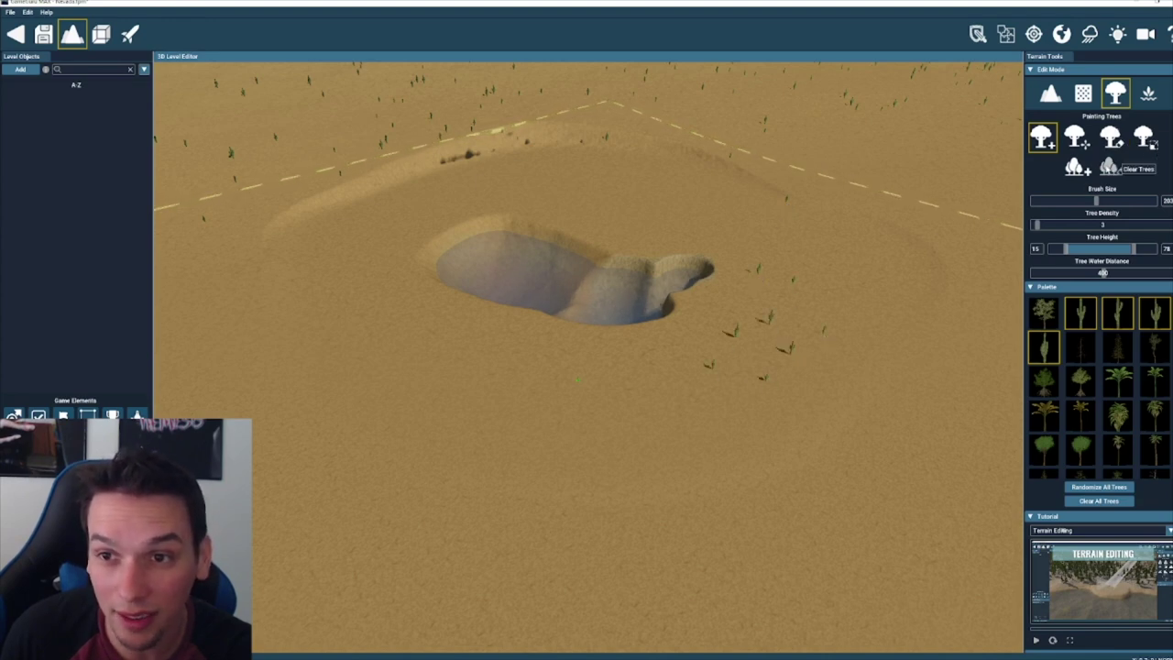
click(1077, 166)
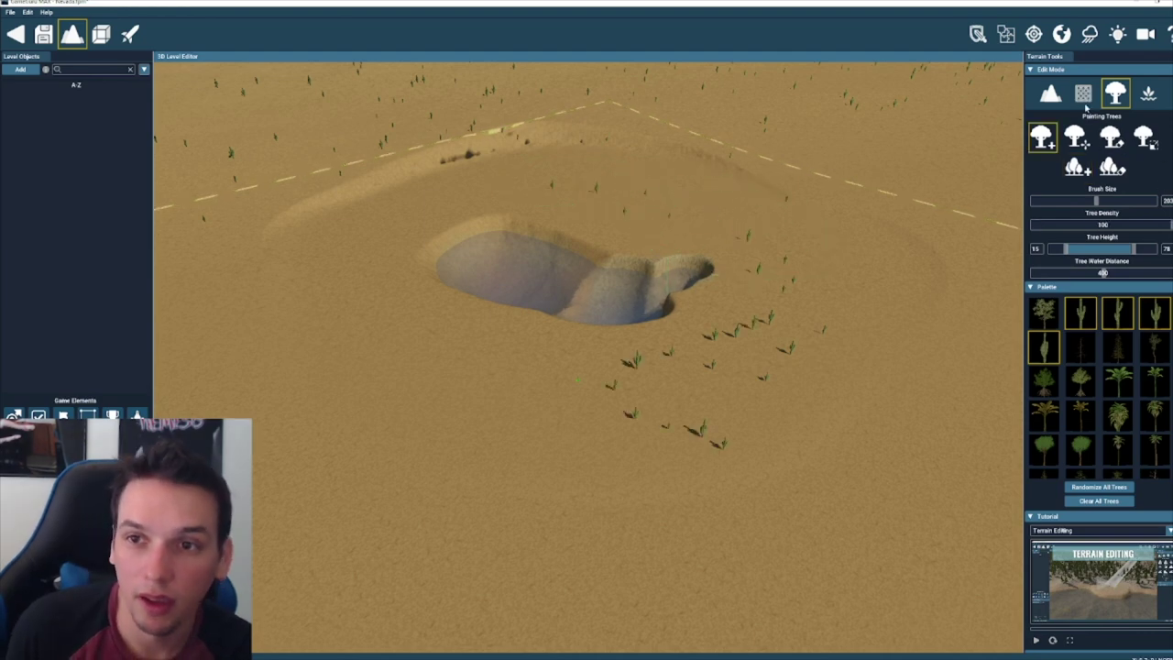
- Paint a narrow, curving path of grey rock texture around the cacti with a smaller terrain brush
click(1083, 95)
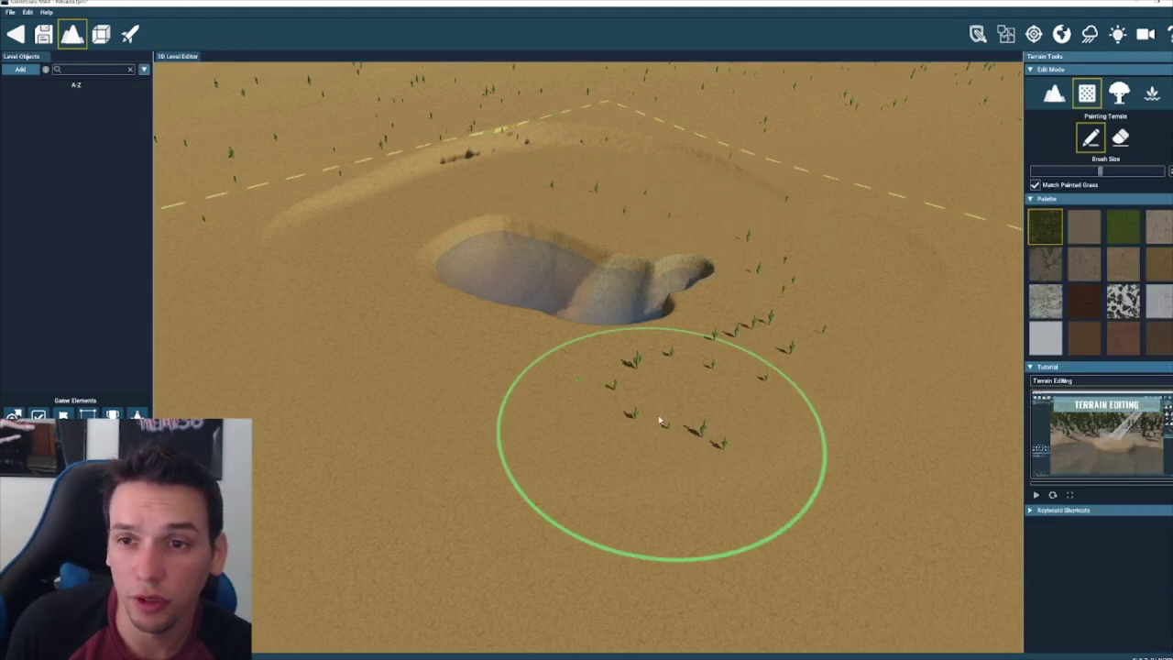
mouse_move(1123, 300)
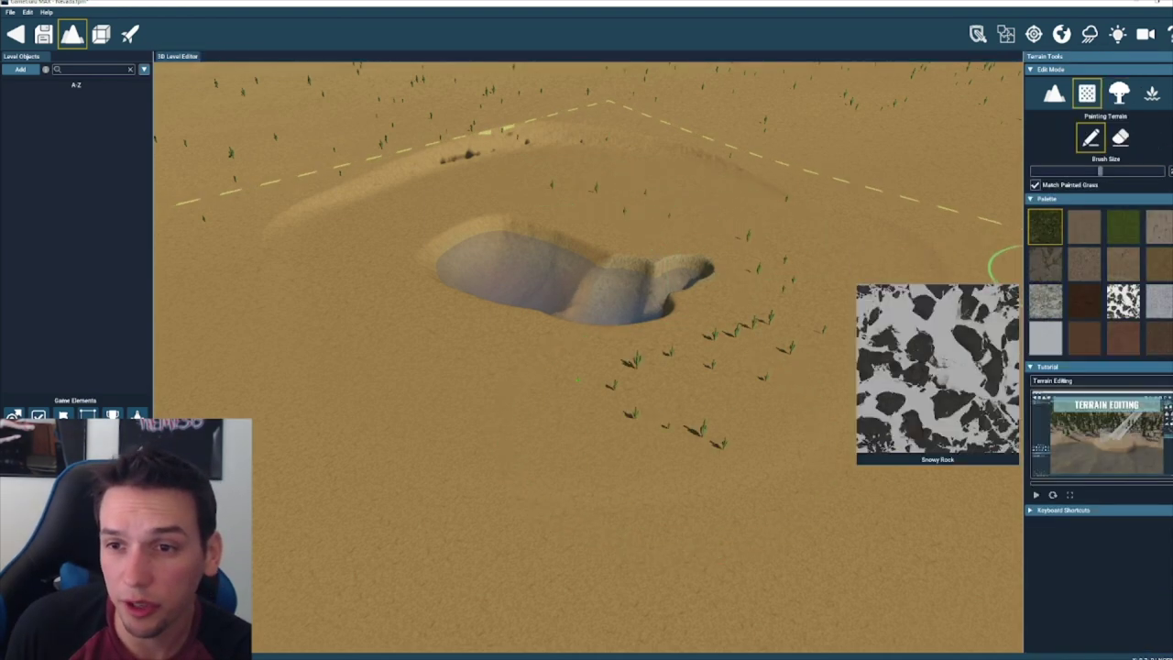
click(1058, 268)
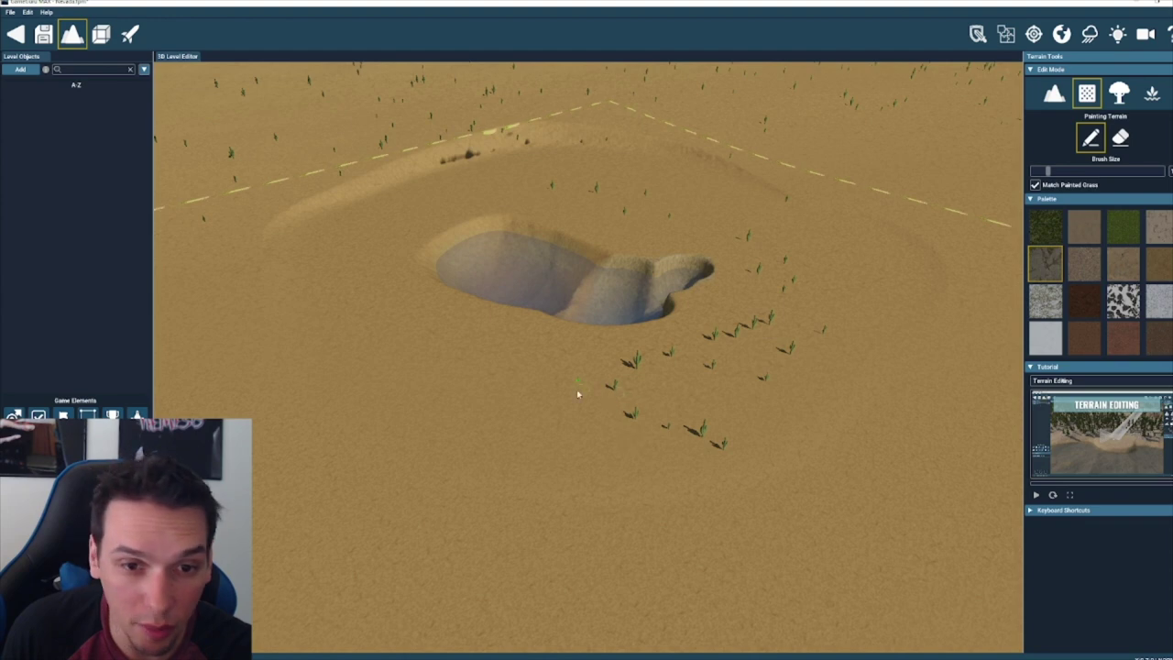
drag(566, 406, 517, 424)
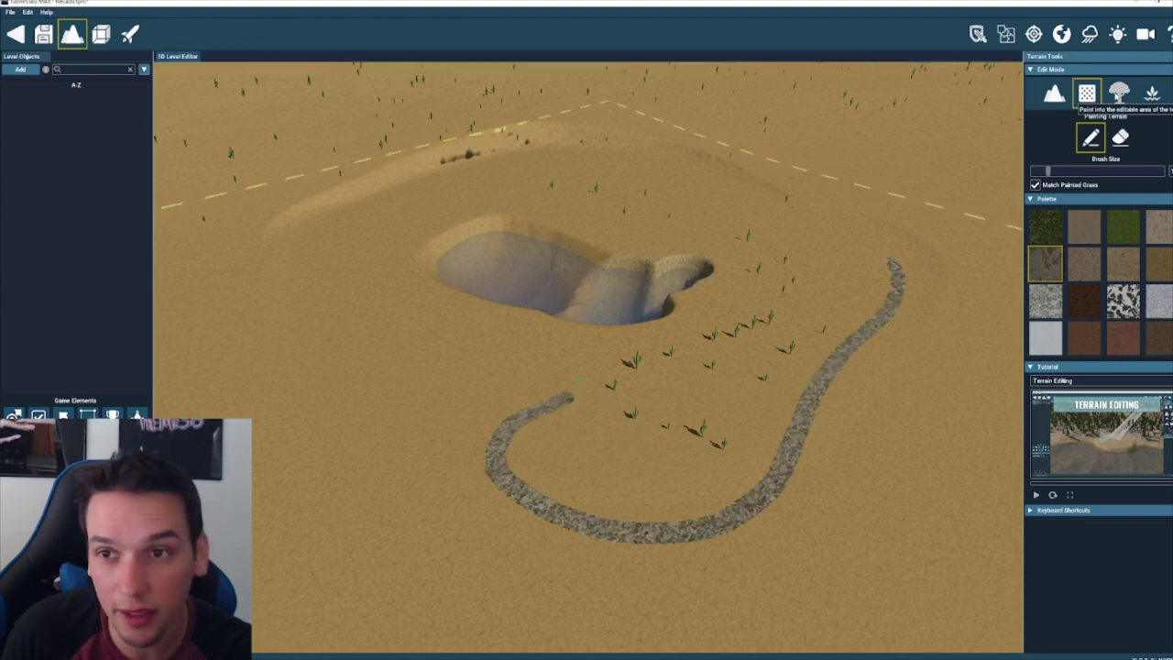
- Paint cacti along both sides of the curving rock path and inspect the result up close
click(1119, 94)
drag(554, 530, 619, 563)
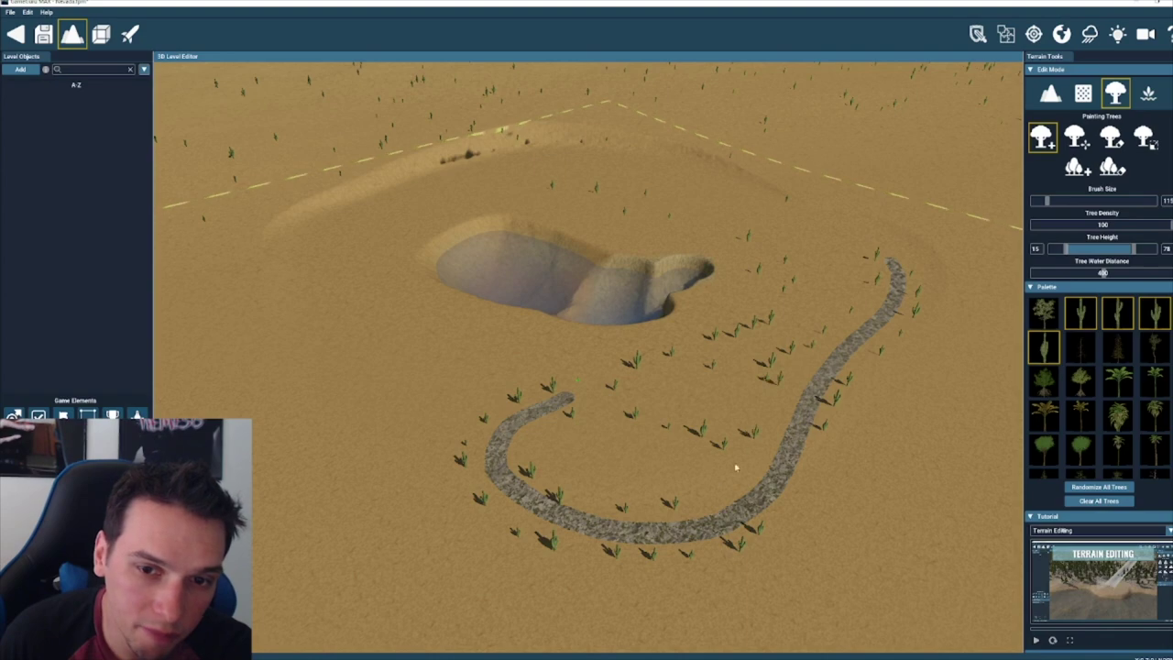
right_drag(693, 330, 833, 367)
key(w)
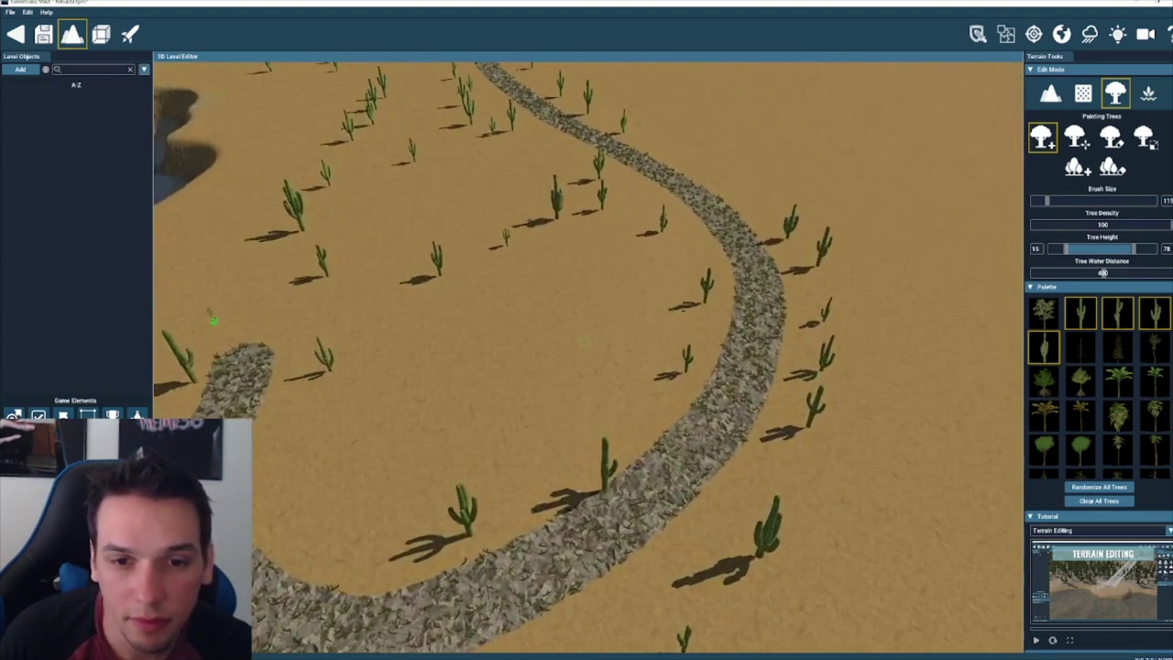
key(w)
mouse_move(585, 342)
right_down()
mouse_move(692, 398)
mouse_move(585, 316)
mouse_move(568, 229)
mouse_move(348, 241)
mouse_move(417, 238)
right_up()
key(s)
key(s)
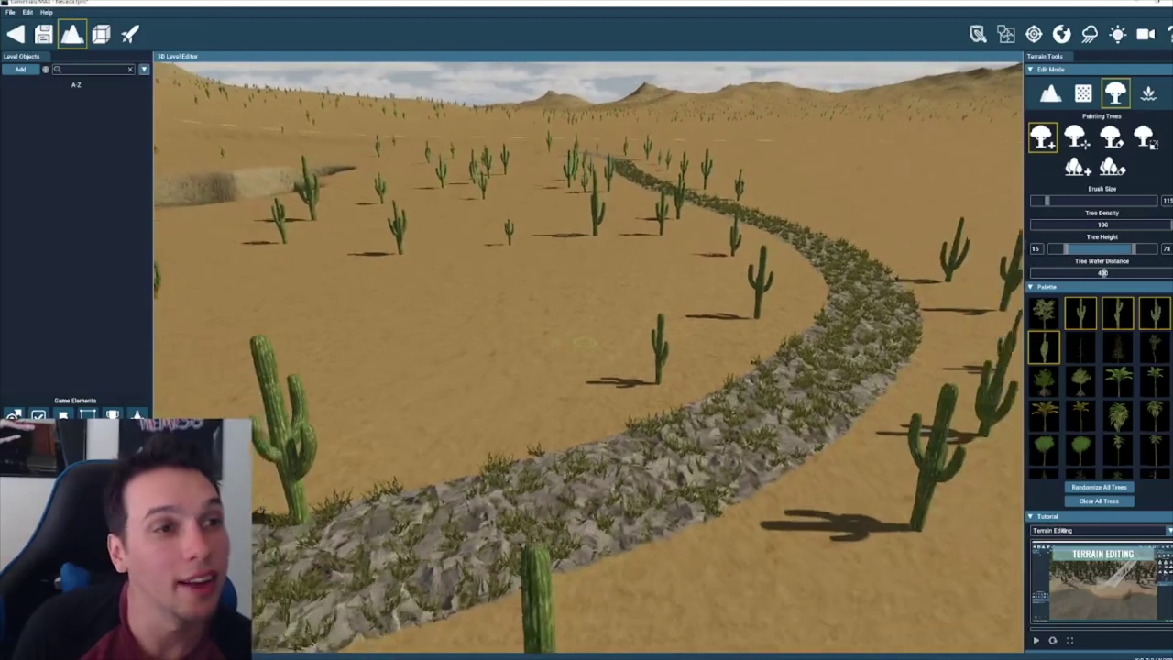
- Switch to object editing and open the object library for the area at the end of the rock path
click(100, 35)
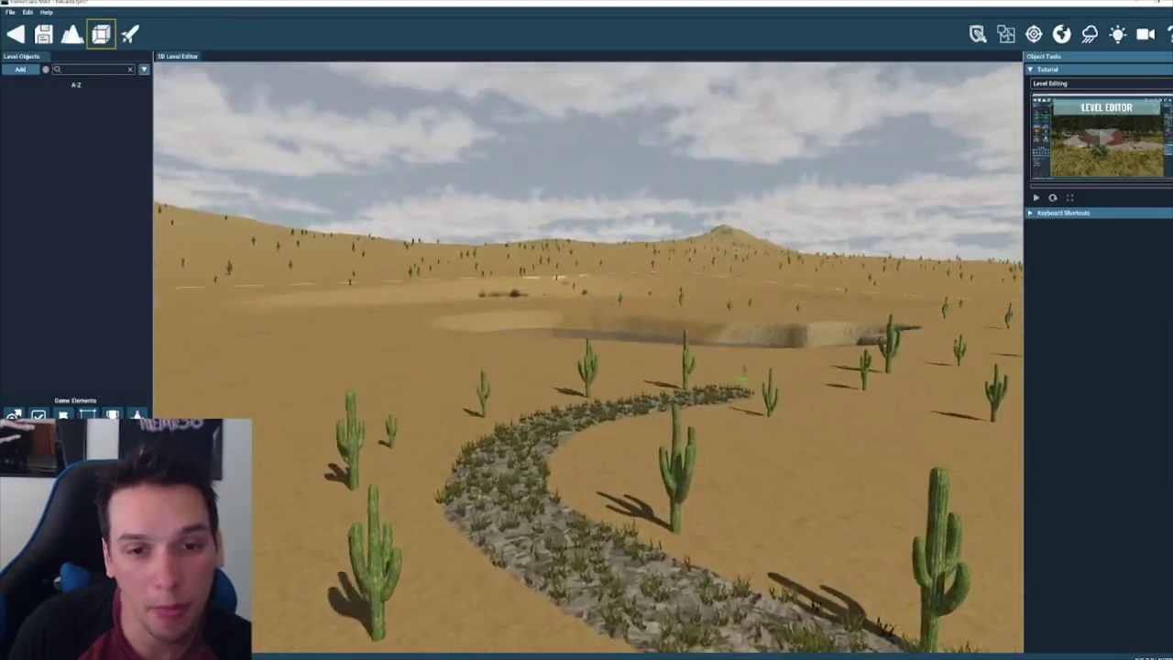
mouse_move(586, 348)
right_down()
mouse_move(715, 366)
mouse_move(646, 346)
mouse_move(513, 394)
right_up()
key(w)
right_drag(623, 358, 479, 336)
click(20, 68)
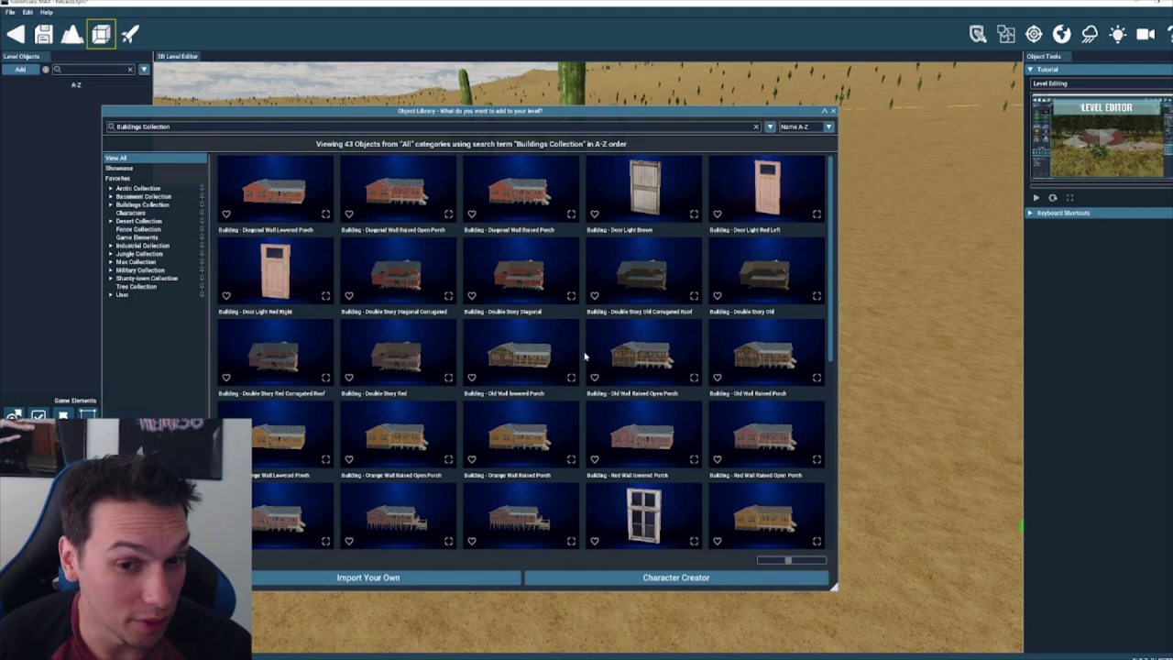
- Browse the Basement Collection's ceiling, debris, decals, doors, electricity and floor objects
click(110, 196)
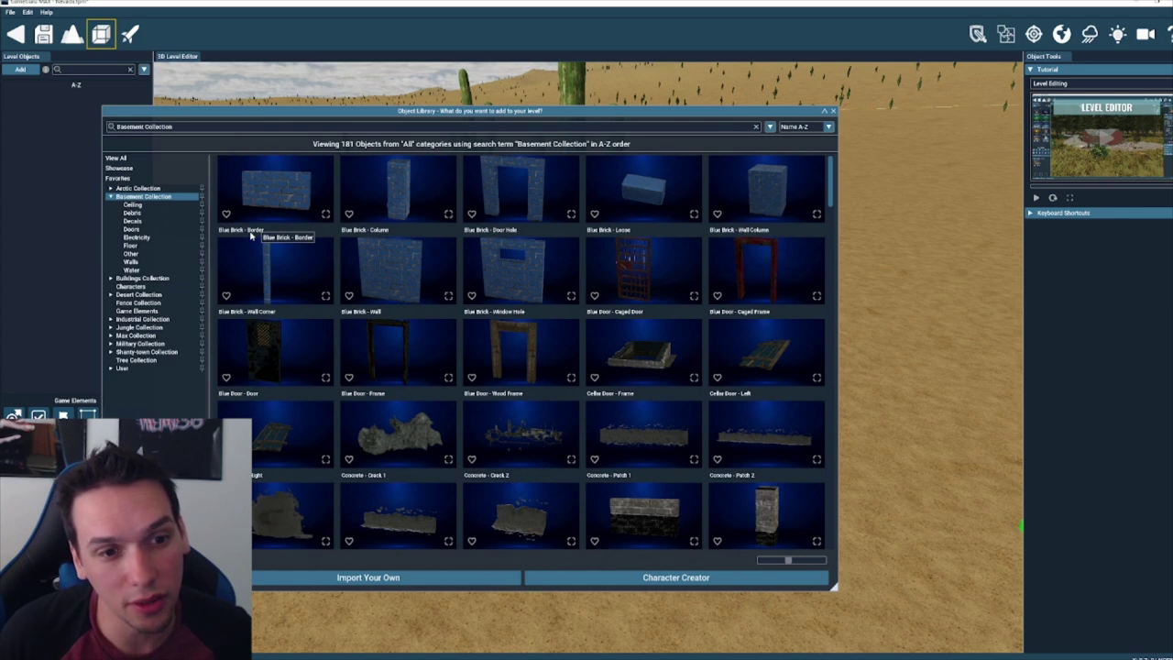
click(134, 204)
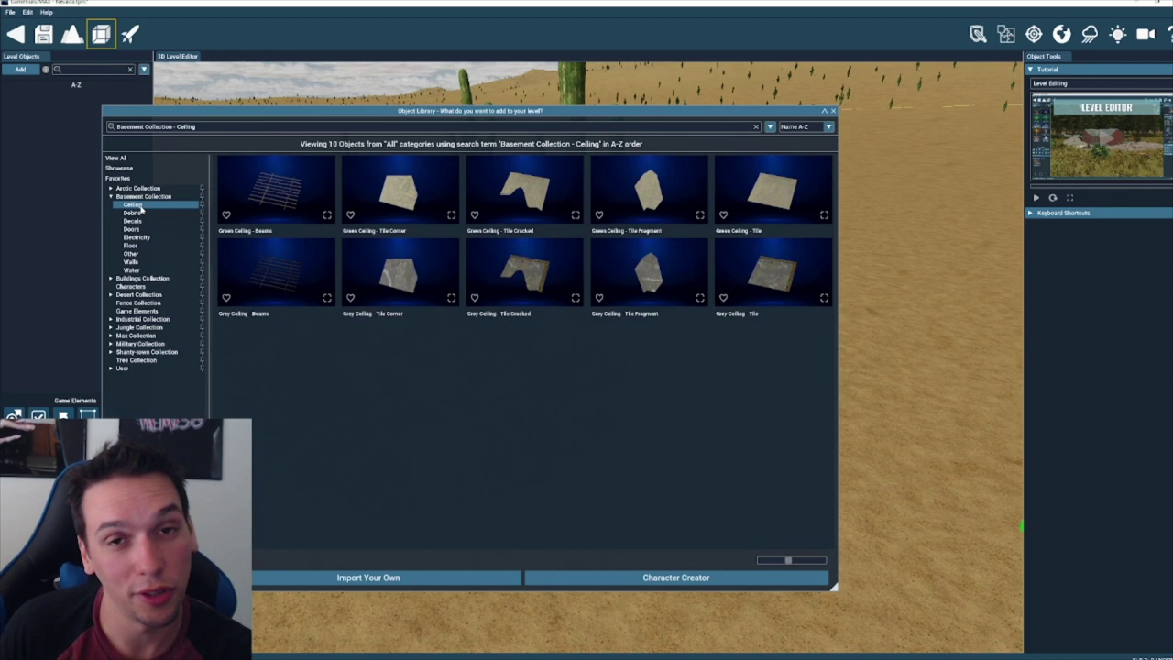
click(137, 213)
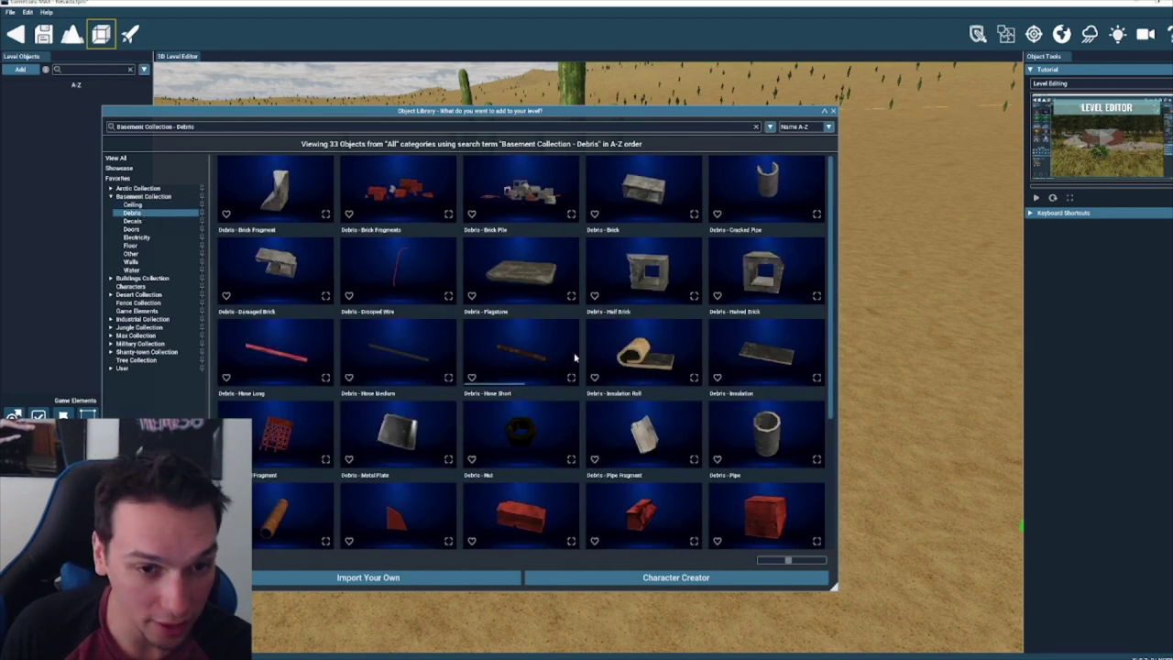
click(132, 221)
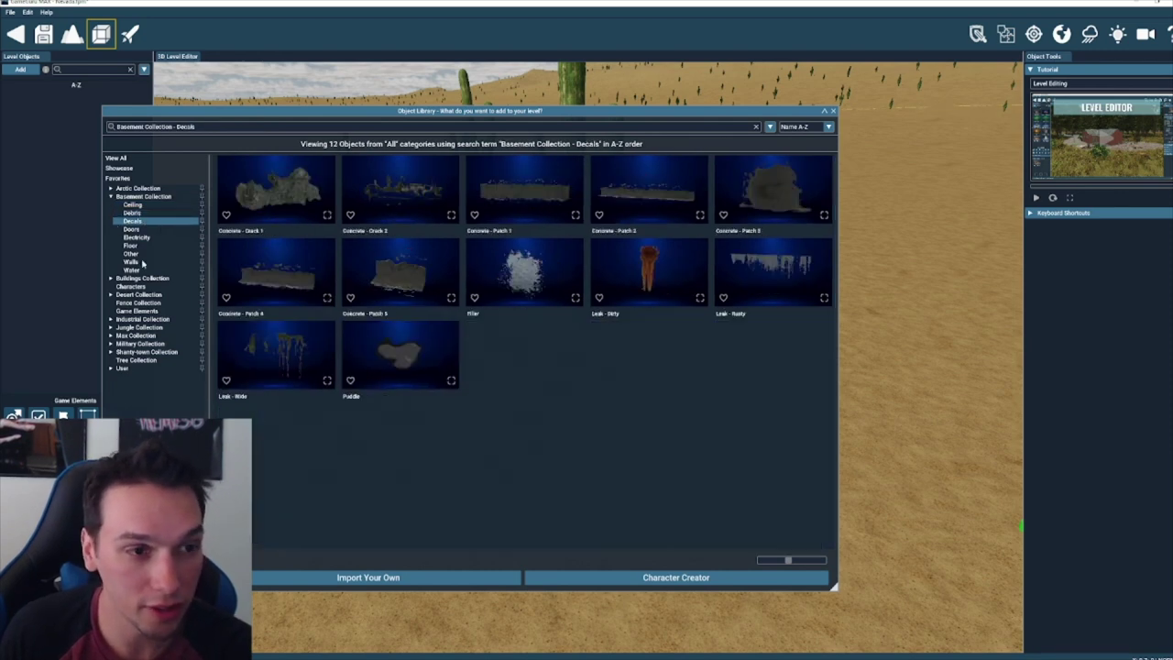
click(131, 229)
click(137, 237)
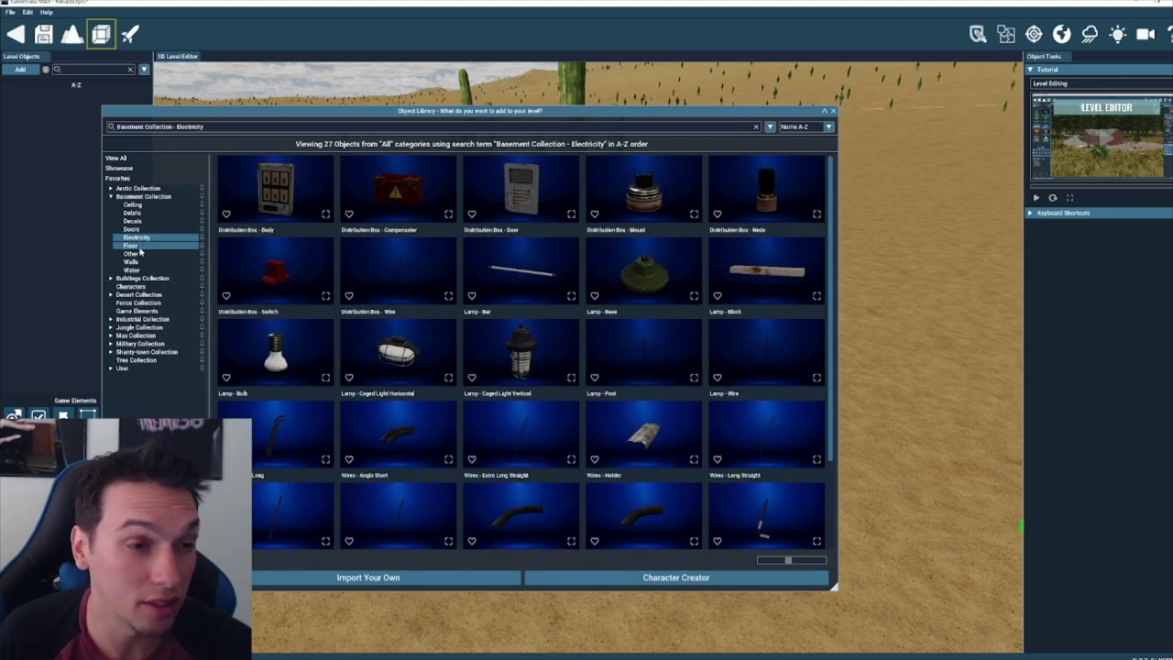
click(136, 247)
- Add the Cliff - Edge E rock from the Desert Collection to the level, near the rock path
click(156, 294)
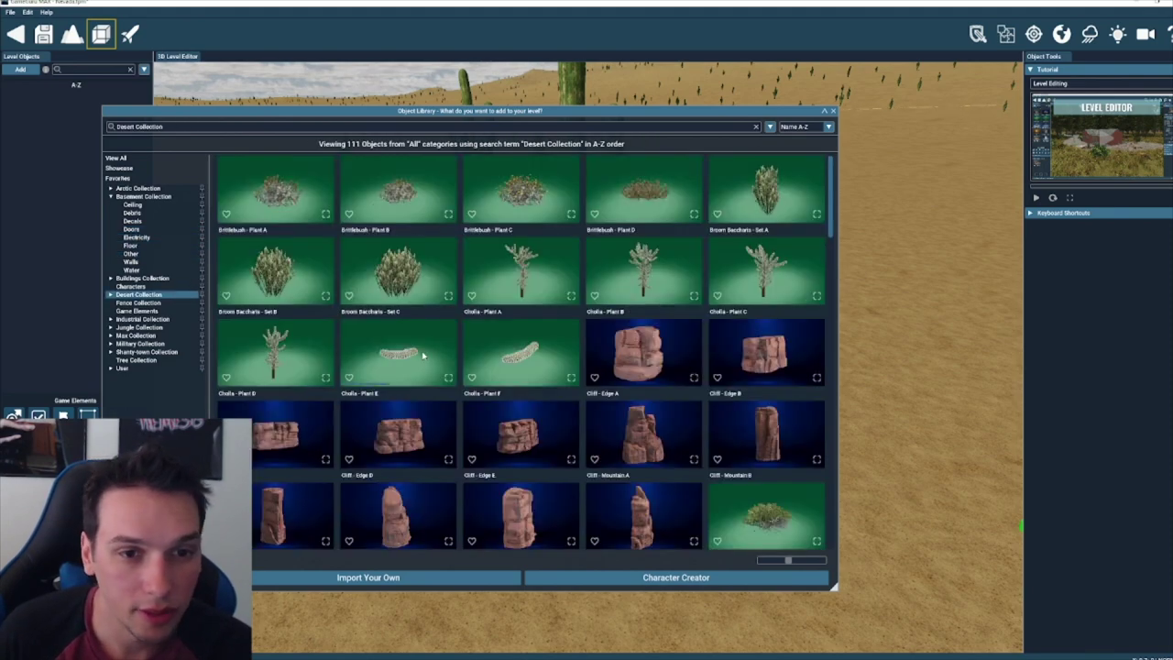
scroll(505, 370, down, 5)
scroll(509, 376, up, 3)
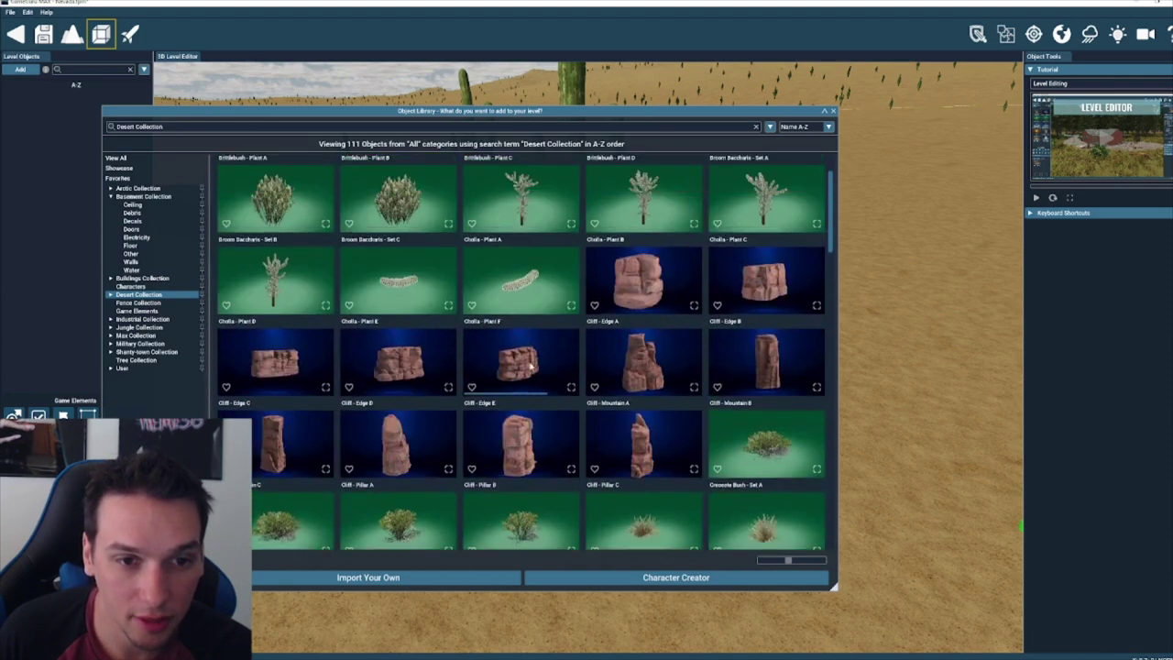
click(530, 365)
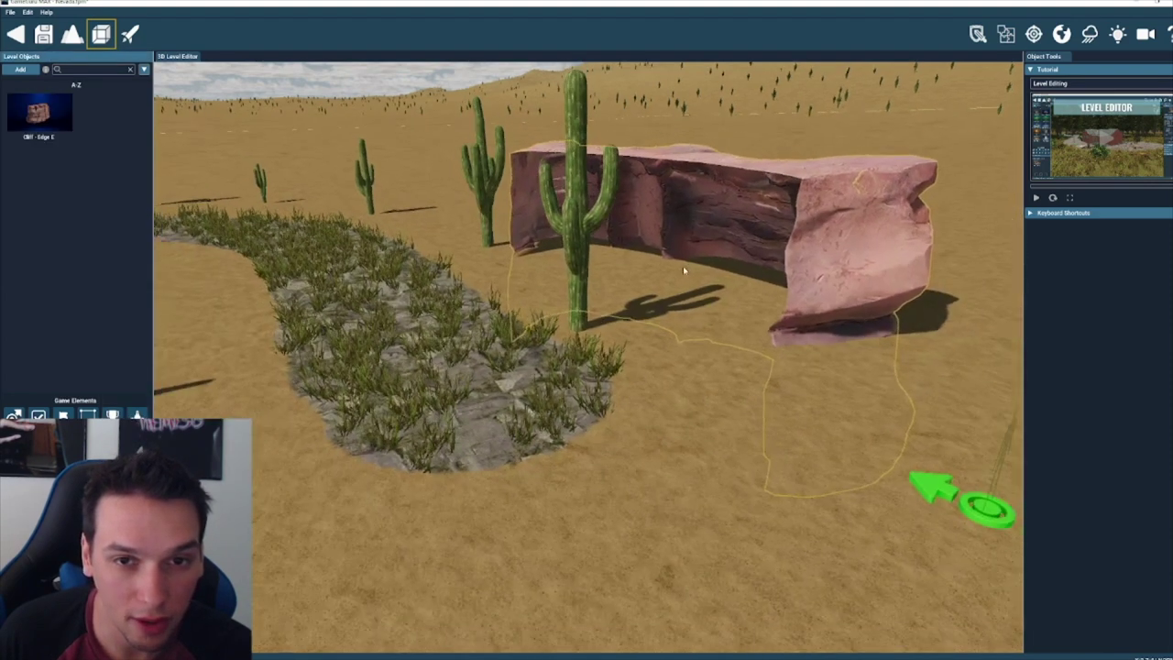
- Rotate the Cliff - Edge E rock so its rugged face points towards the path, raise it vertically out of the sand and place it
scroll(685, 271, down, 3)
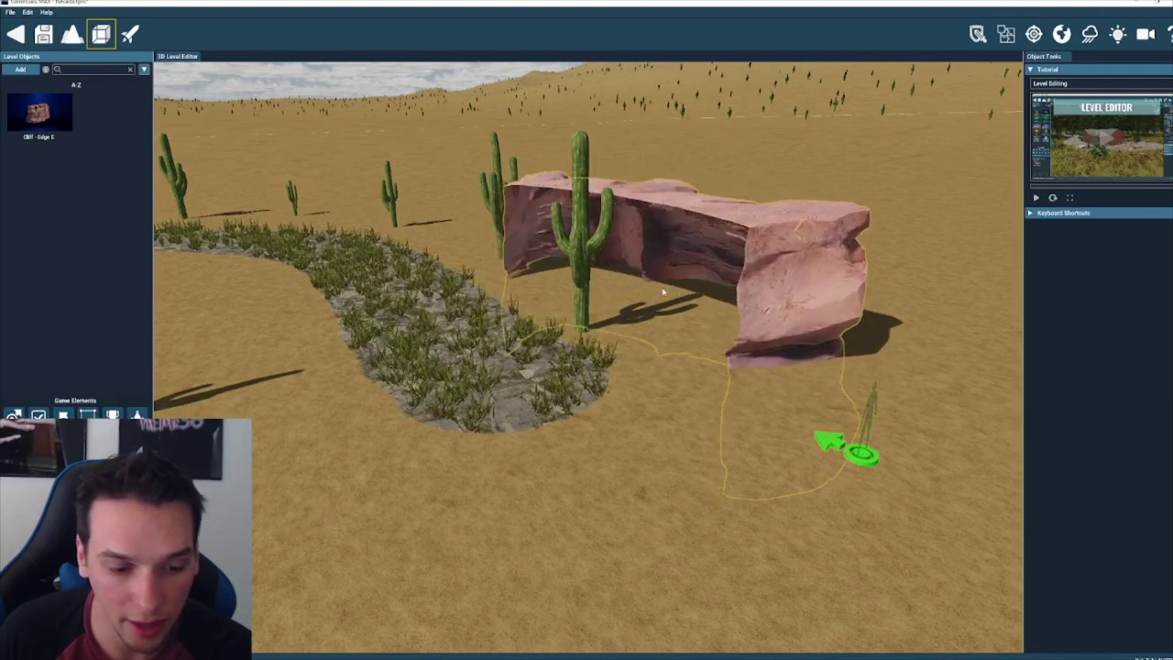
key(r)
key(r)
key(r)
key(r)
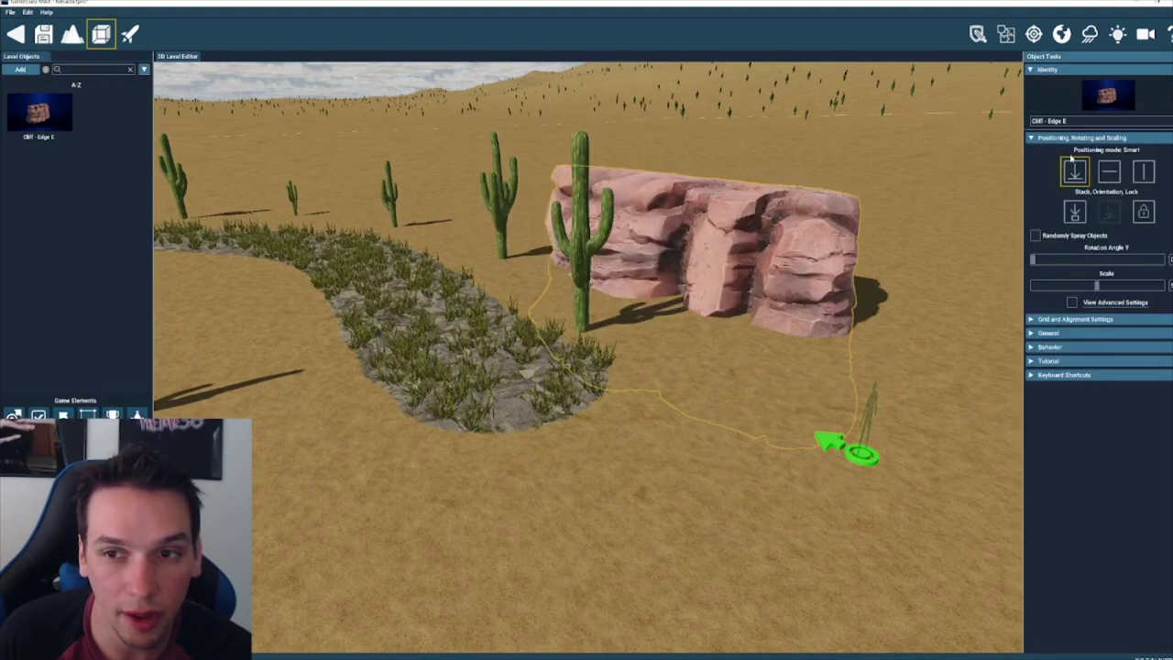
click(1144, 171)
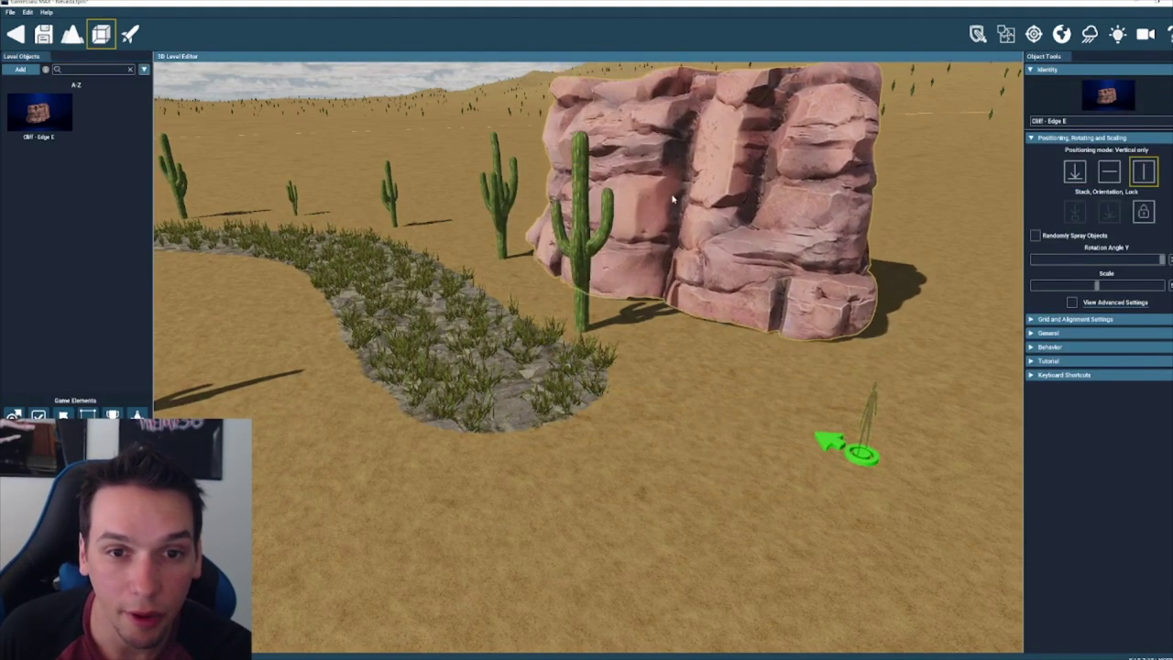
drag(672, 199, 672, 213)
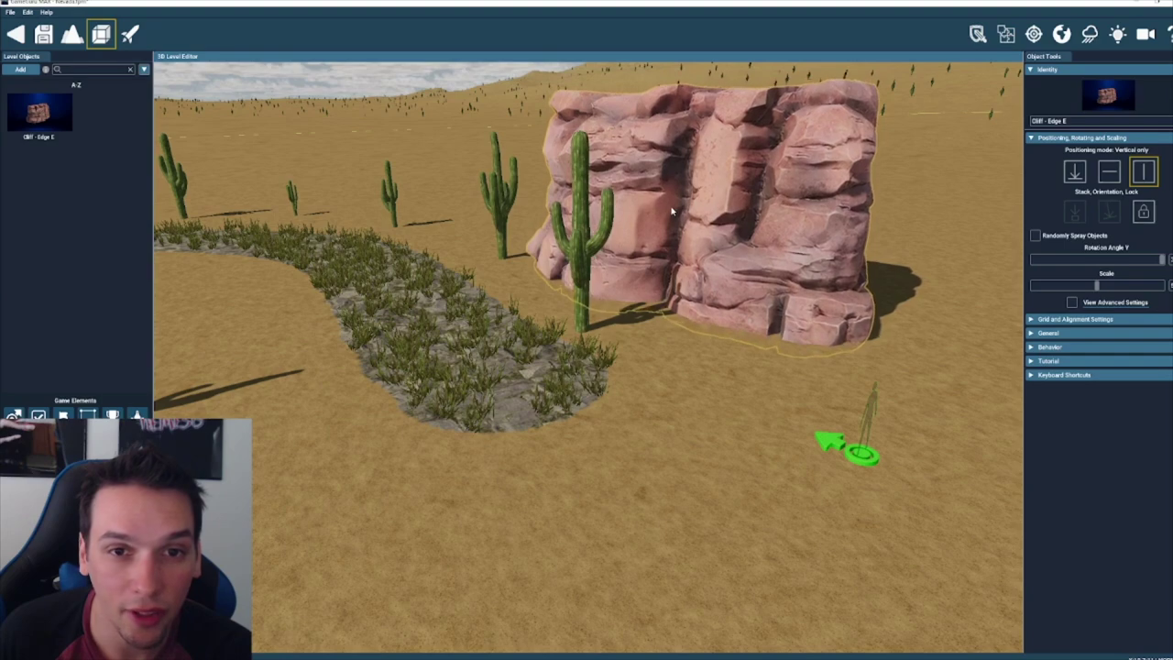
click(731, 212)
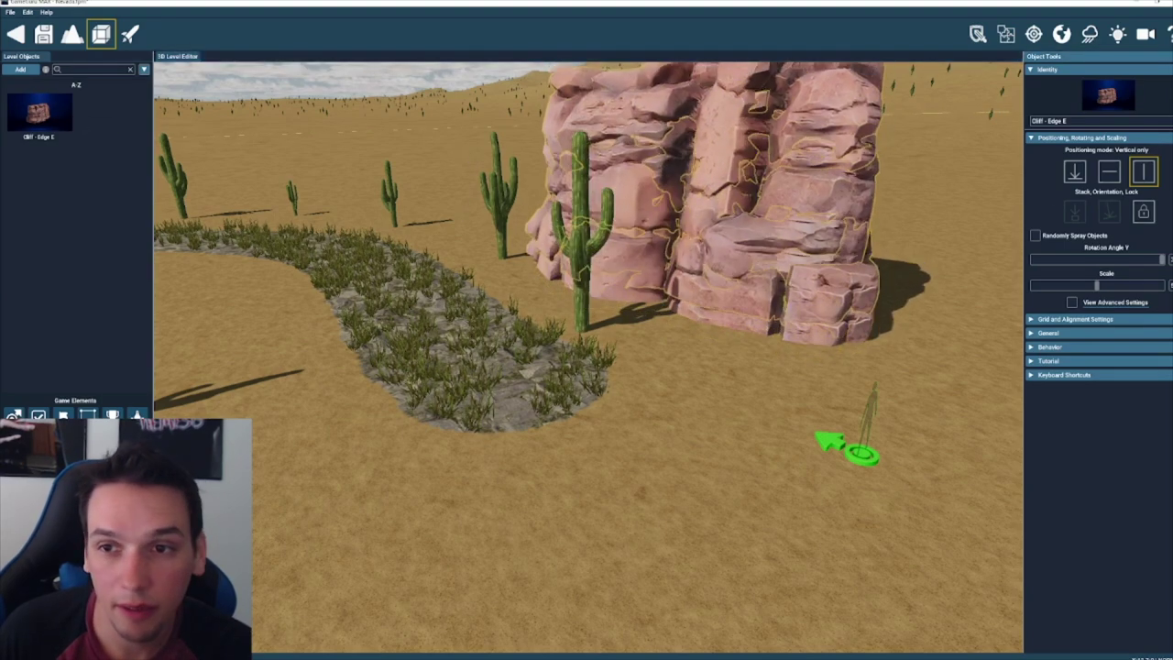
- Place a second Cliff - Edge E beside the first along the rock path and raise it vertically to a matching height
key(r)
click(1076, 172)
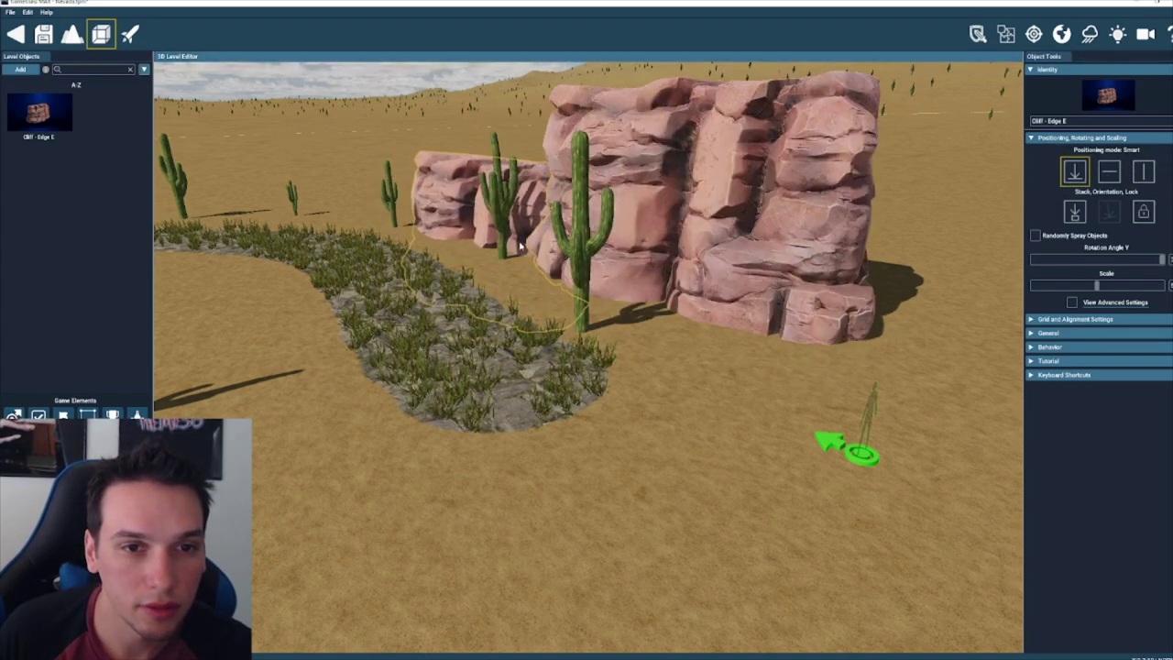
click(1151, 179)
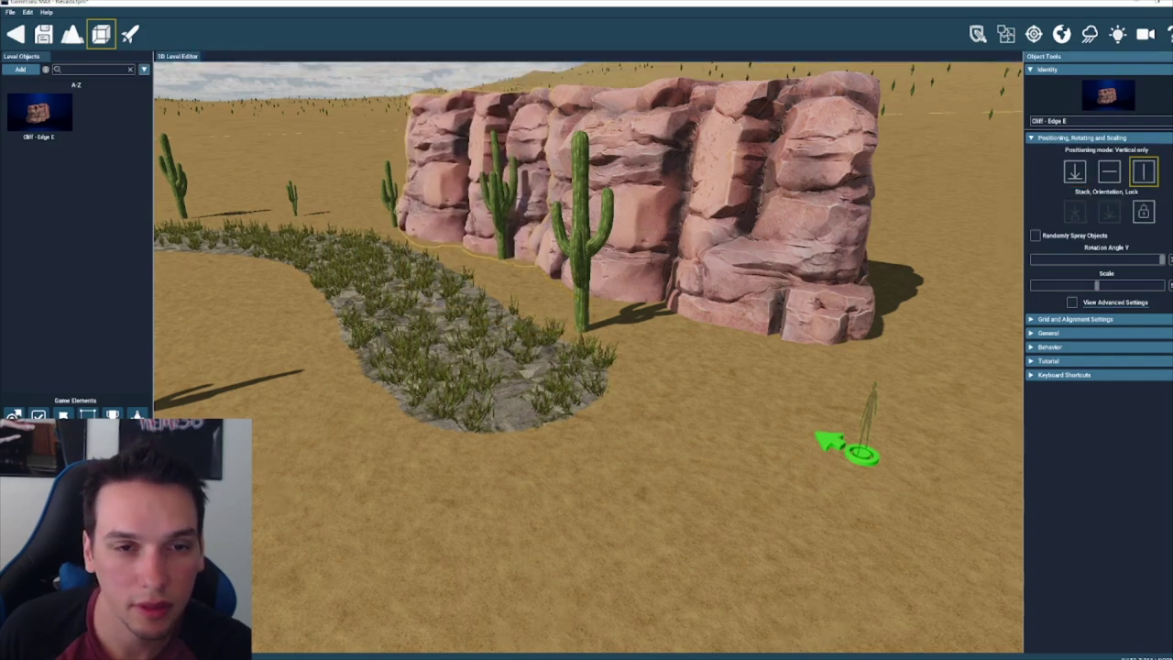
- Extend the cliff wall behind the path with more Cliff - Edge E pieces, moved horizontally only and rotated to form a continuous curve
right_drag(1144, 178, 958, 178)
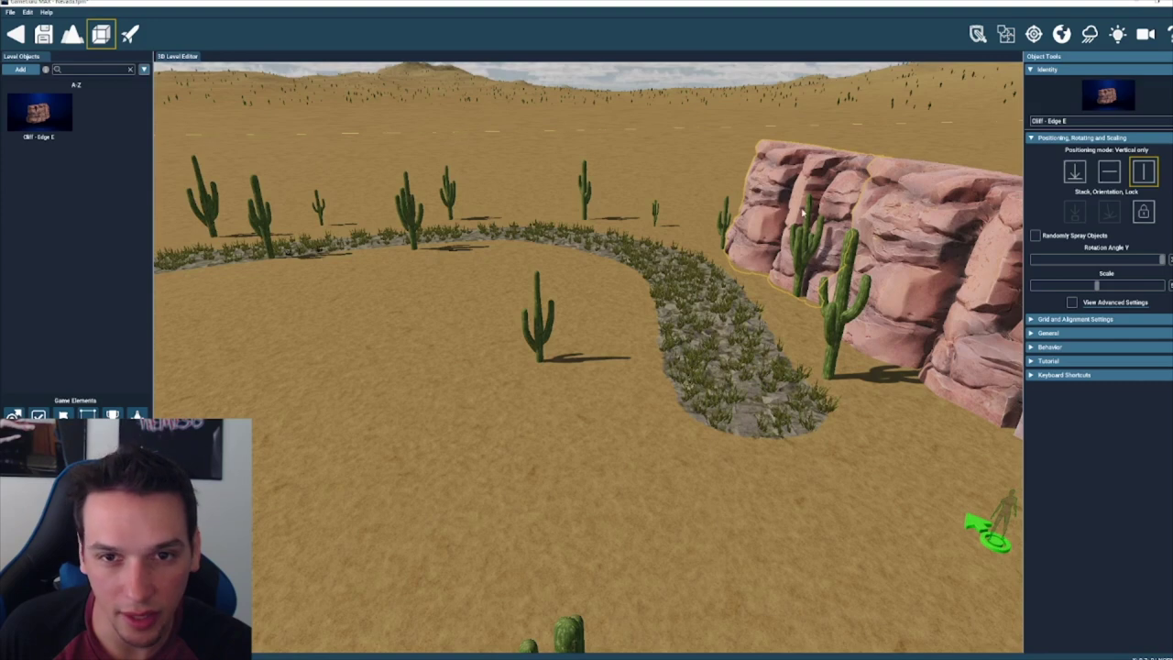
click(1106, 174)
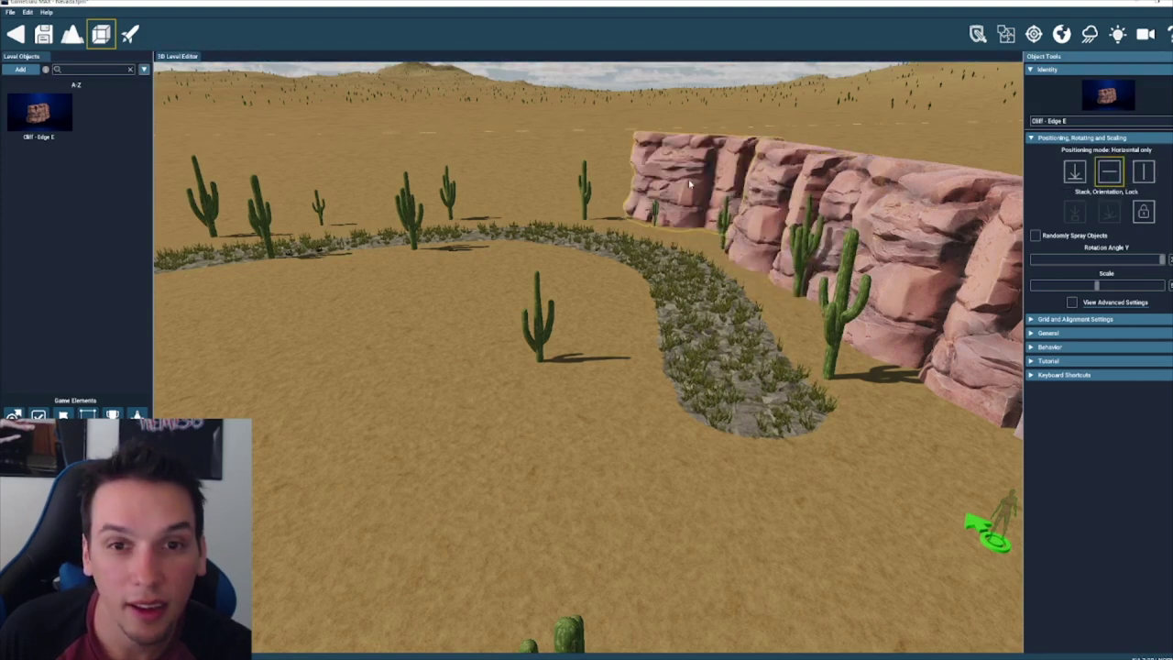
click(693, 177)
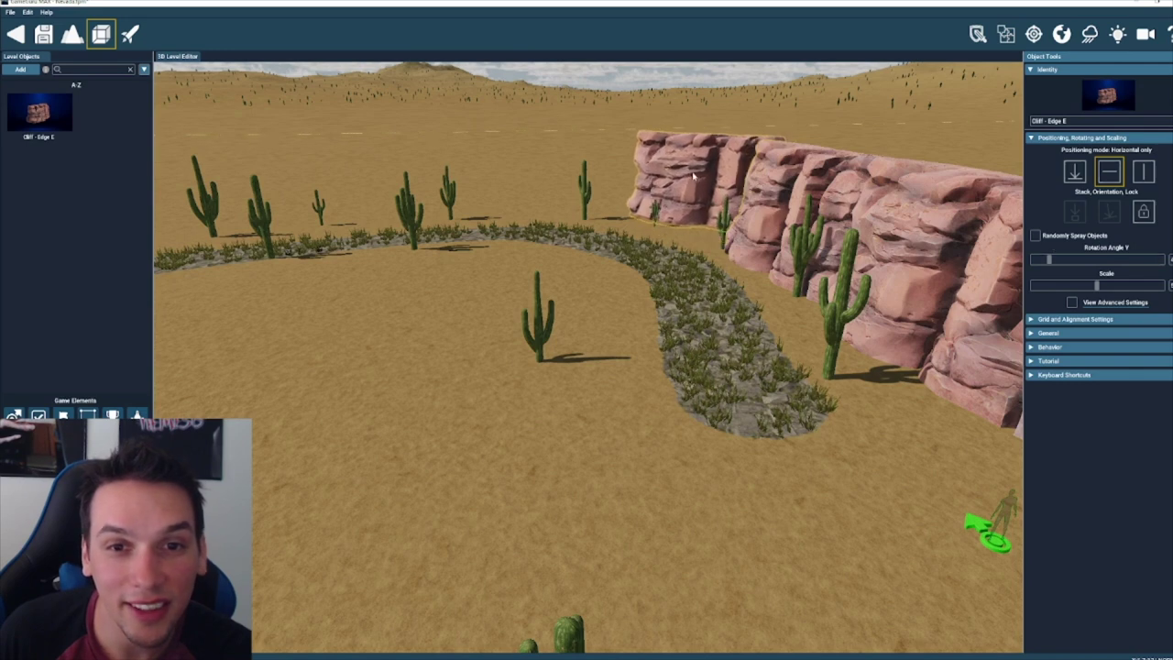
key(r)
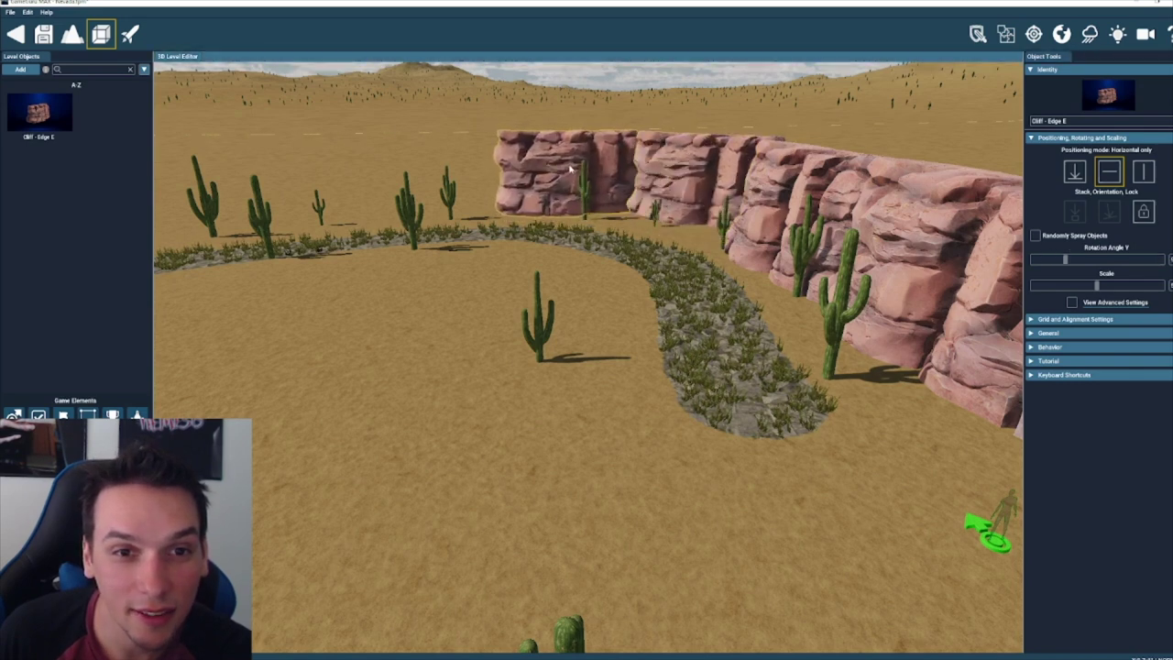
key(r)
key(r)
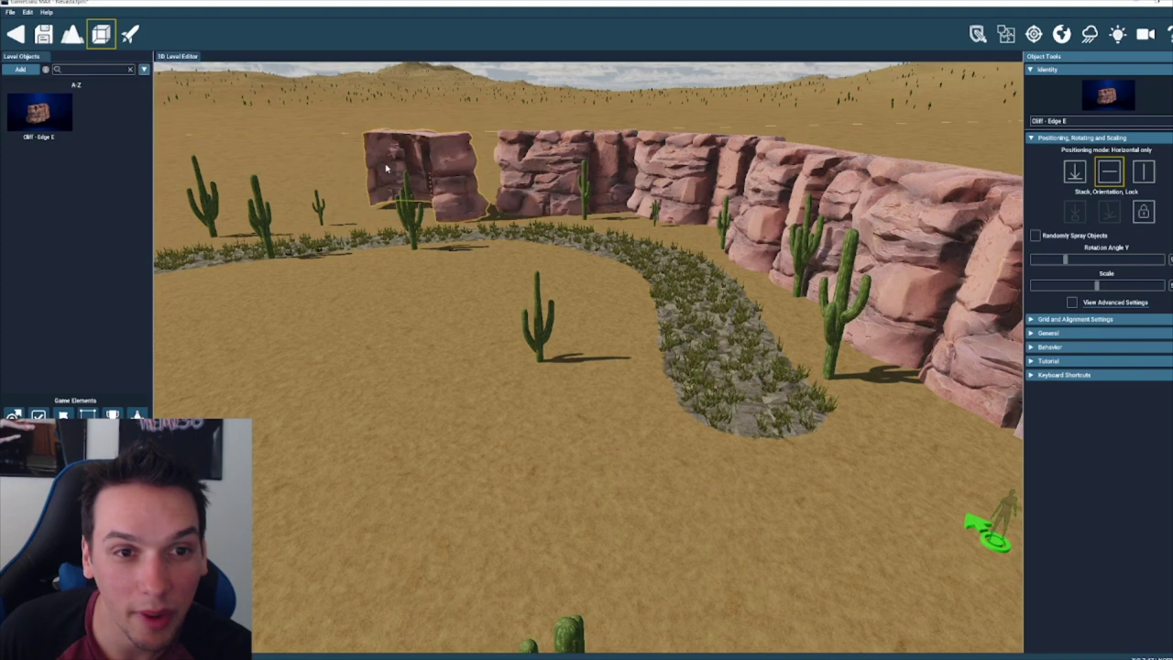
key(r)
key(r)
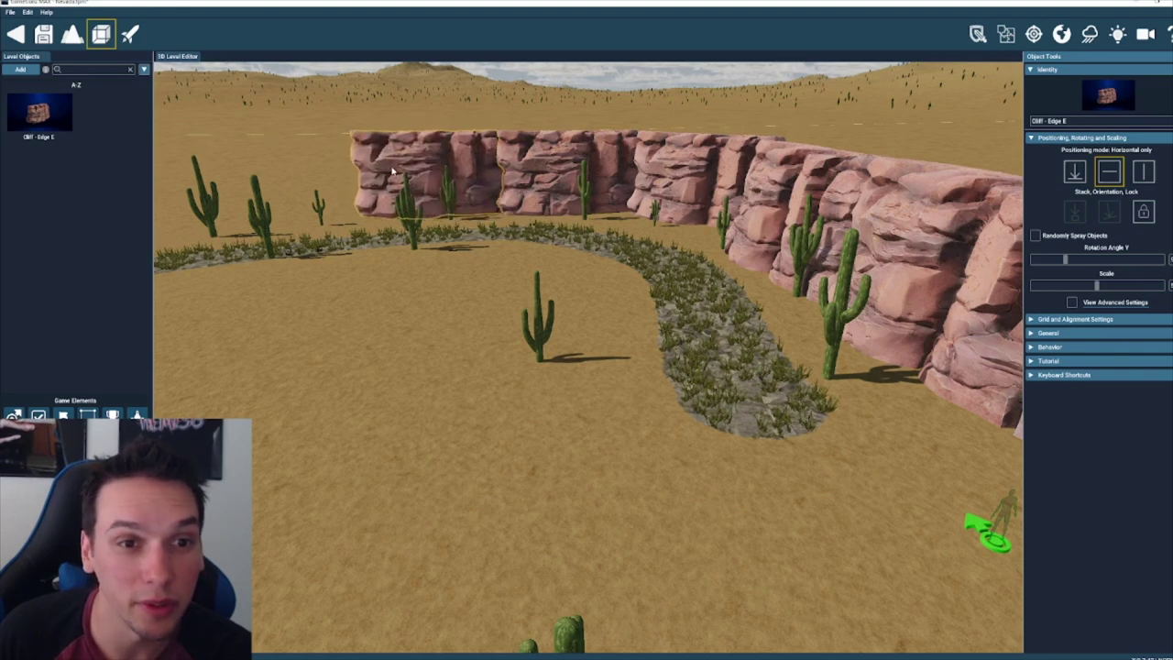
click(399, 174)
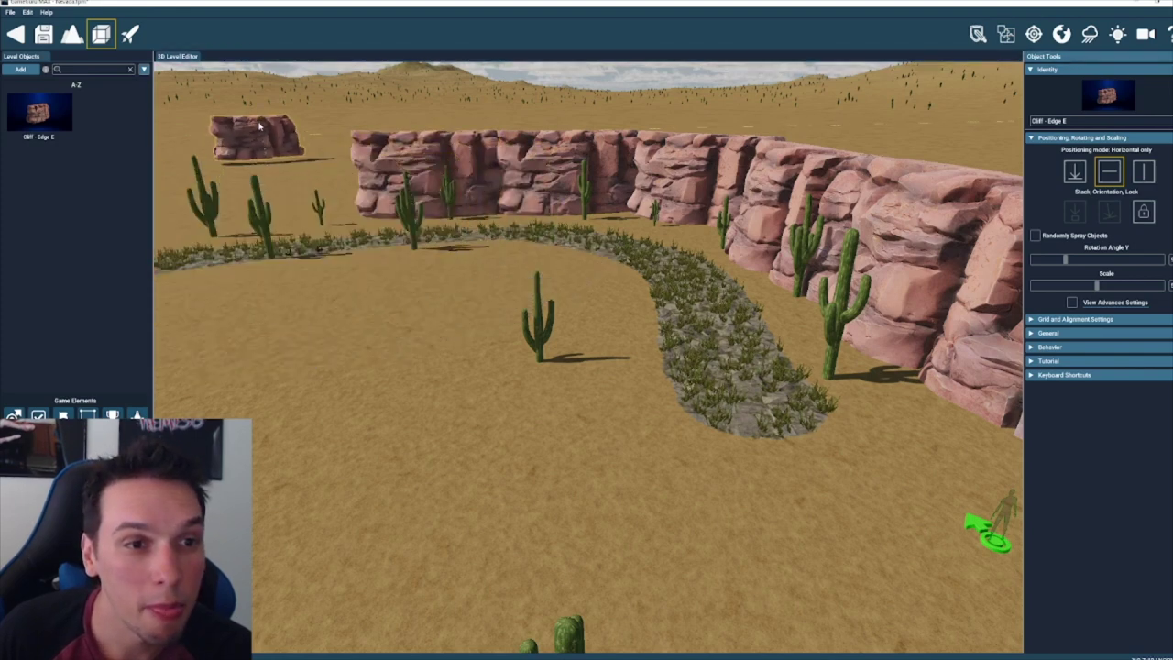
scroll(274, 151, down, 1)
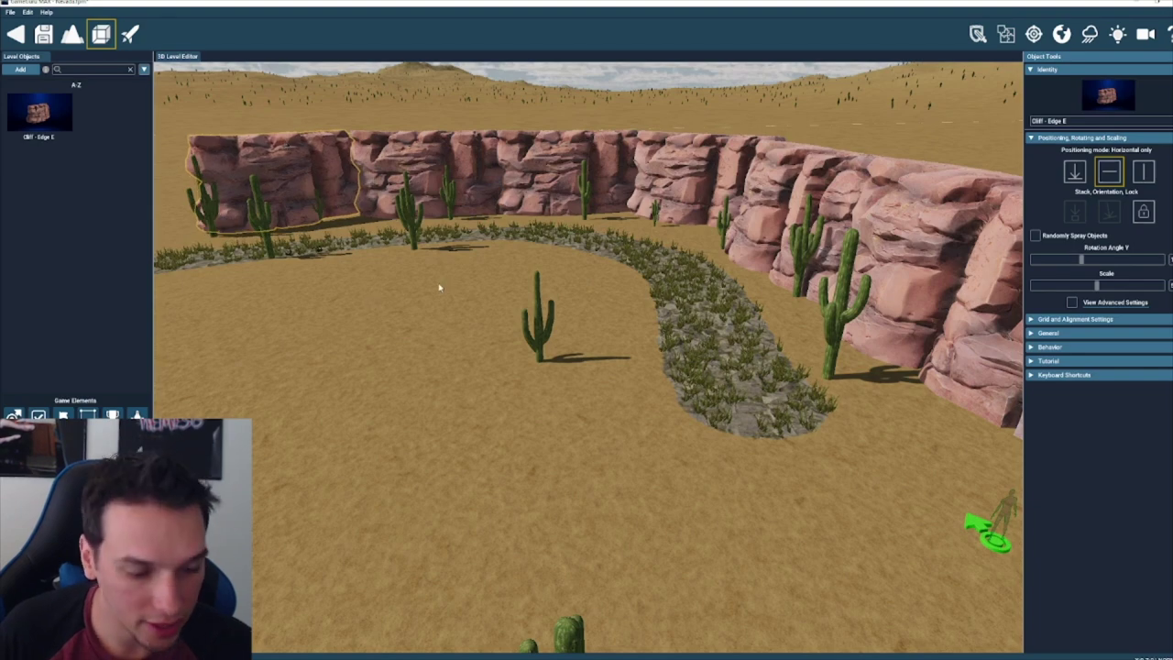
- Add the Magnum Pistol from the favorite objects and place it on the sand near the end of the rock path
click(20, 70)
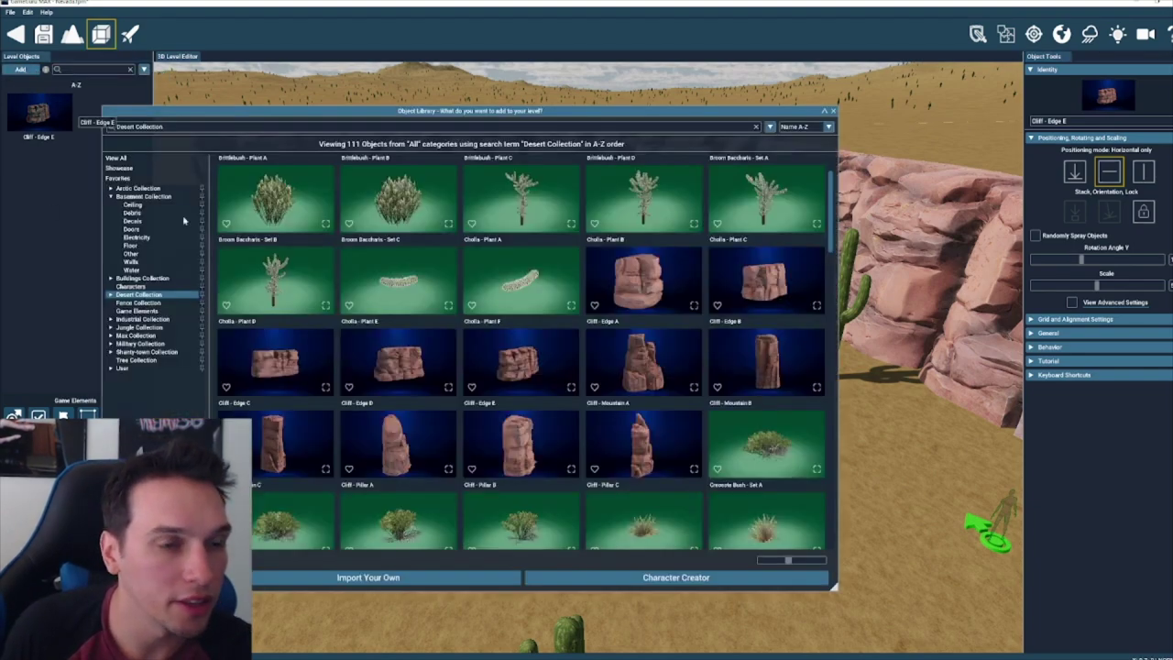
click(117, 177)
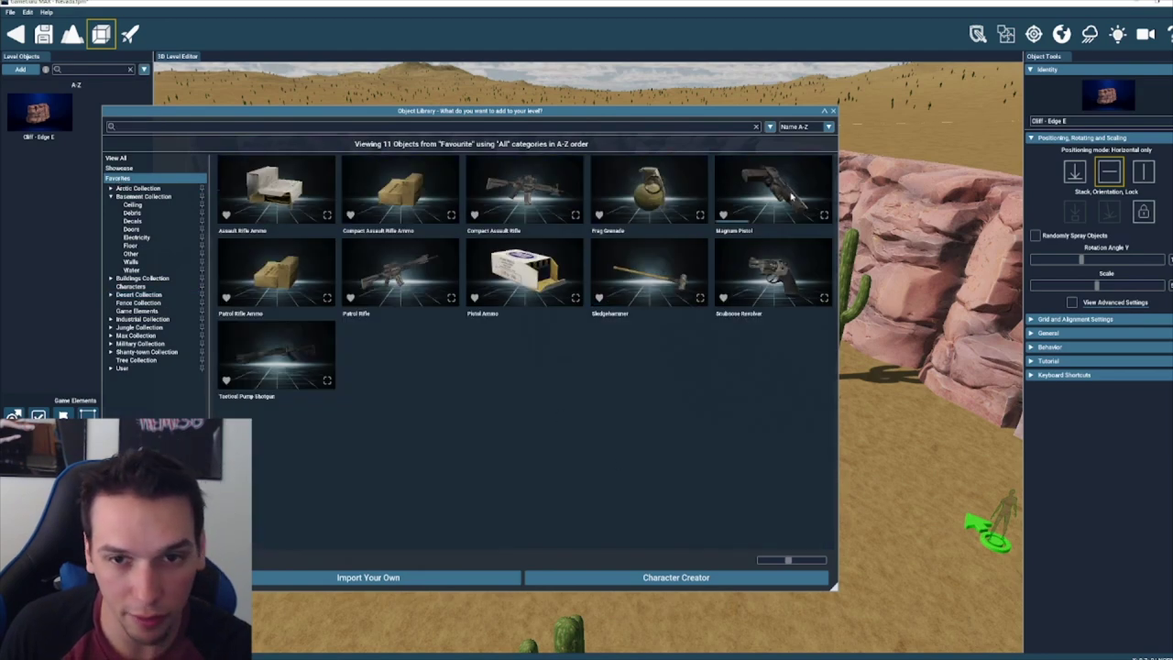
click(772, 188)
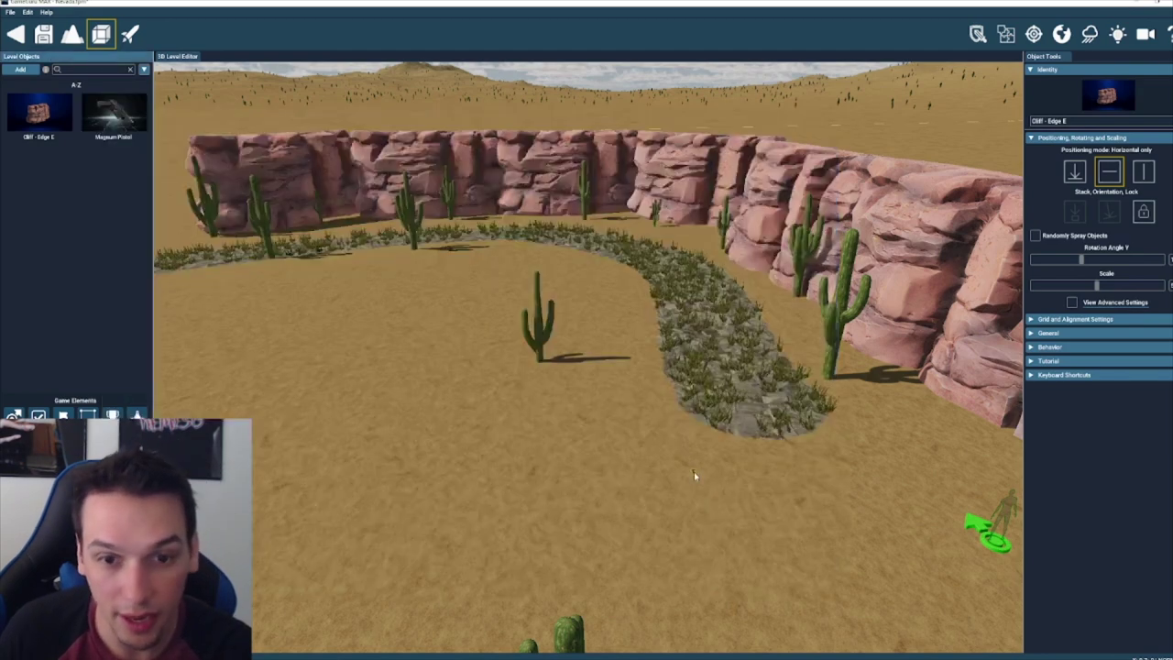
click(835, 475)
right_drag(804, 512, 903, 554)
key(w)
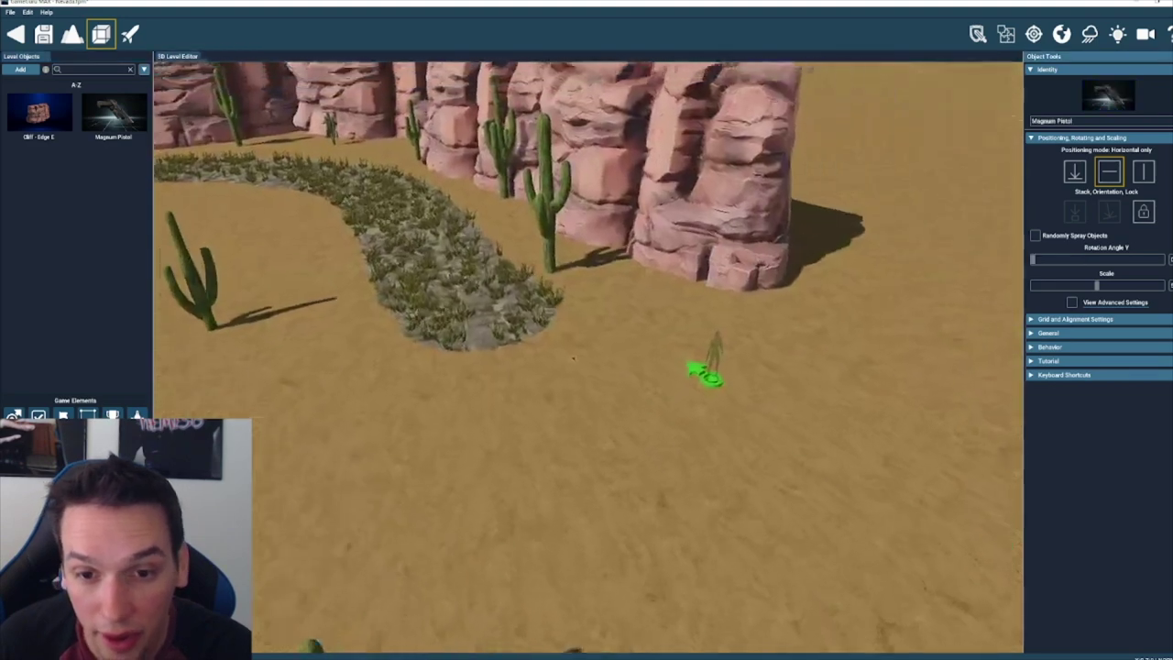
key(w)
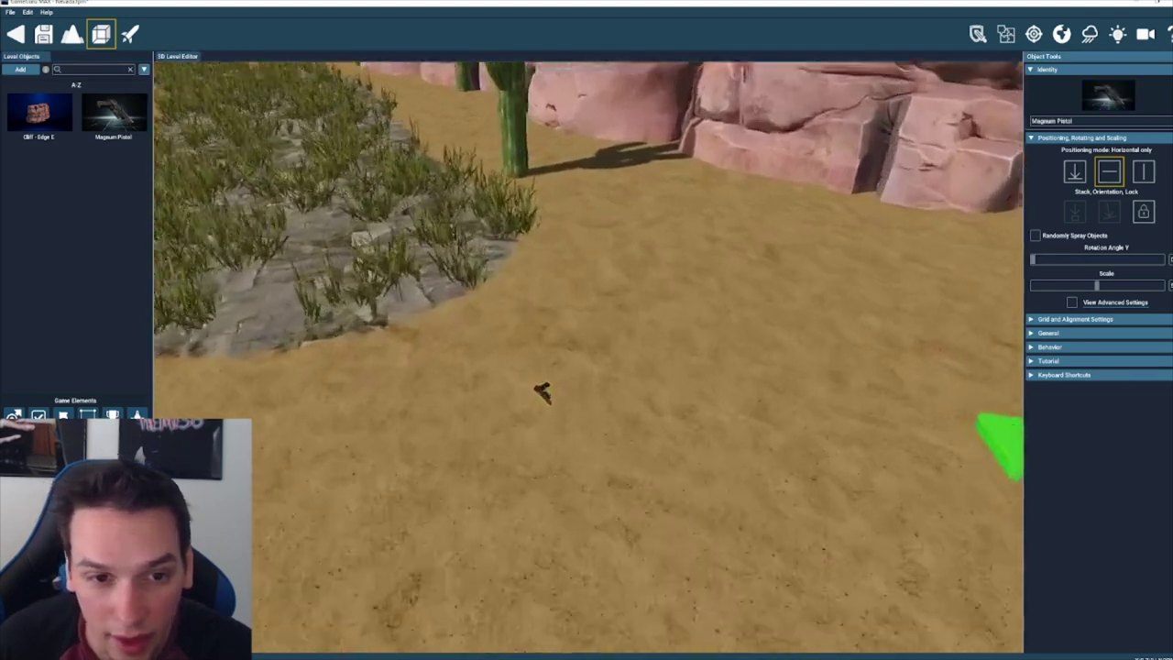
- Add Pistol Ammo from the favorite objects and place three boxes on the sand beside the Magnum Pistol
click(26, 72)
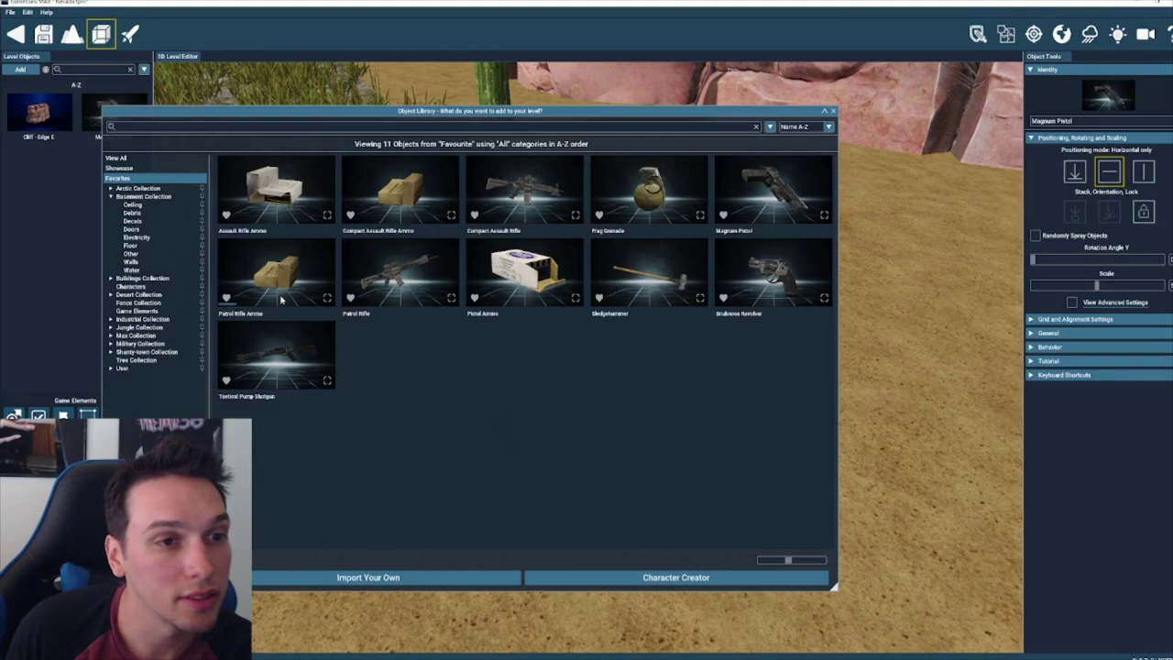
click(524, 281)
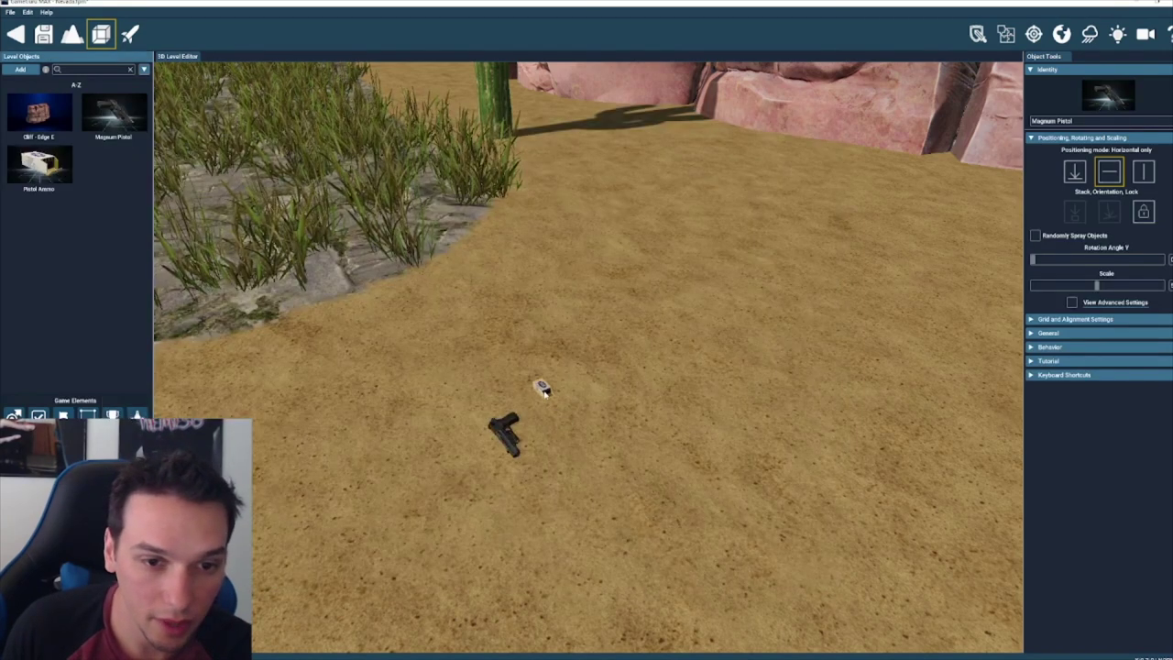
click(543, 387)
click(590, 387)
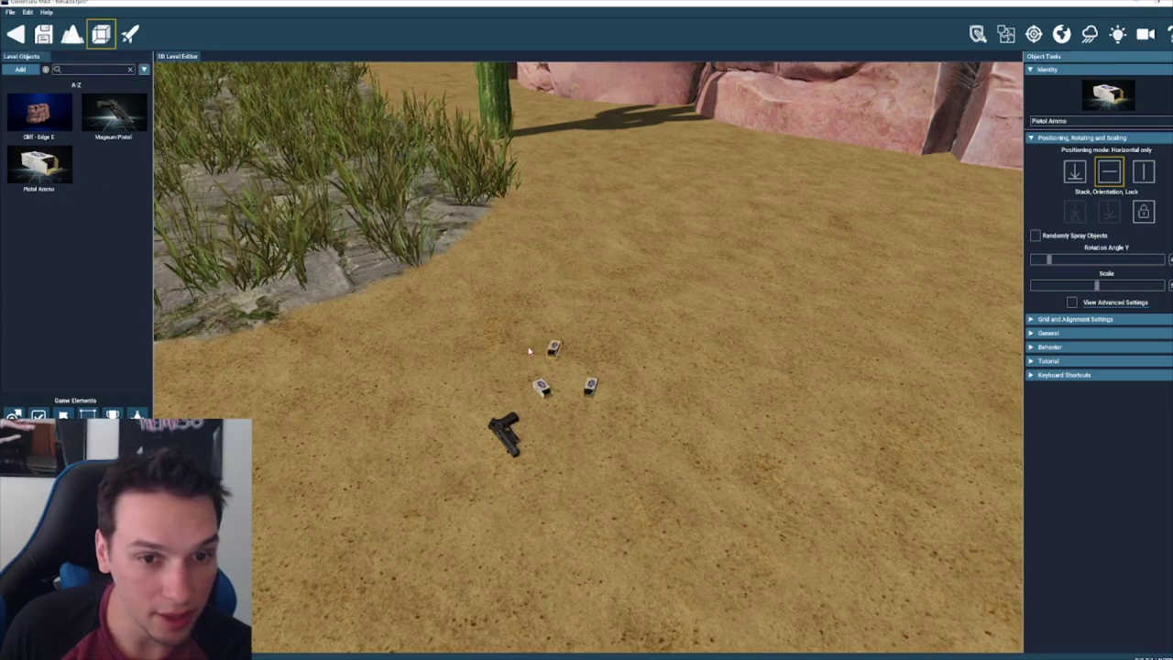
- Add the Z1 zombie from the Characters category and place it on the grassy rock path
click(28, 71)
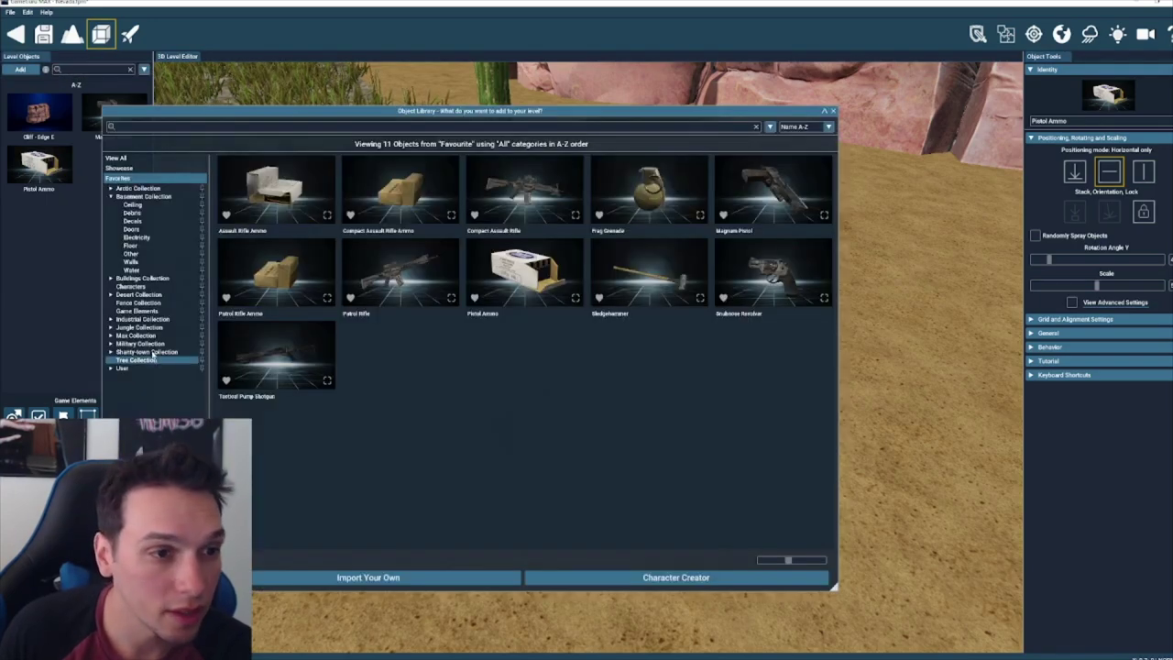
click(131, 285)
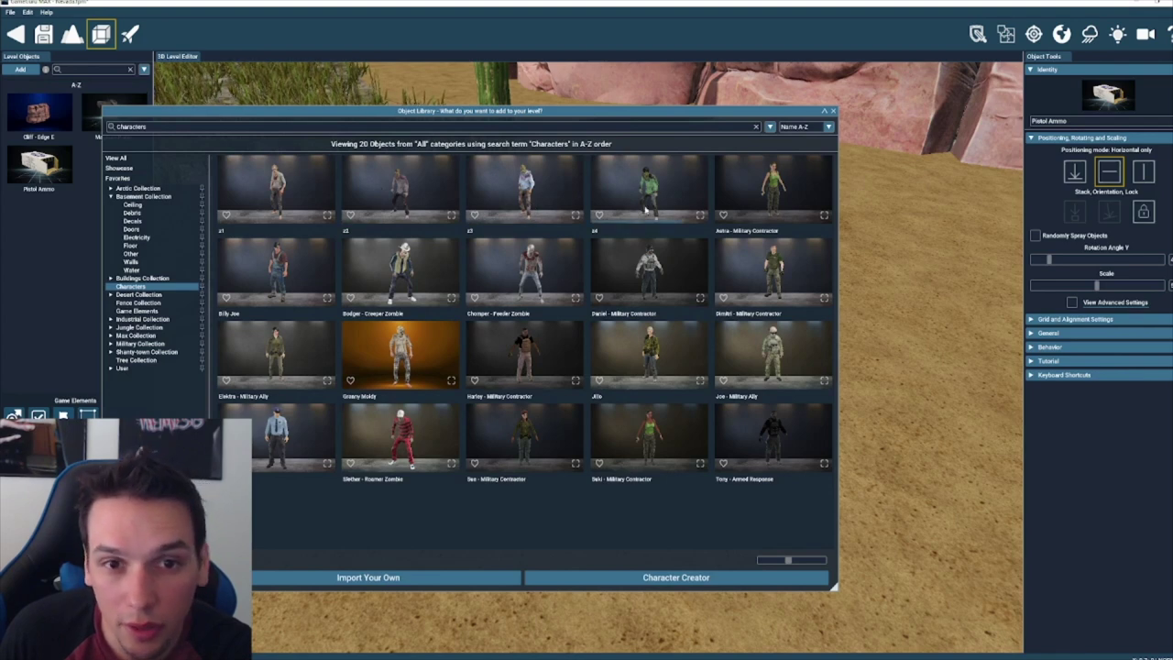
click(281, 190)
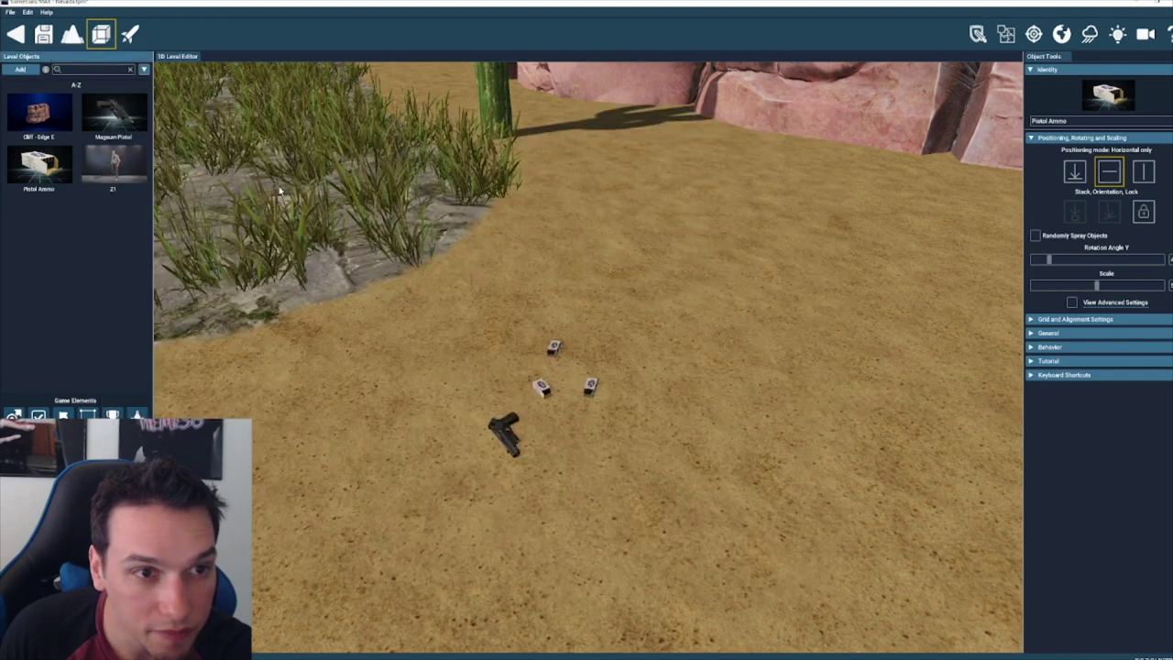
click(360, 179)
right_drag(501, 211, 500, 212)
- Review the Z1 zombie's behavior and character settings, and choose Enemy as its allegiance
click(1063, 347)
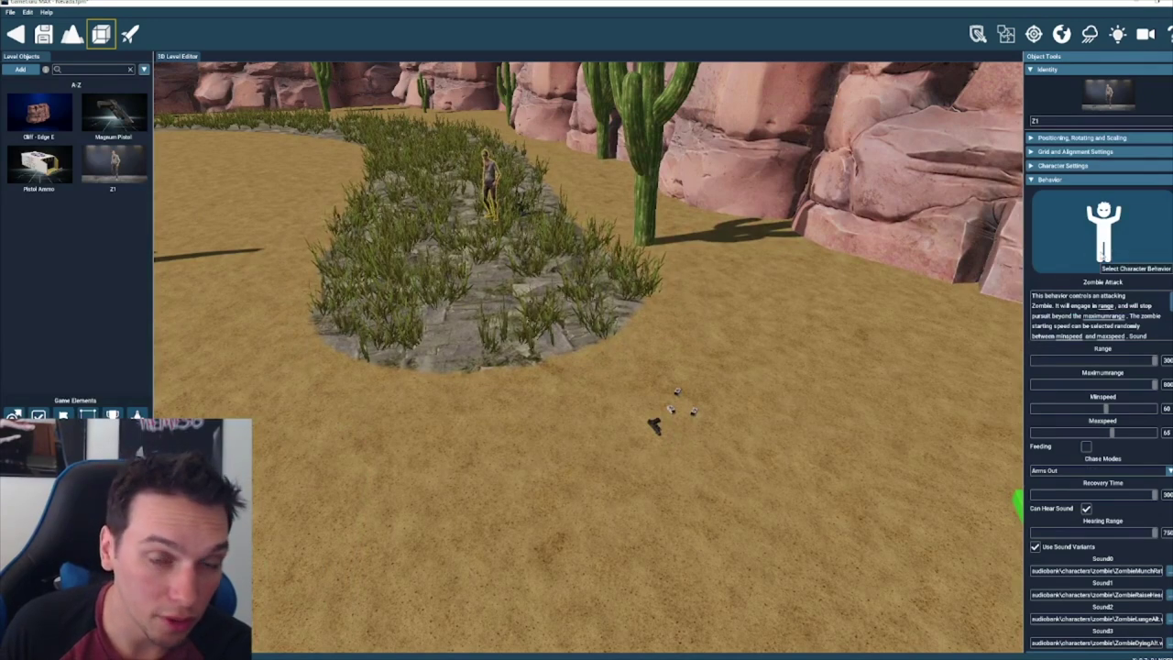
click(1038, 166)
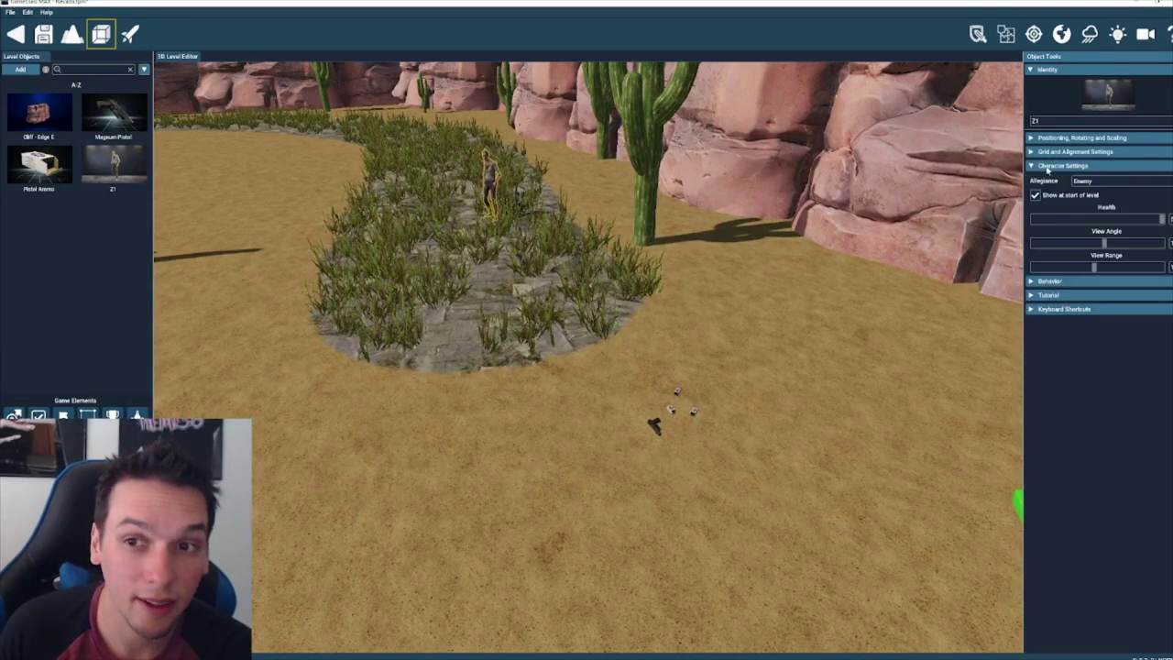
click(1104, 180)
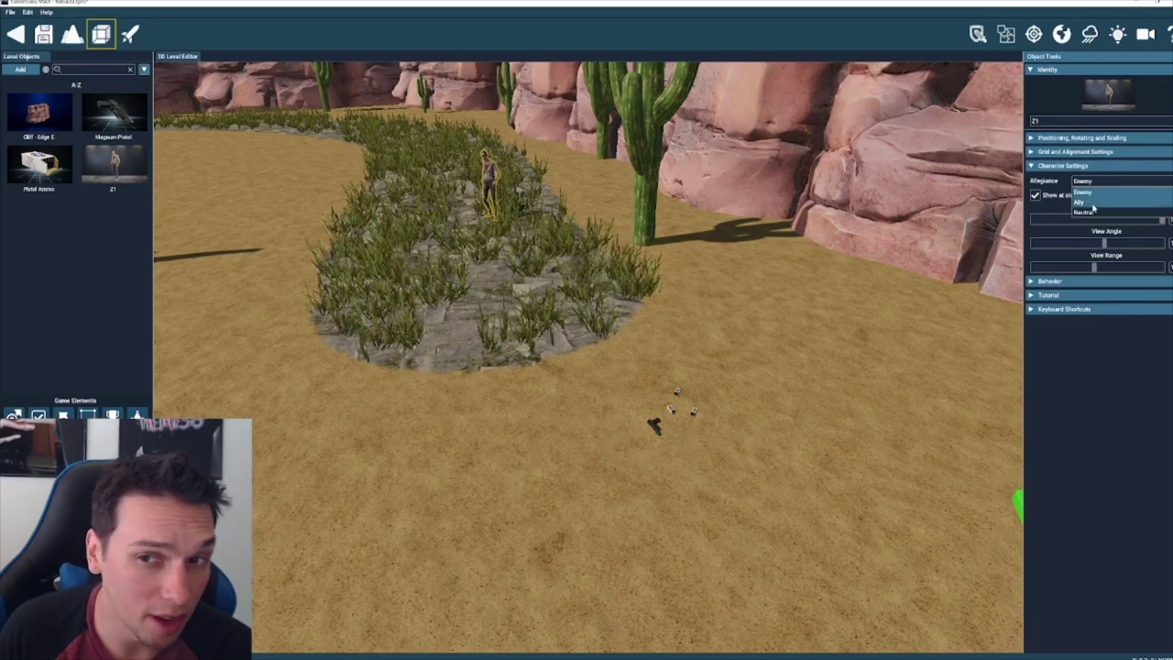
click(1096, 193)
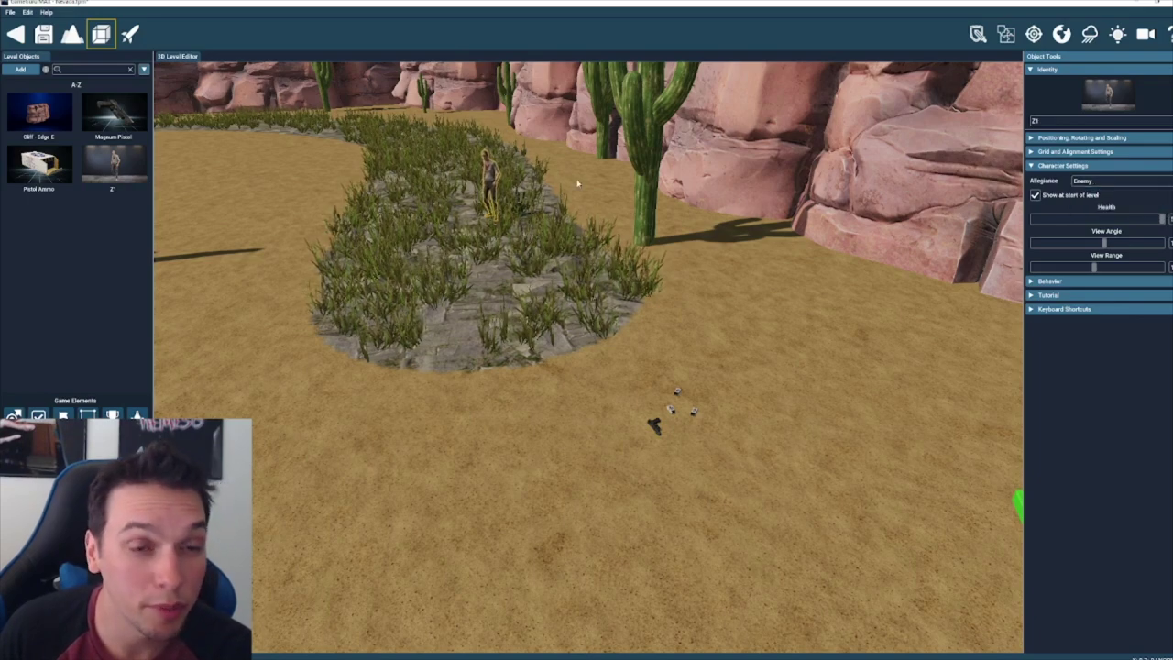
- Test the level in play mode, collect the Magnum Pistol and walk towards the zombie on the rock path
key(s)
right_drag(578, 184, 541, 201)
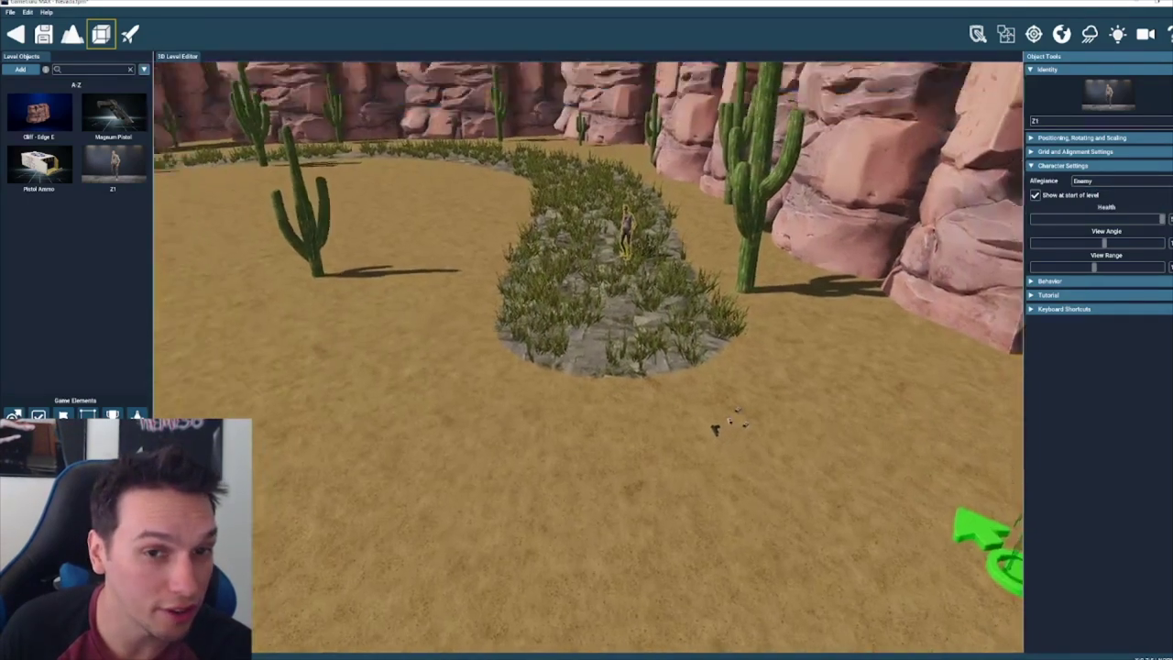
key(w)
right_drag(615, 311, 616, 248)
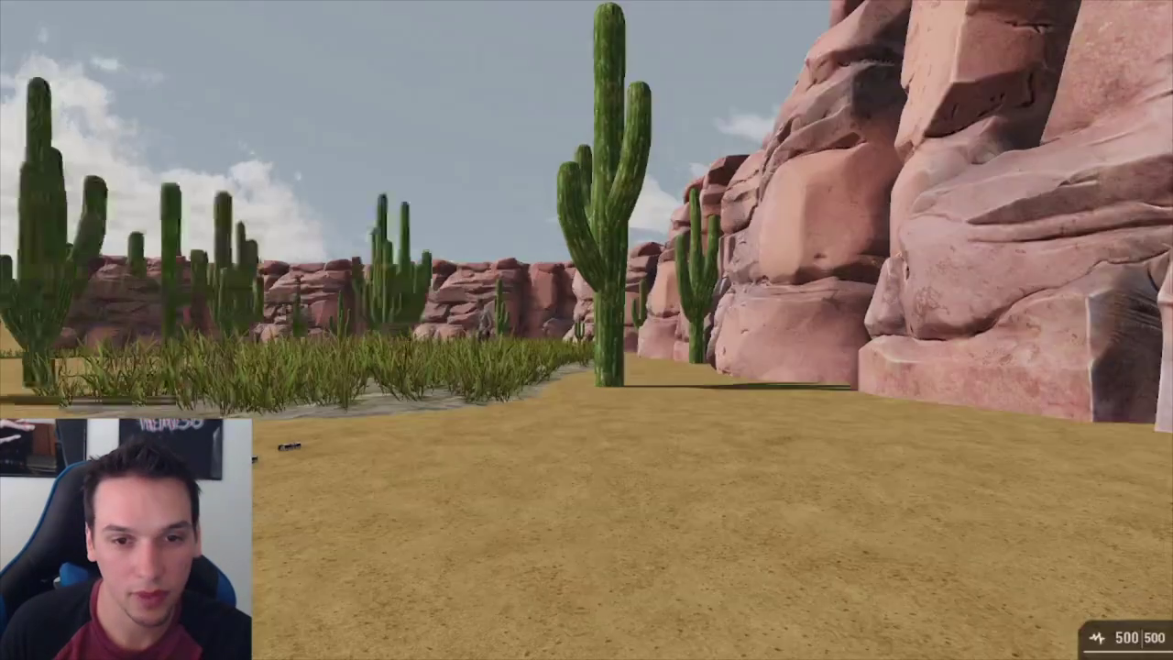
key(w)
key(w)
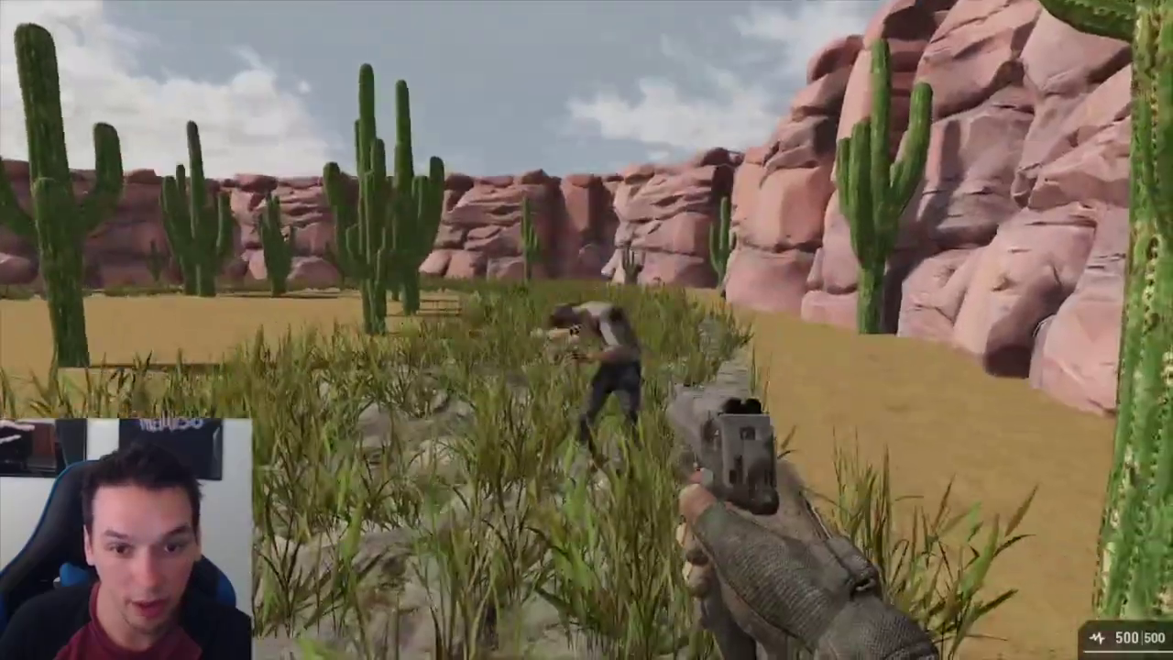
- Shoot the zombie on the grassy path with the Magnum Pistol to test the combat
click(586, 330)
click(586, 330)
click(587, 330)
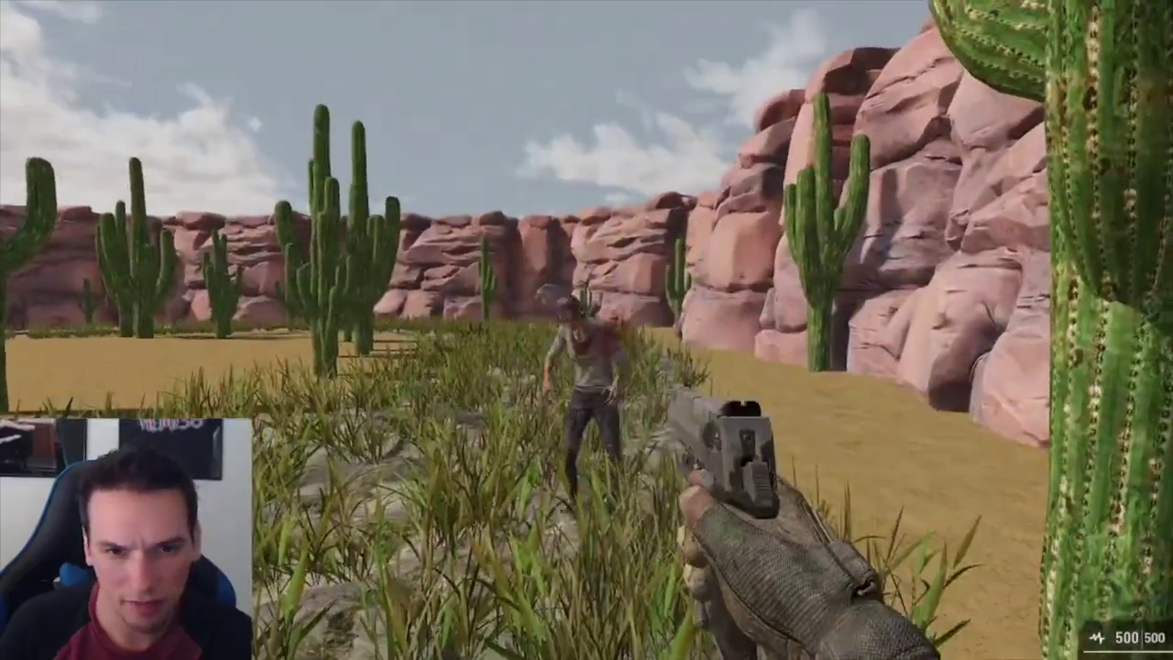
click(587, 330)
click(586, 330)
click(586, 329)
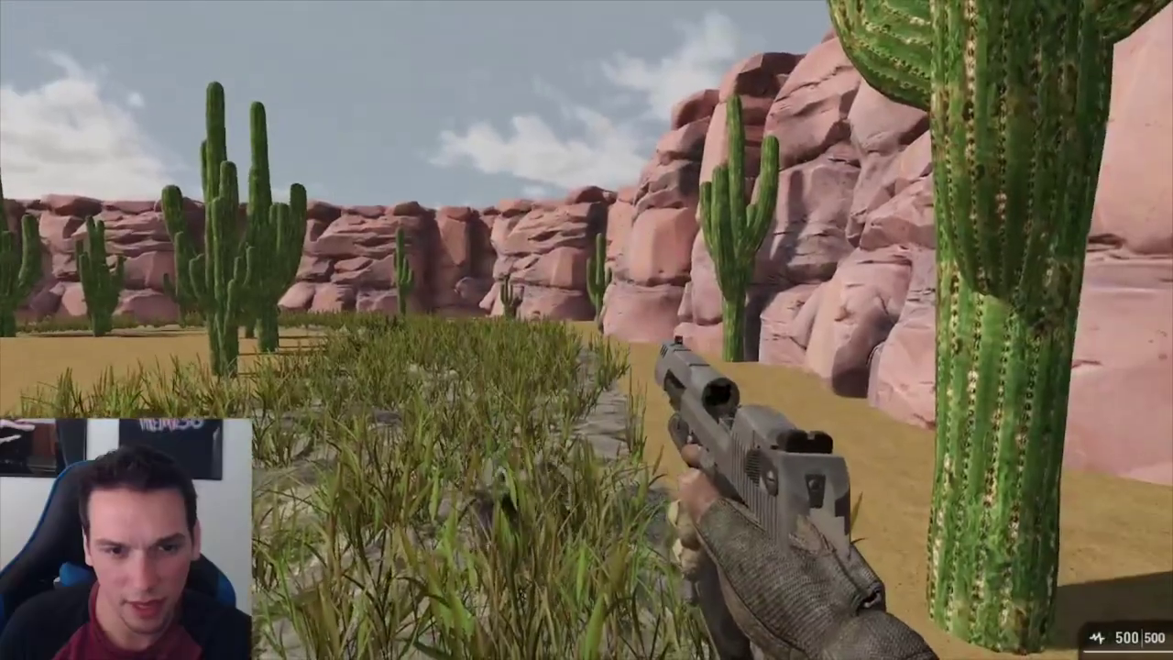
- Reload the Magnum Pistol, walk along the grassy rock path past the cliff wall, and leave play mode
key(r)
key(w)
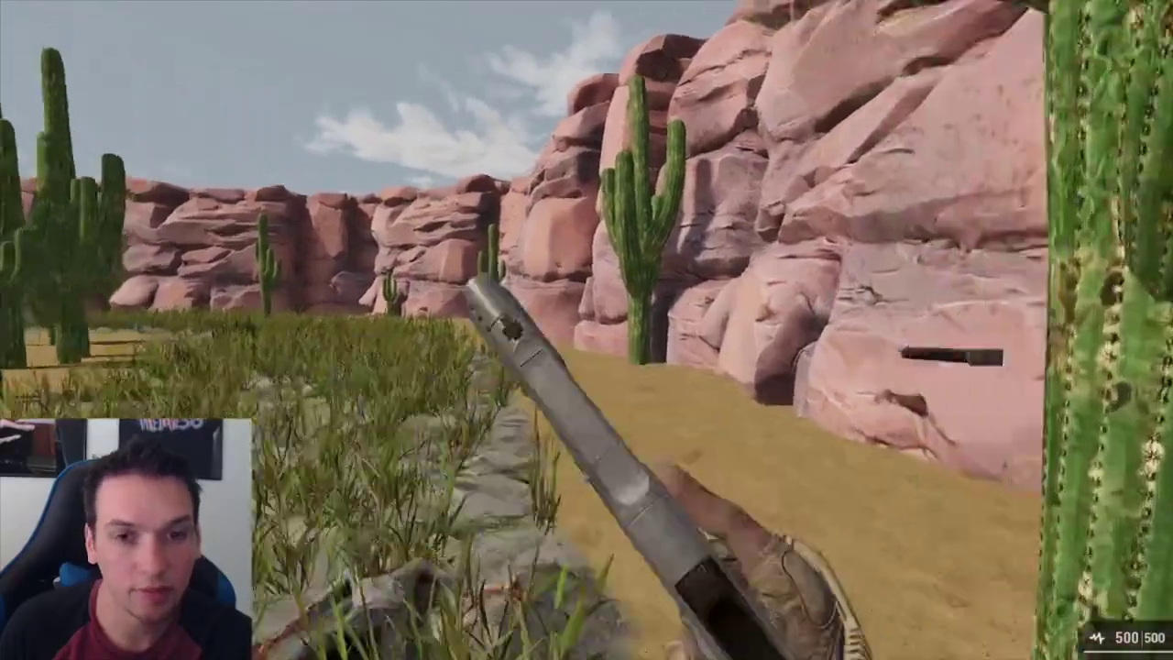
key(w)
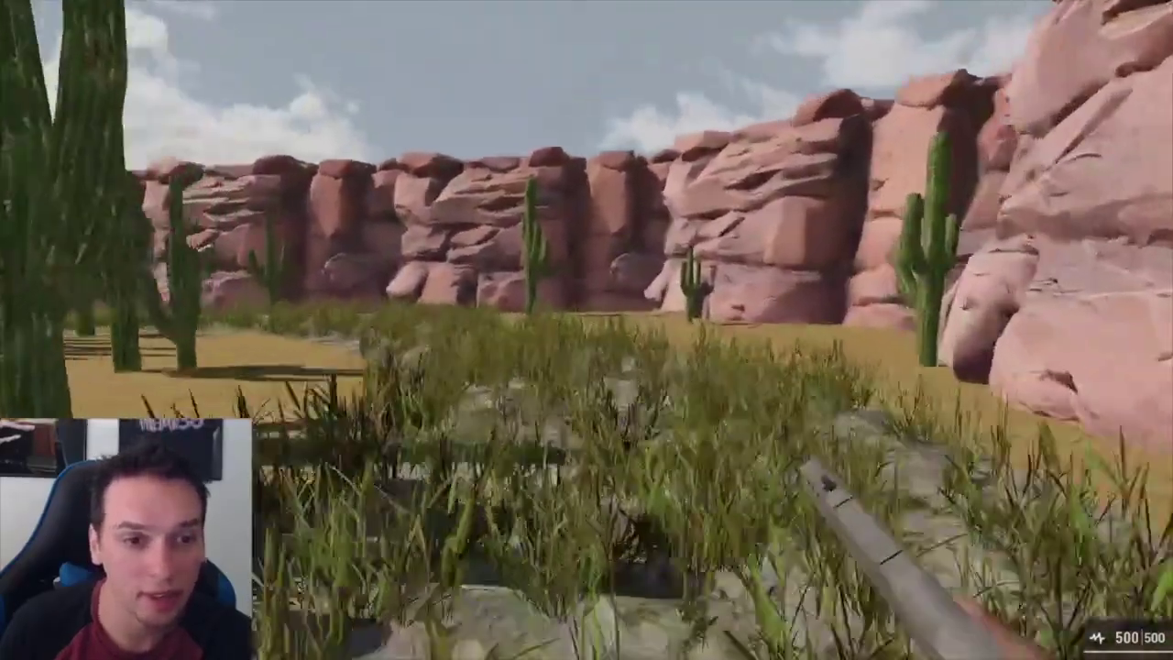
key(w)
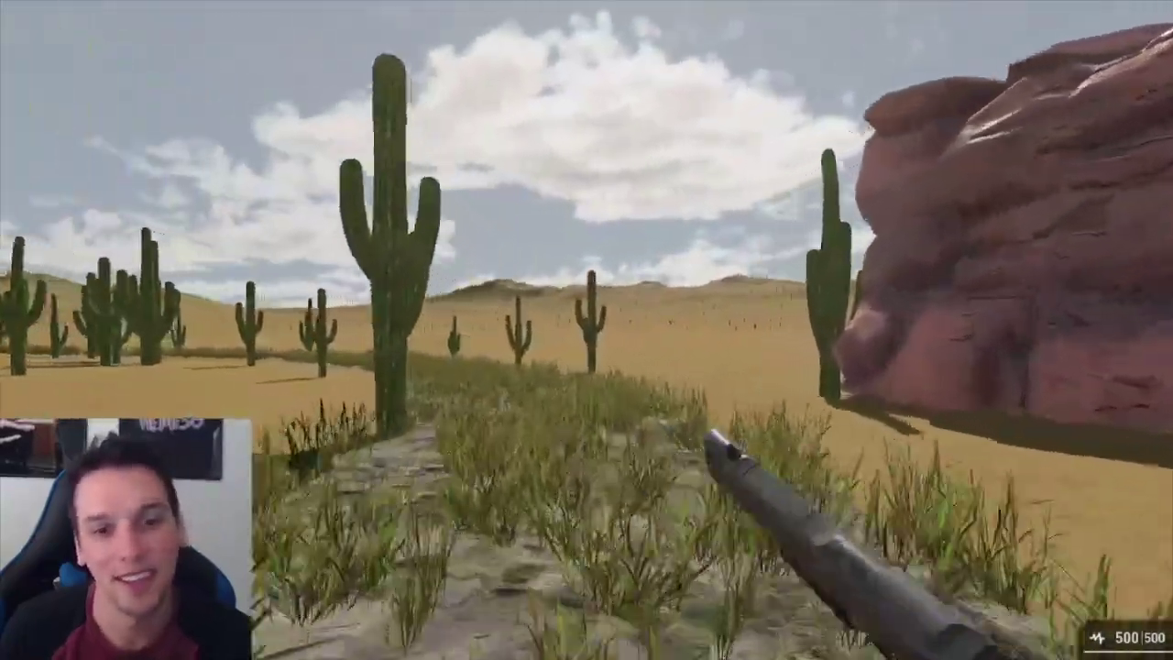
key(w)
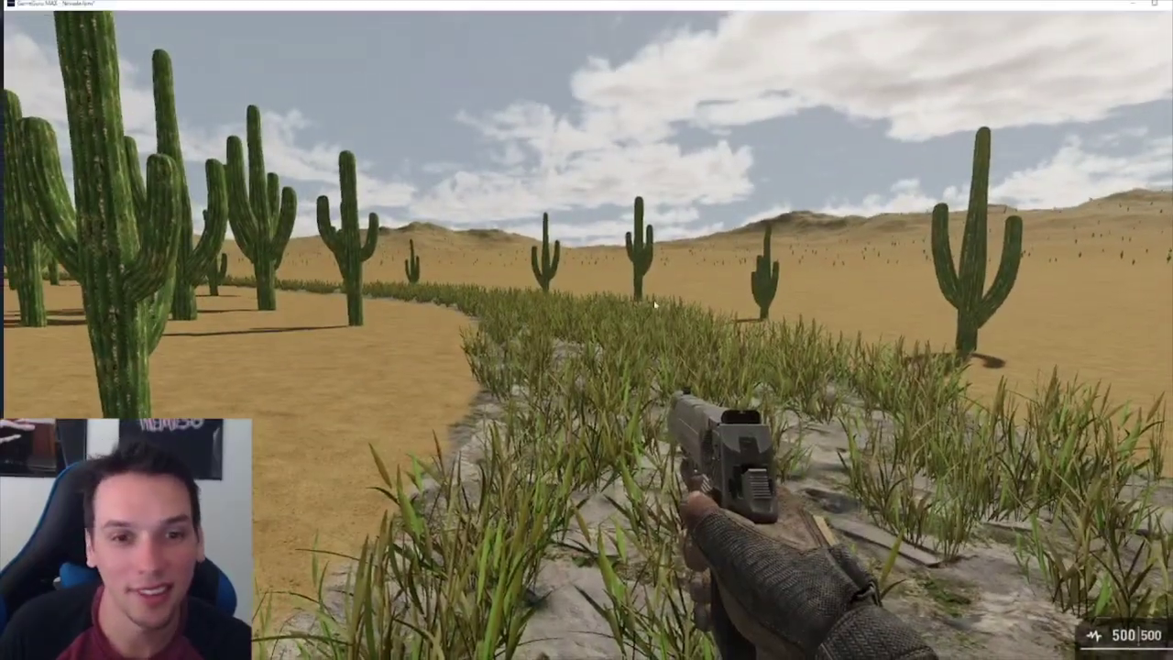
key(Escape)
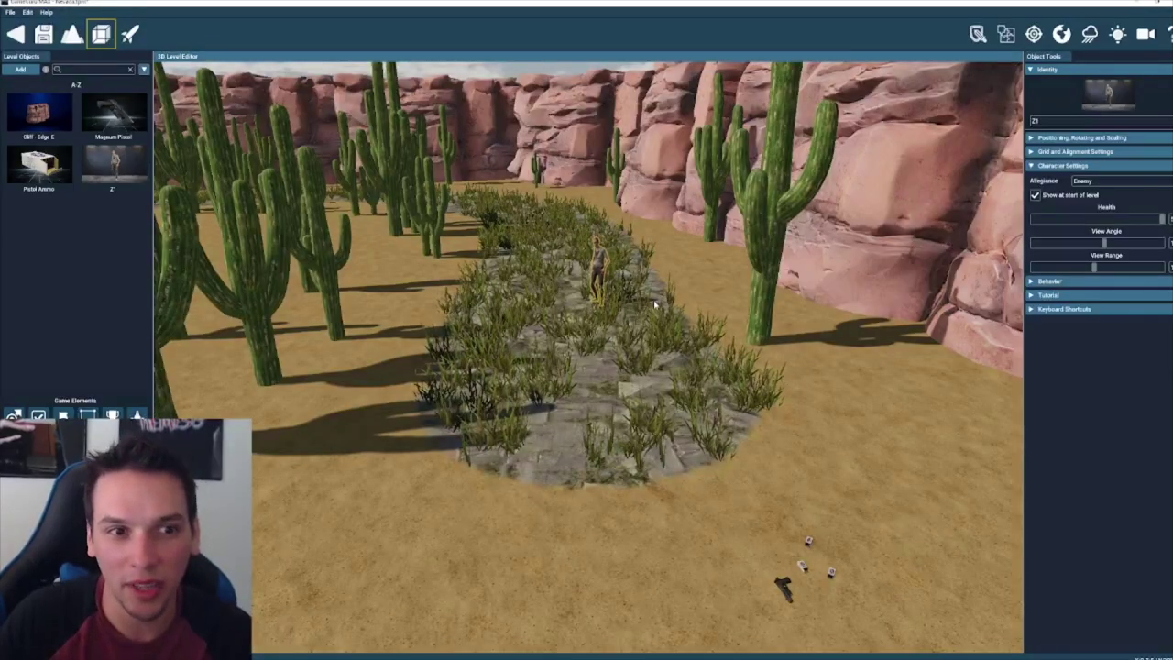
- Survey the whole desert level from above, including the cactus areas, the rock path and the surrounding dunes
mouse_move(648, 181)
right_down()
mouse_move(568, 211)
mouse_move(385, 138)
mouse_move(403, 183)
mouse_move(678, 229)
mouse_move(623, 231)
right_up()
key(s)
key(a)
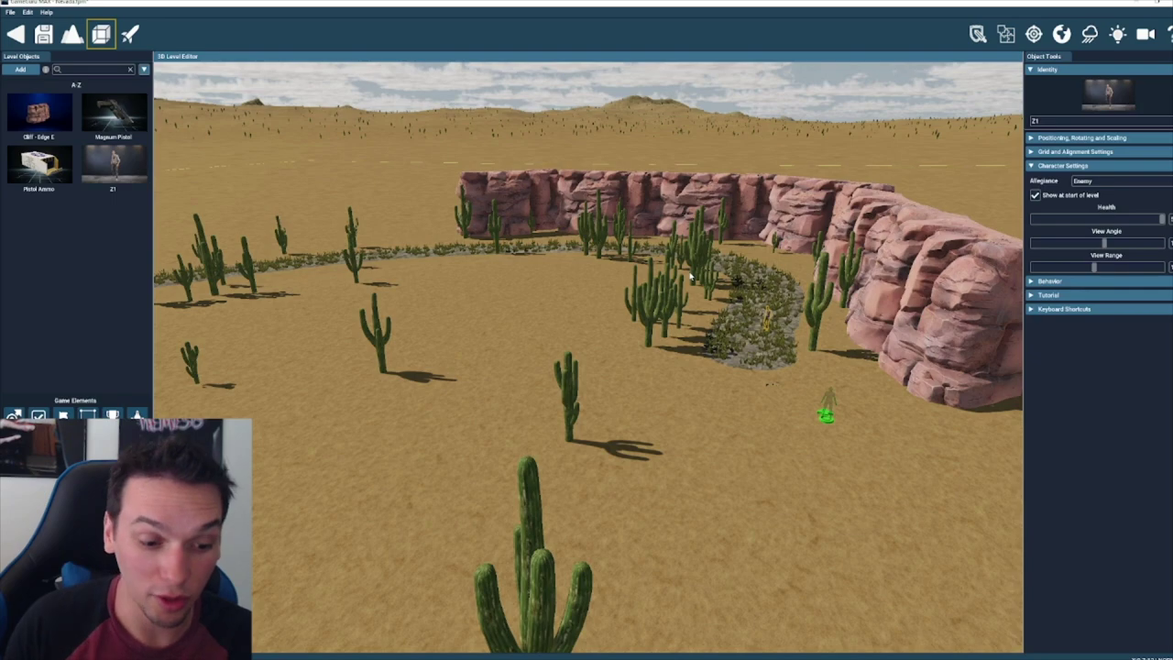
key(w)
right_drag(589, 358, 824, 240)
key(w)
key(a)
key(s)
key(d)
key(w)
key(d)
mouse_move(603, 284)
right_down()
mouse_move(530, 299)
mouse_move(656, 280)
right_up()
key(s)
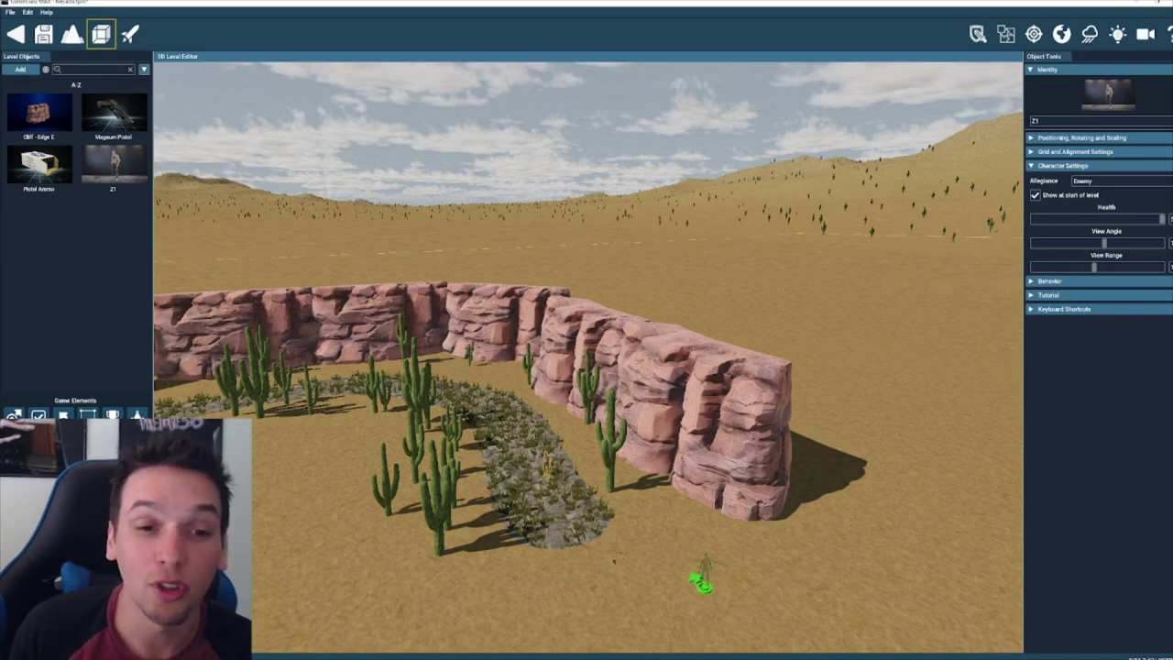
- Examine the cliff wall along its length and the cacti and grassy rock path in front of it
right_drag(646, 318, 595, 317)
key(w)
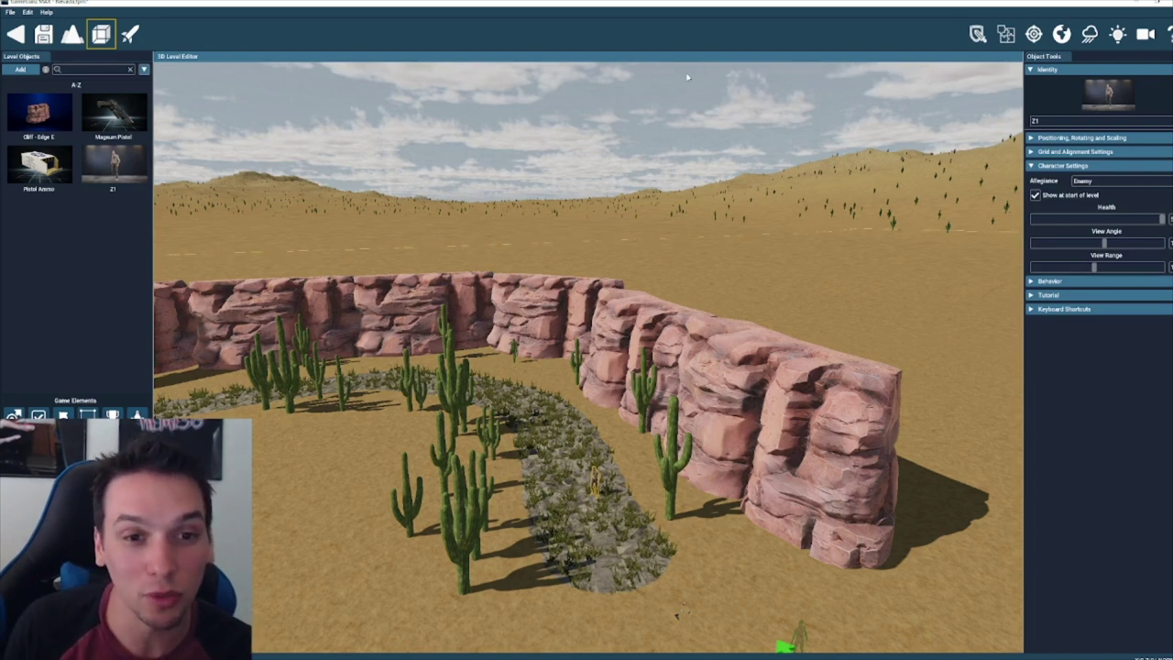
key(d)
right_drag(740, 357, 581, 366)
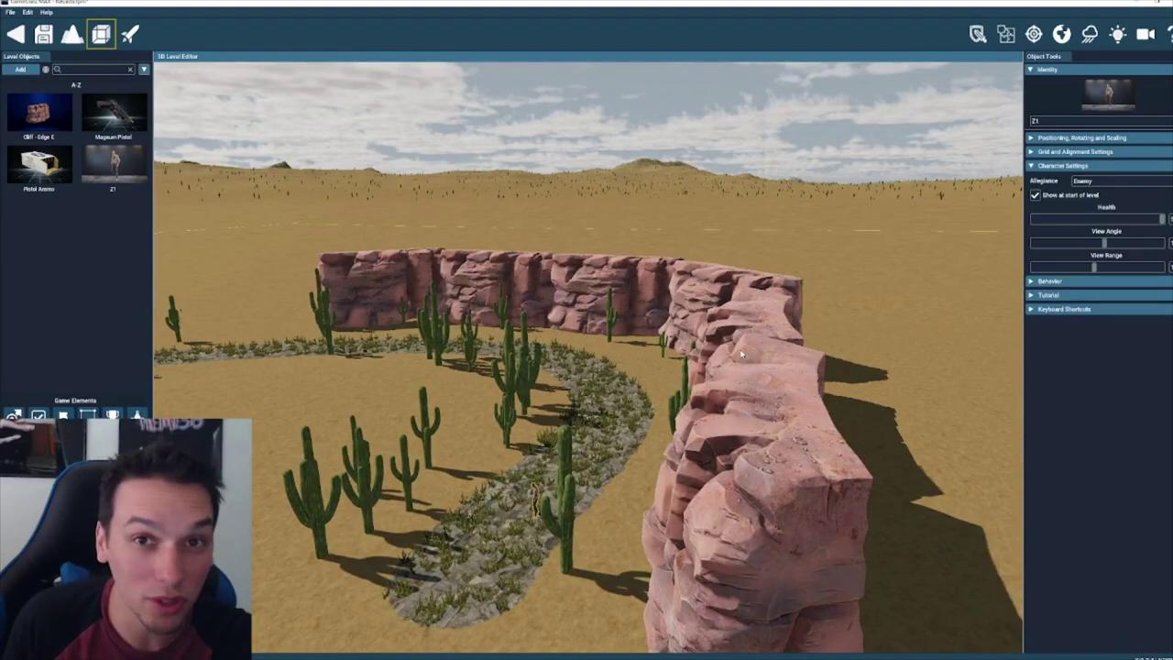
key(a)
key(a)
right_drag(641, 348, 689, 321)
key(w)
key(a)
key(w)
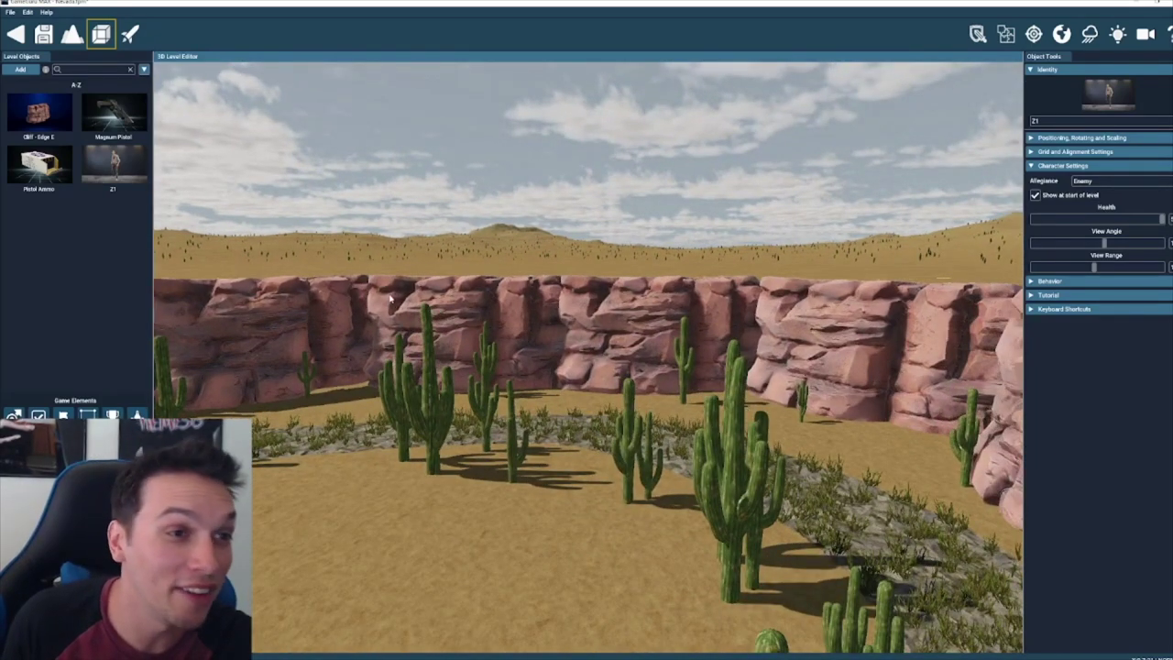
right_drag(389, 297, 494, 339)
key(d)
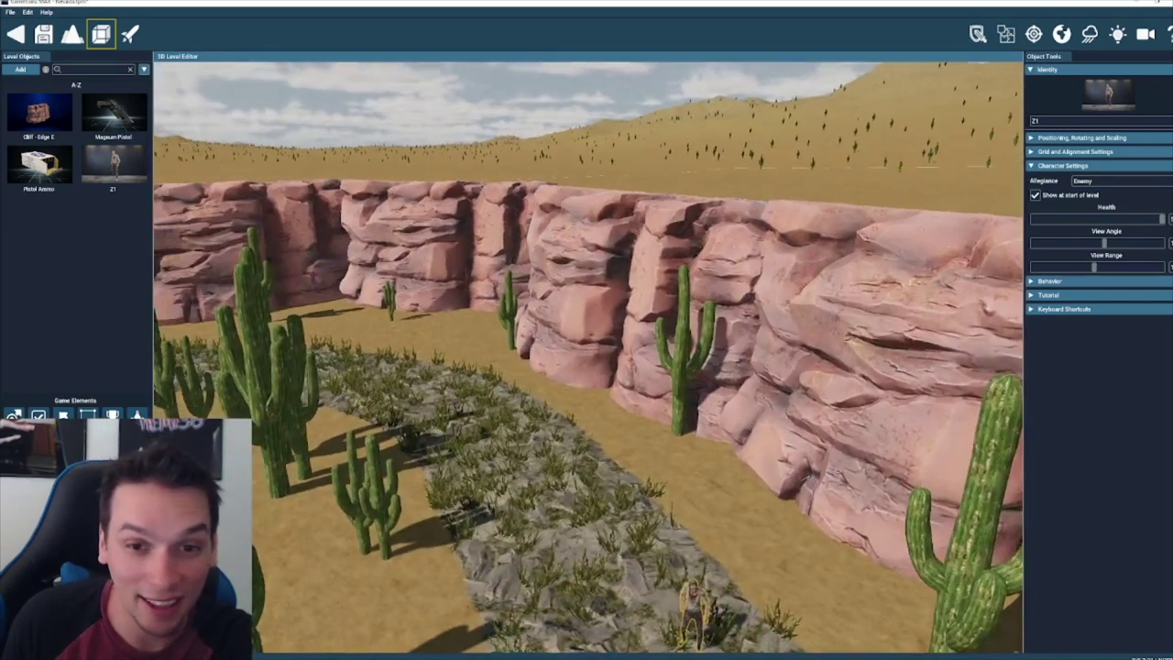
key(a)
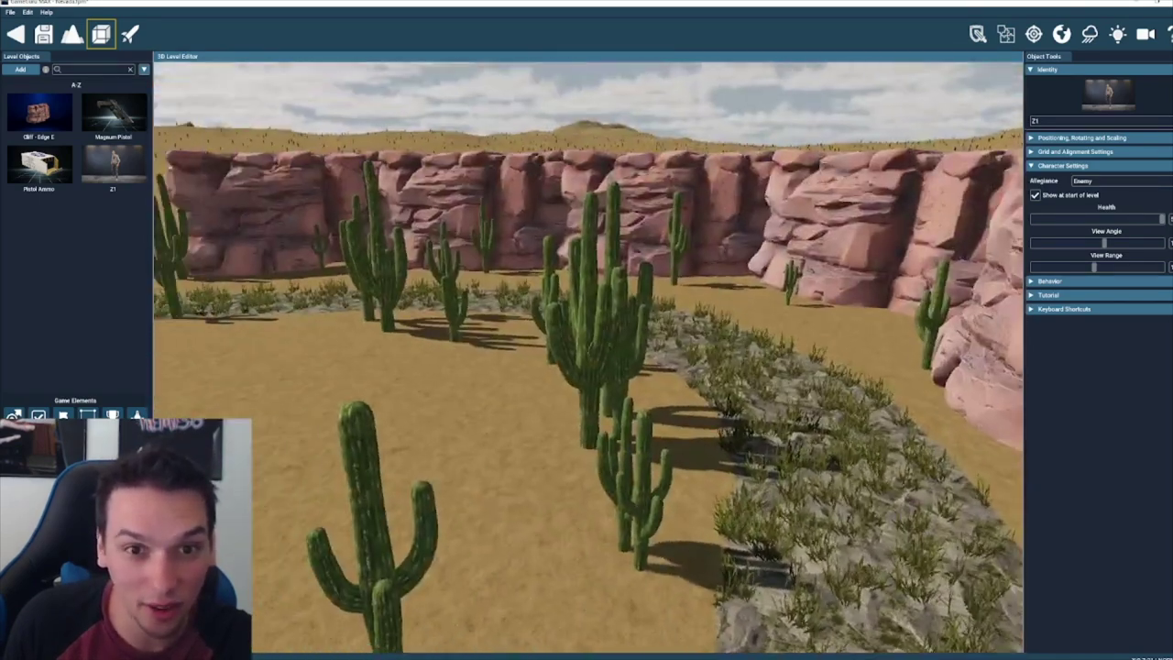
- Browse the Desert Collection in the object library, looking through its plants, cliffs, rocks and stones
click(20, 70)
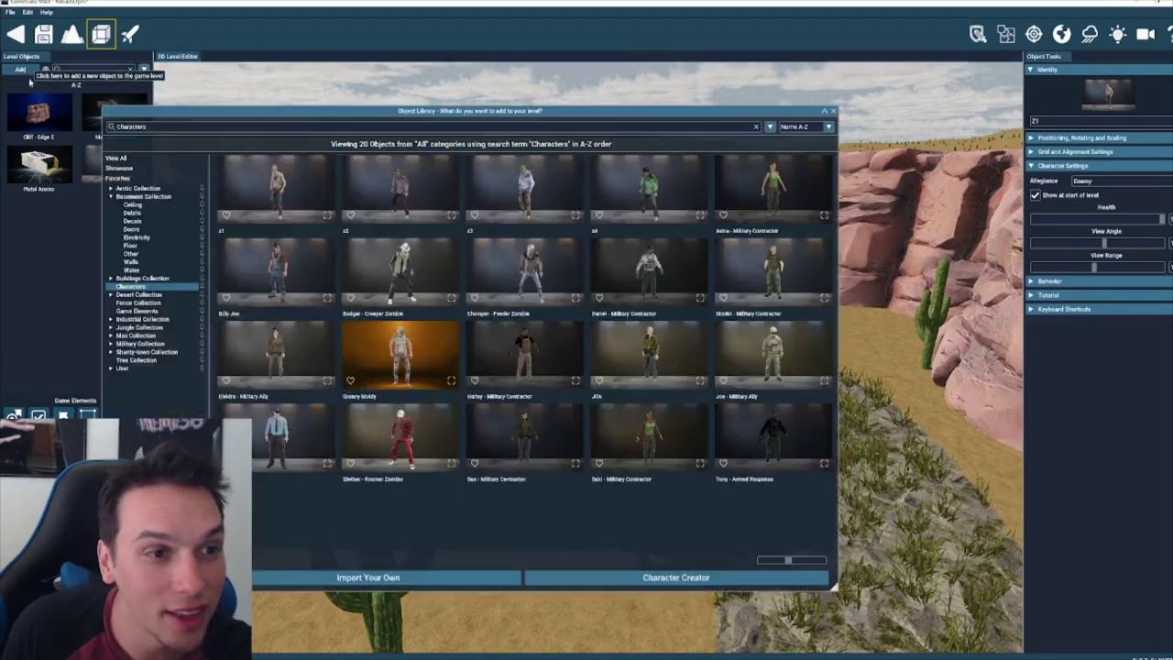
click(120, 303)
click(122, 295)
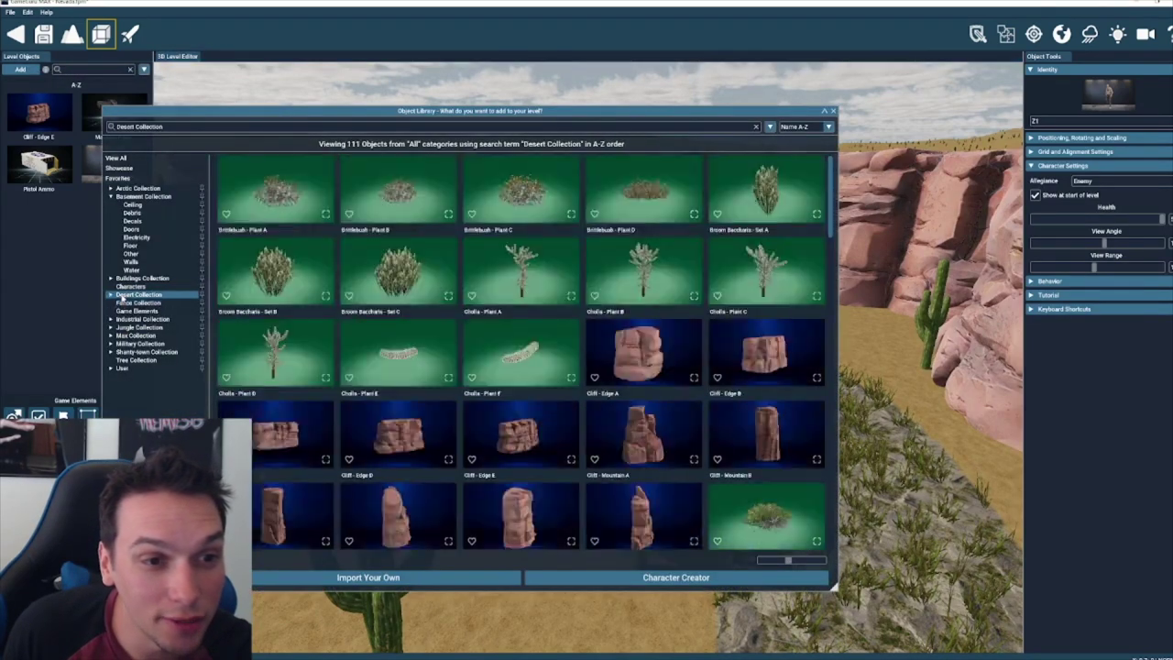
click(111, 295)
scroll(557, 330, down, 5)
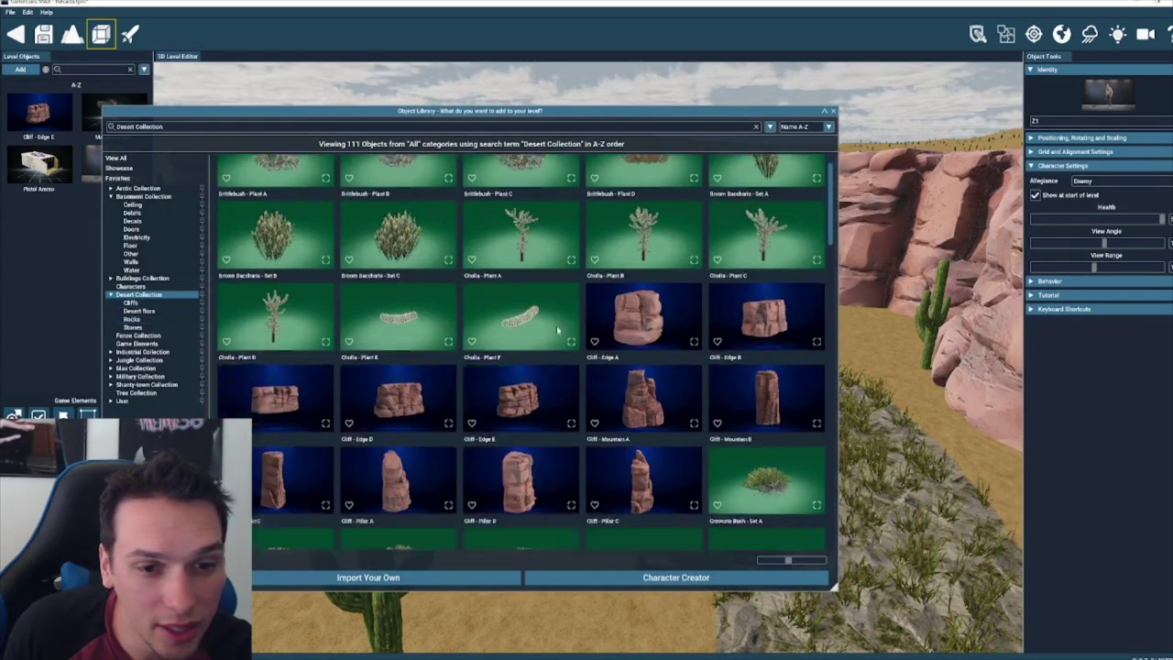
scroll(557, 330, down, 10)
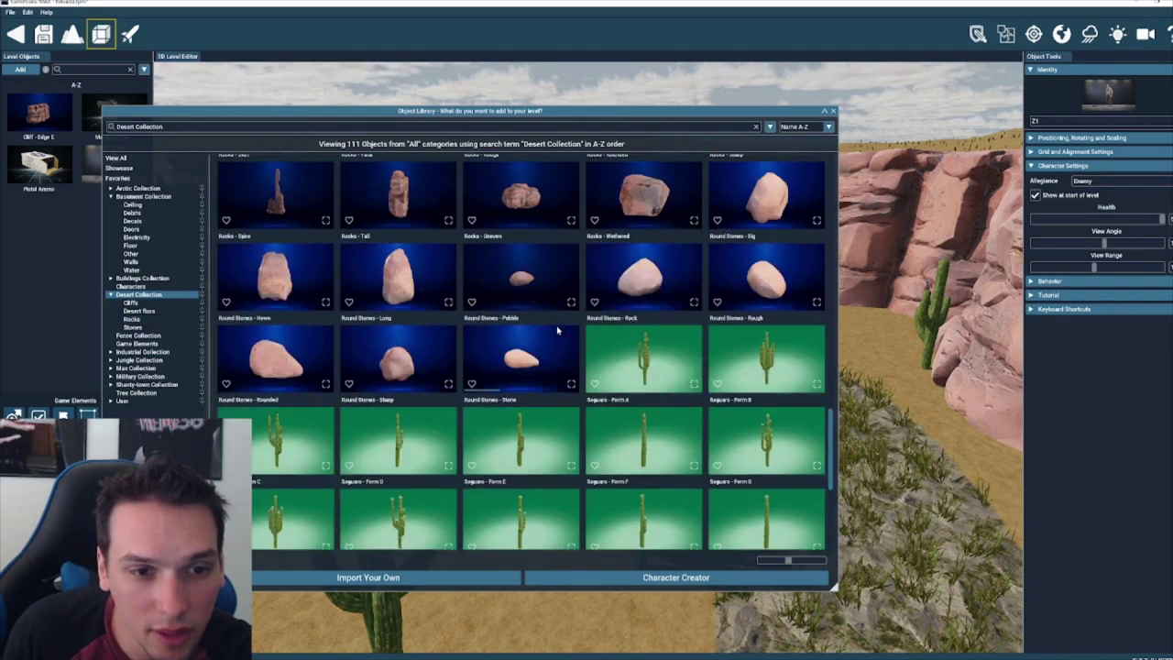
scroll(559, 348, up, 15)
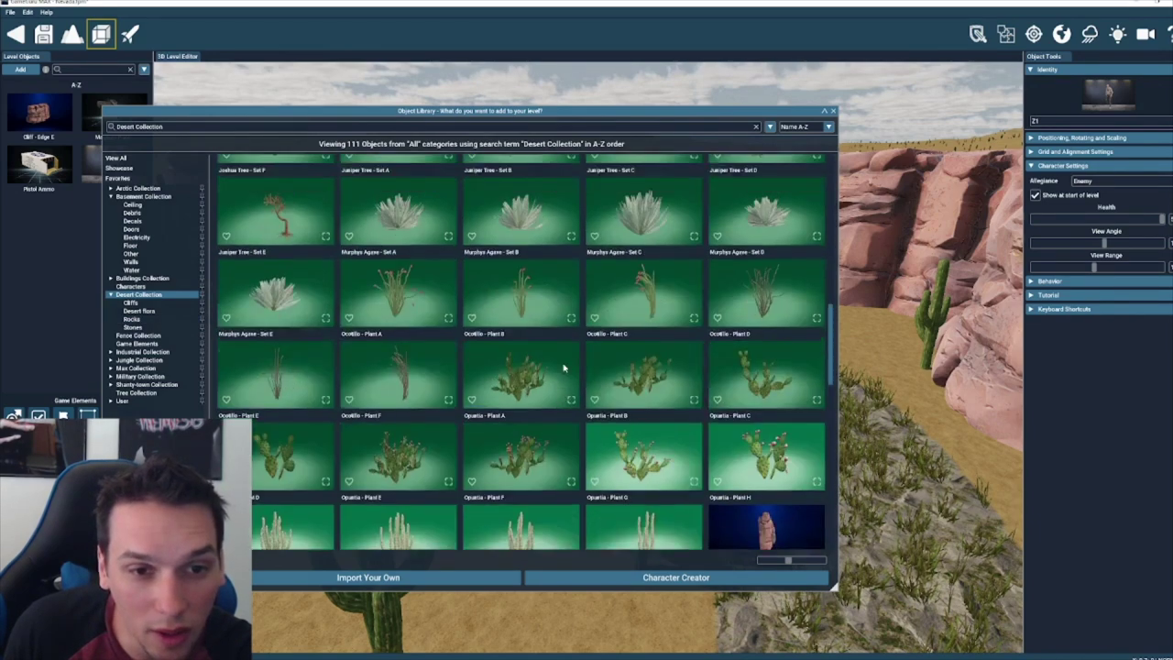
scroll(563, 368, up, 5)
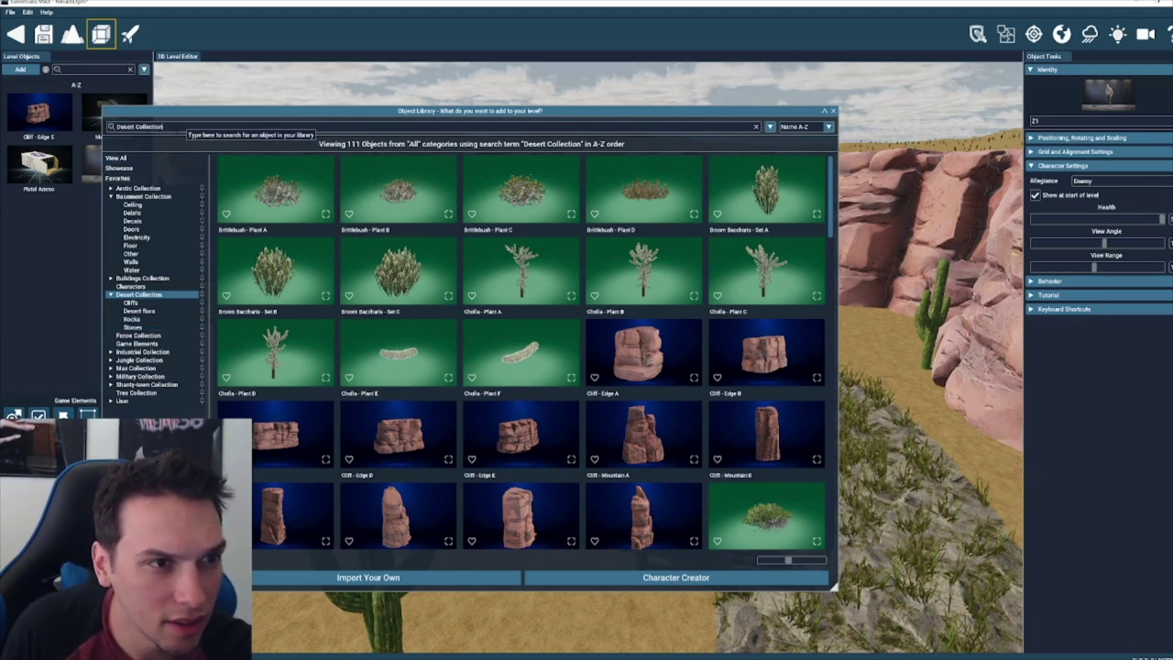
- Search the object library for "anim", place the fox on the sand beside the rock path, and show its behavior settings
drag(175, 125, 111, 125)
key(BackSpace)
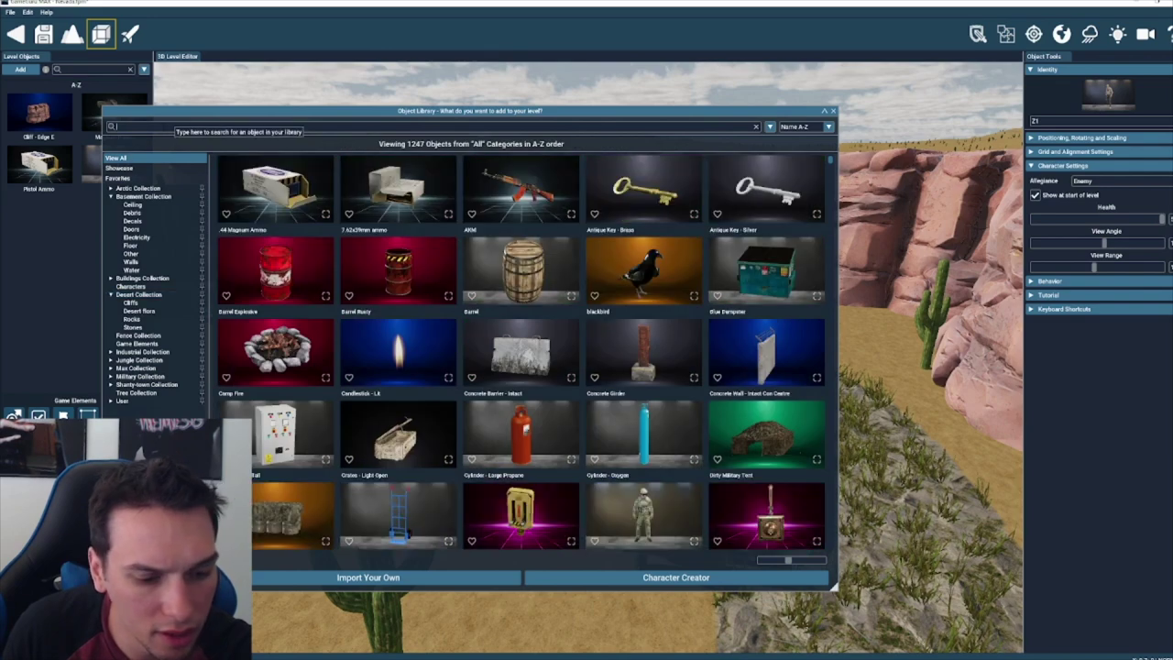
text(anim)
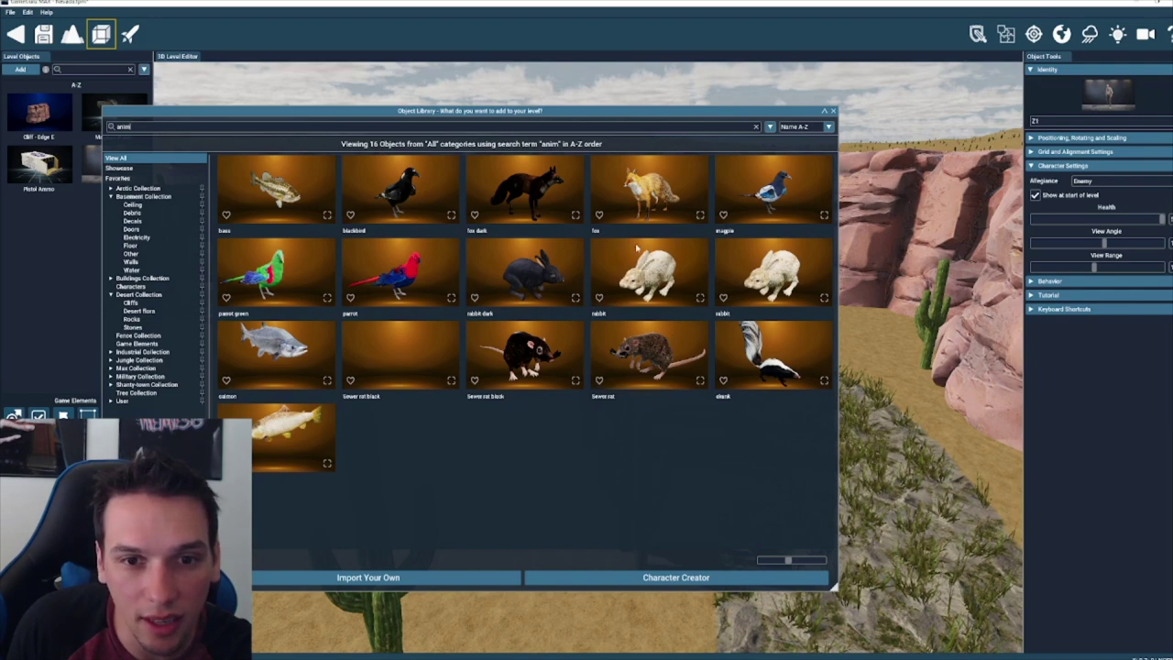
click(646, 192)
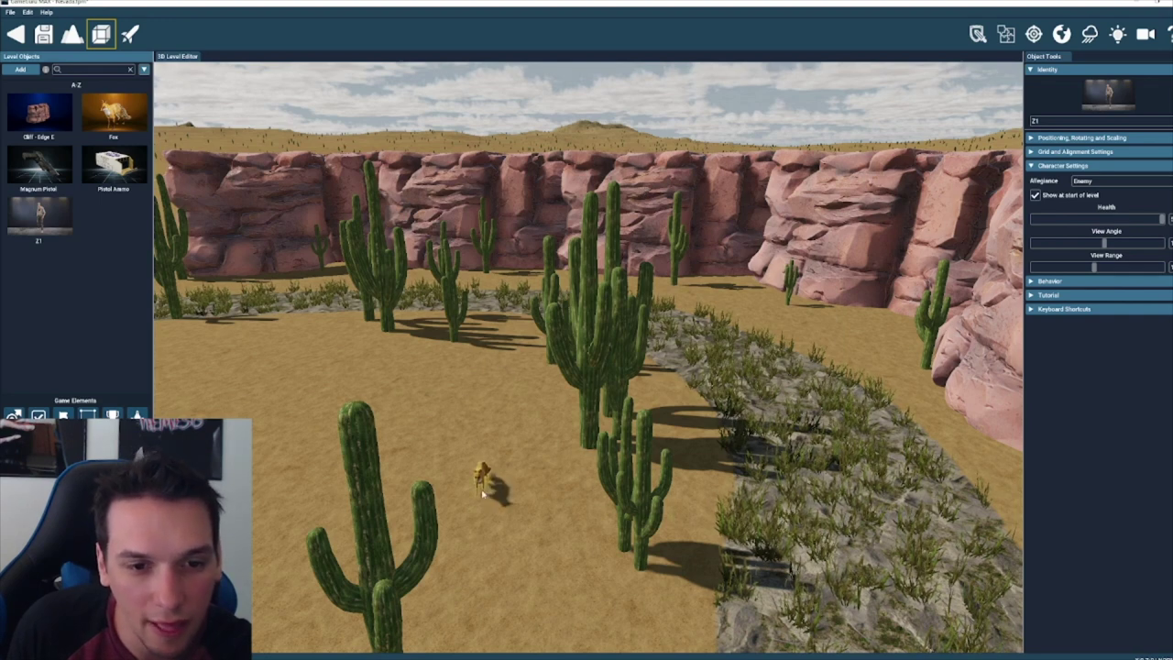
click(665, 616)
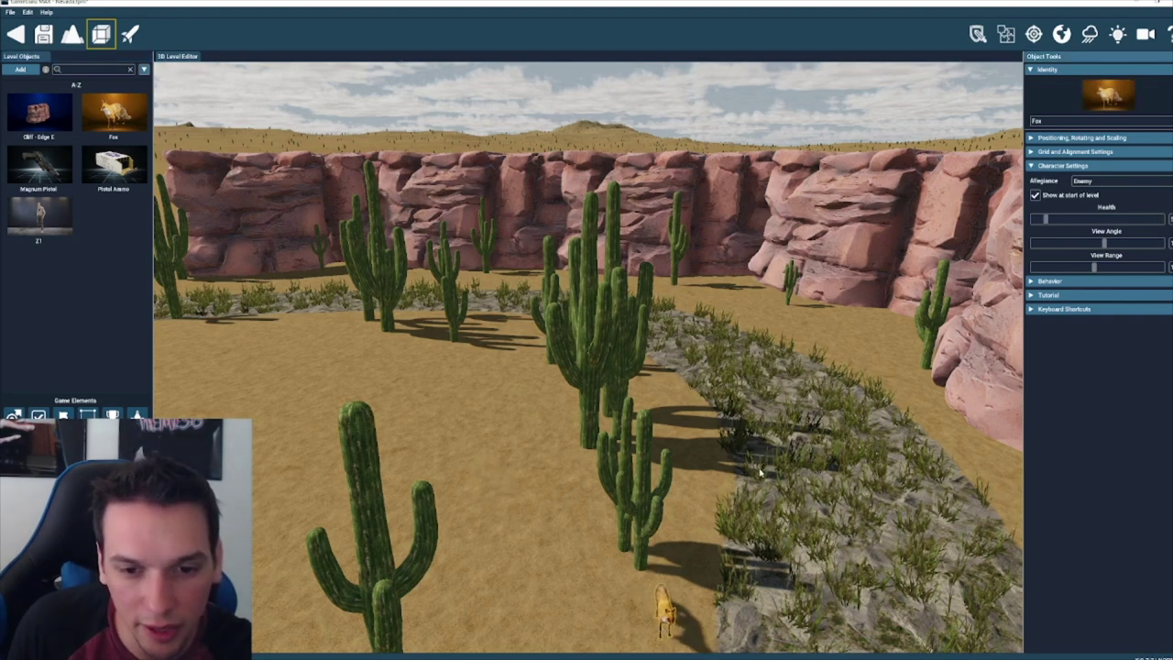
click(1045, 281)
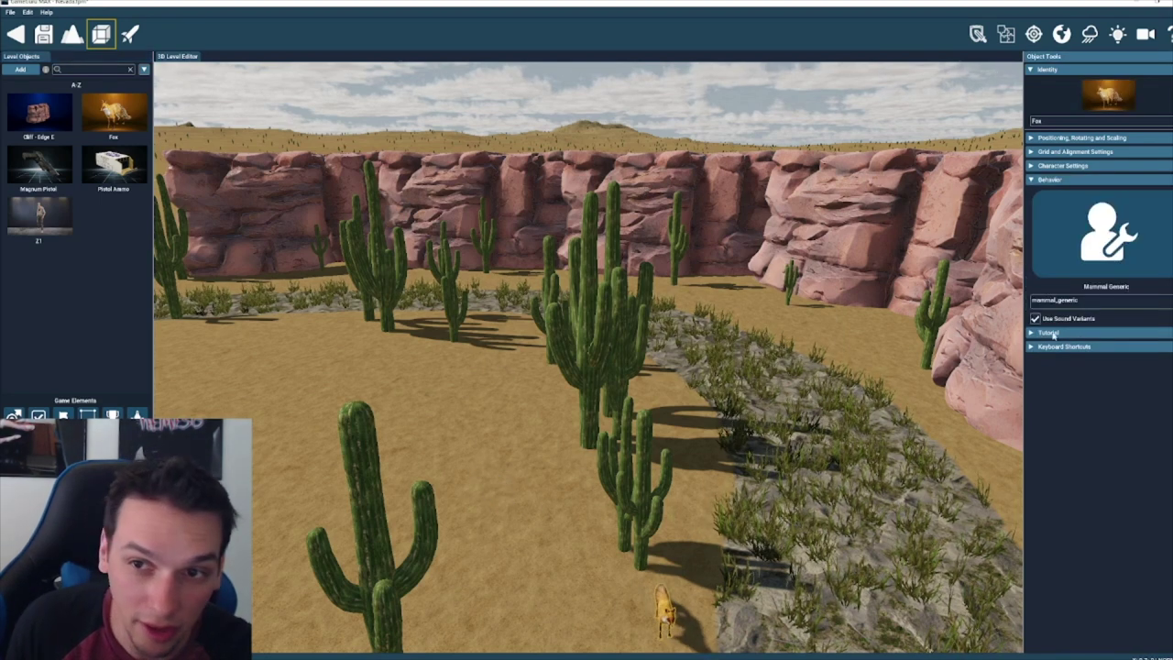
- Add Astra - Military Contractor from the Characters category and place her on the sand beside the rock path near the zombie
right_drag(697, 357, 697, 449)
key(w)
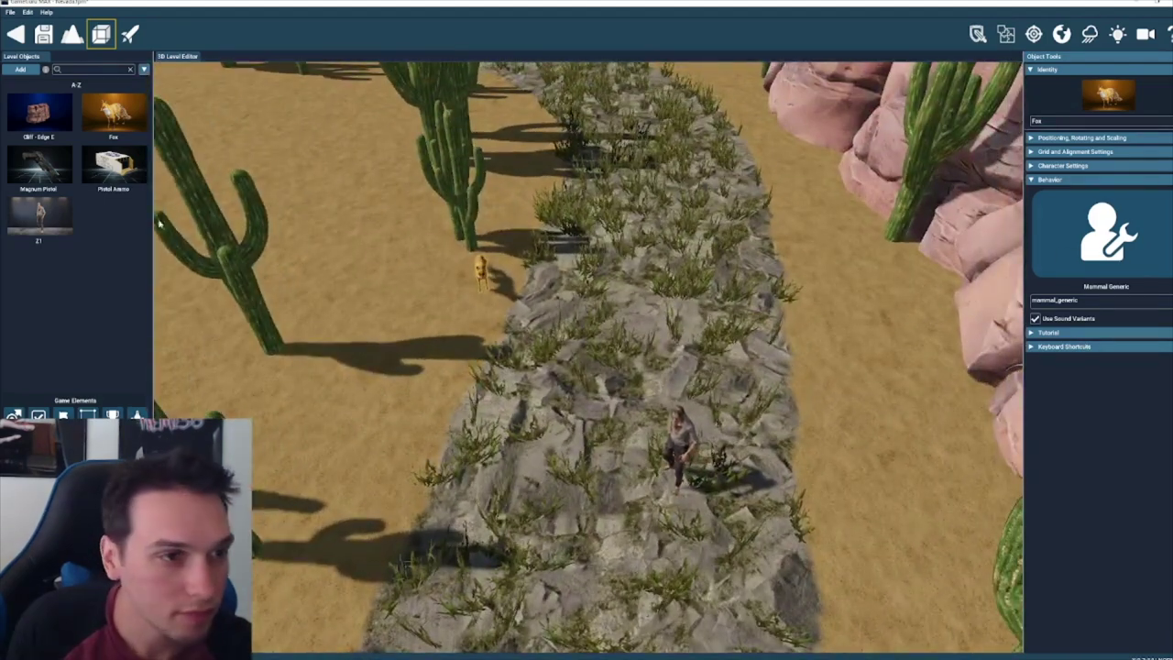
click(20, 69)
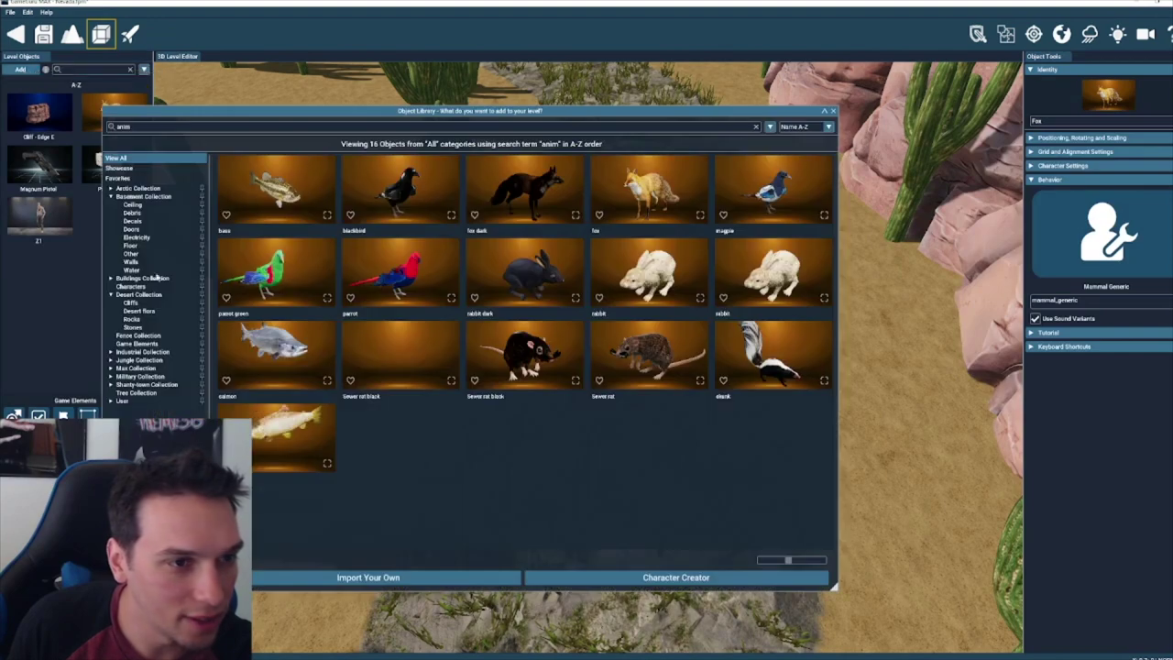
click(134, 286)
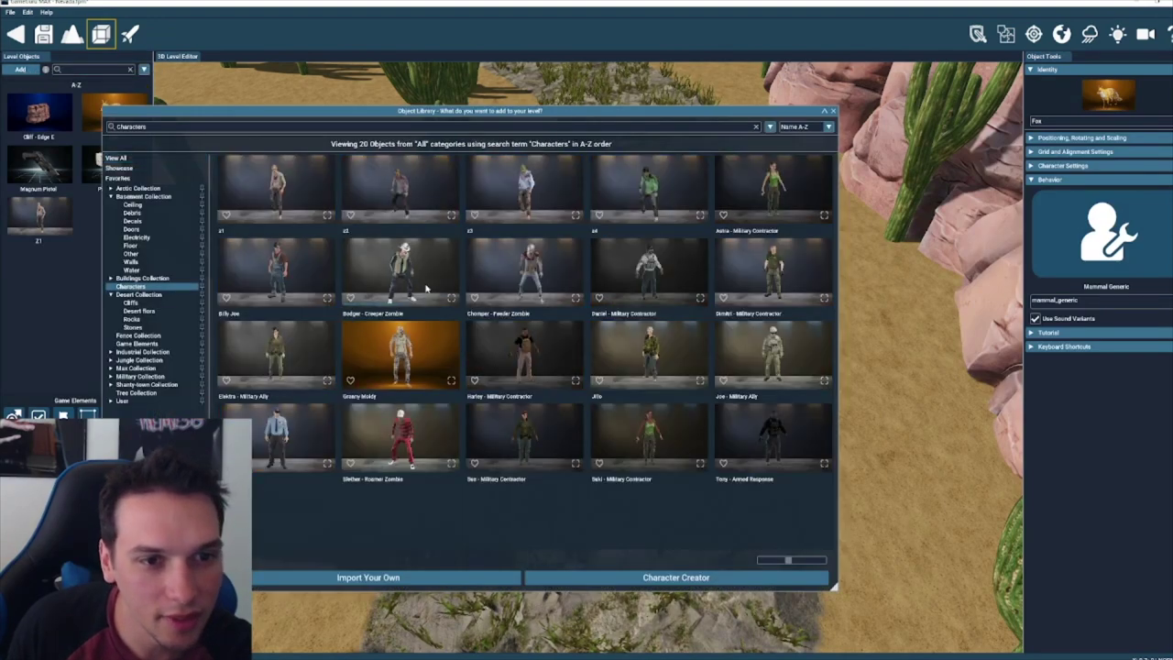
click(760, 204)
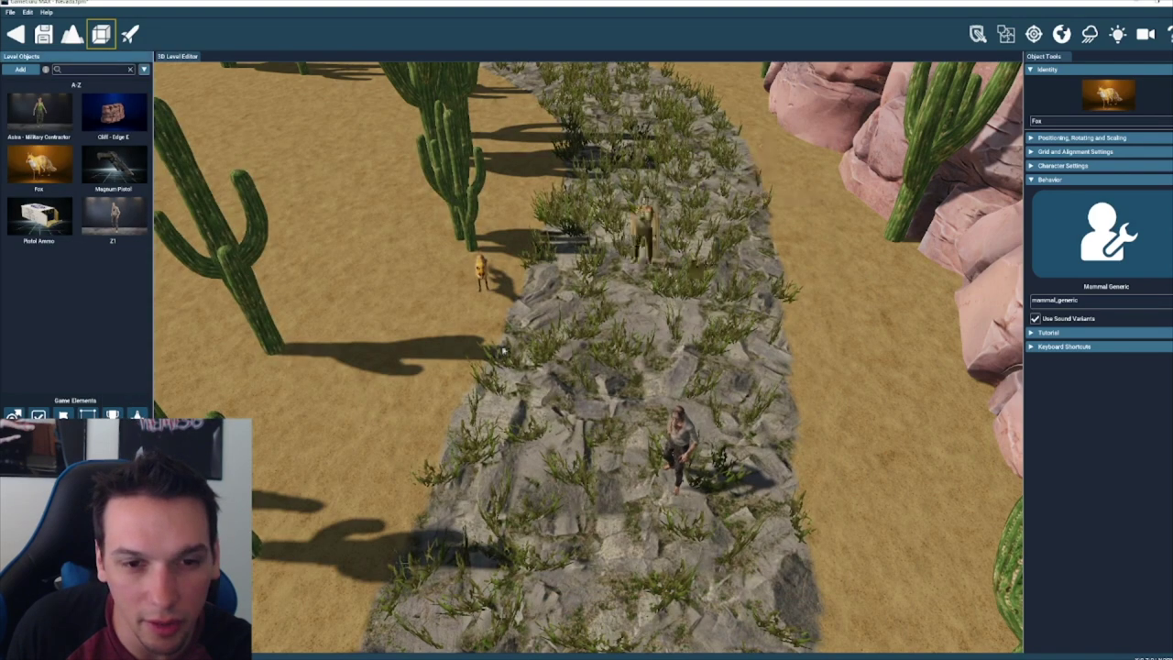
click(362, 502)
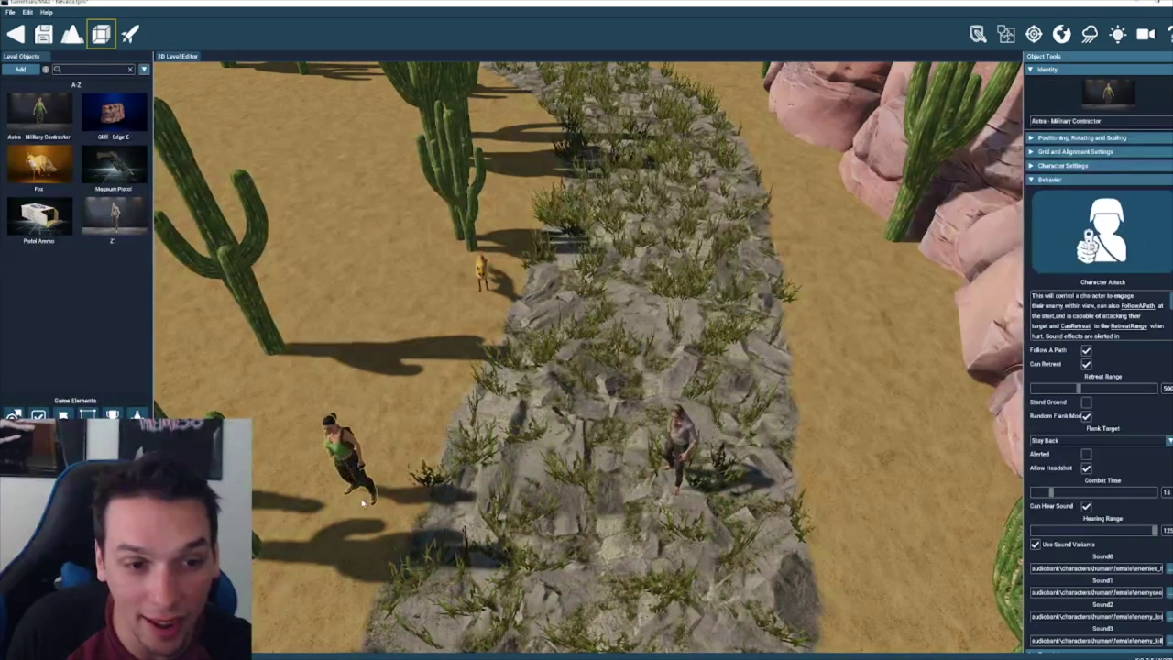
- Set the military contractor's allegiance to Ally and her weapon to Tactical Pump Shotgun
click(1060, 166)
click(1100, 181)
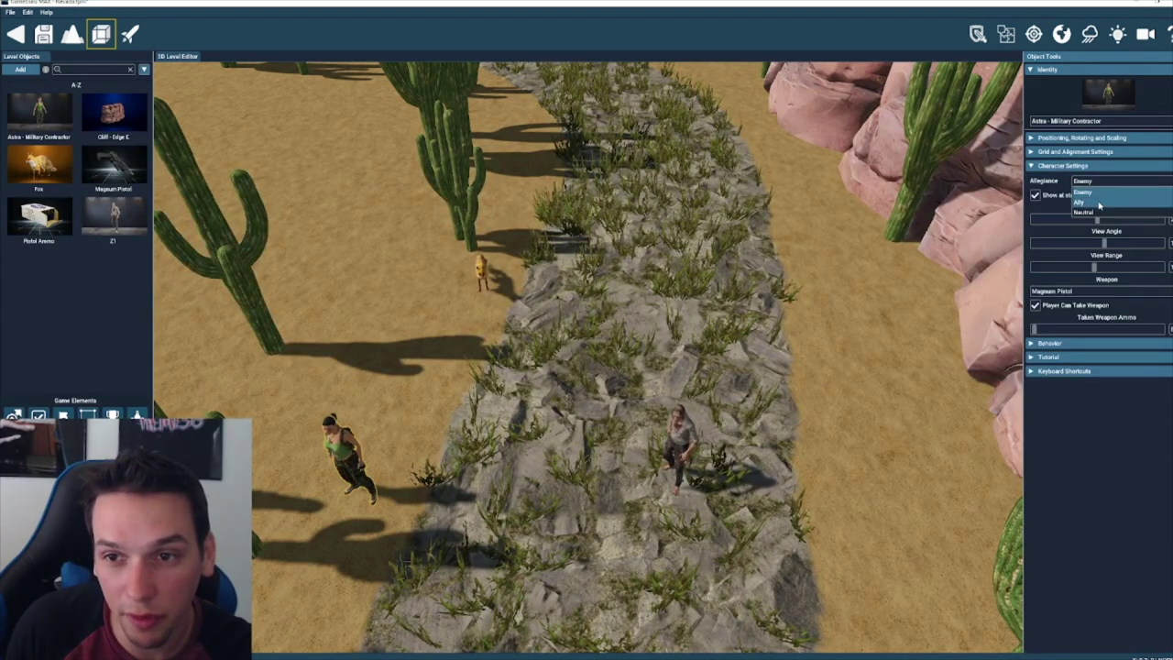
click(1099, 204)
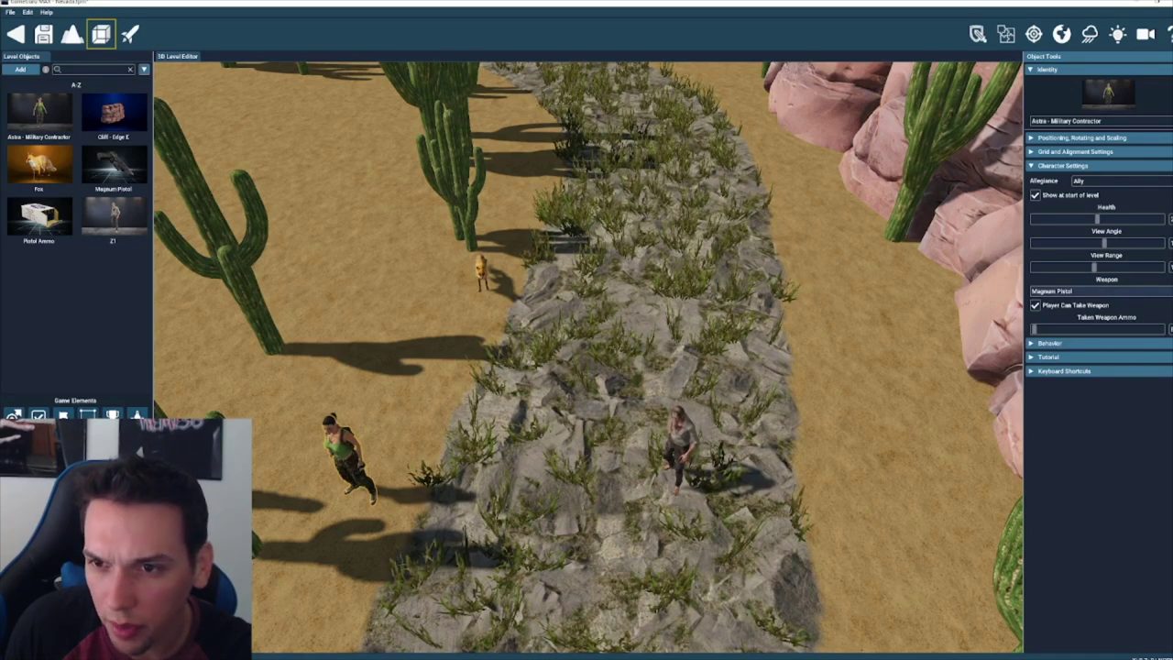
click(1058, 292)
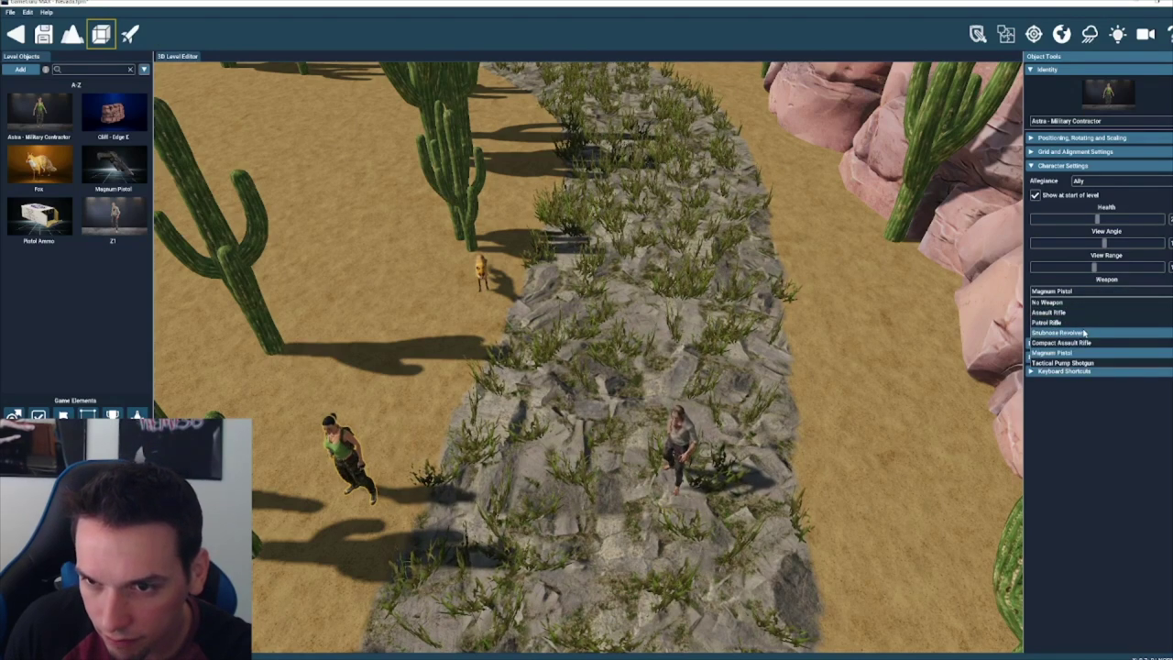
click(1081, 362)
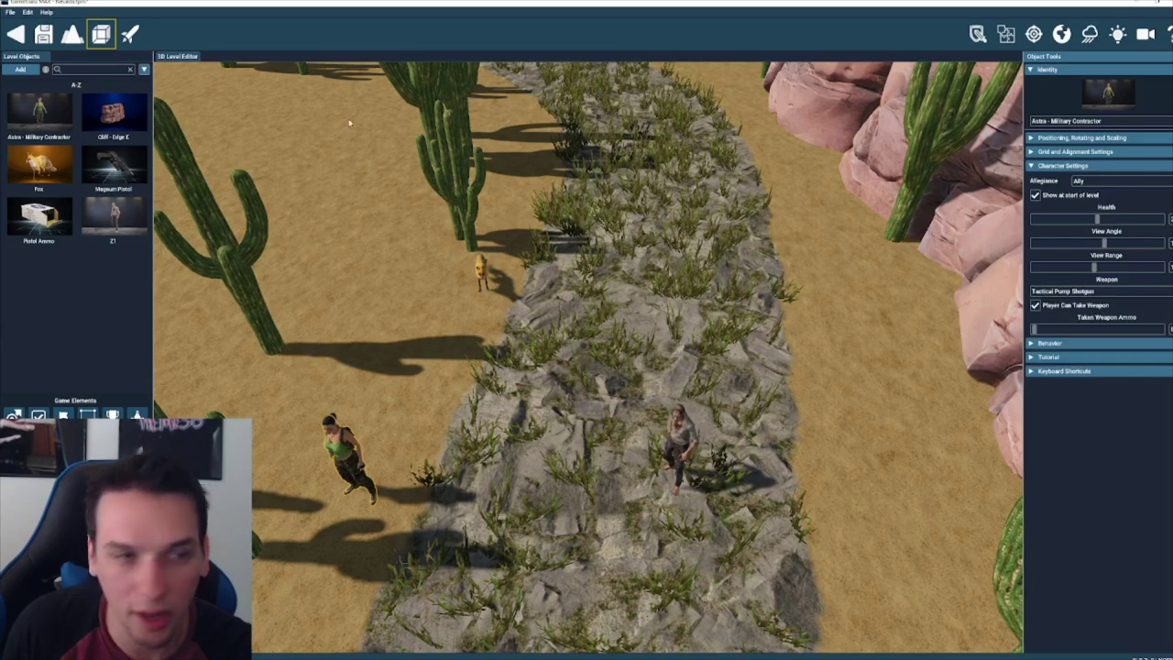
- Playtest the level with the fox and armed ally added, walk among the cacti, and return to the editor
click(131, 35)
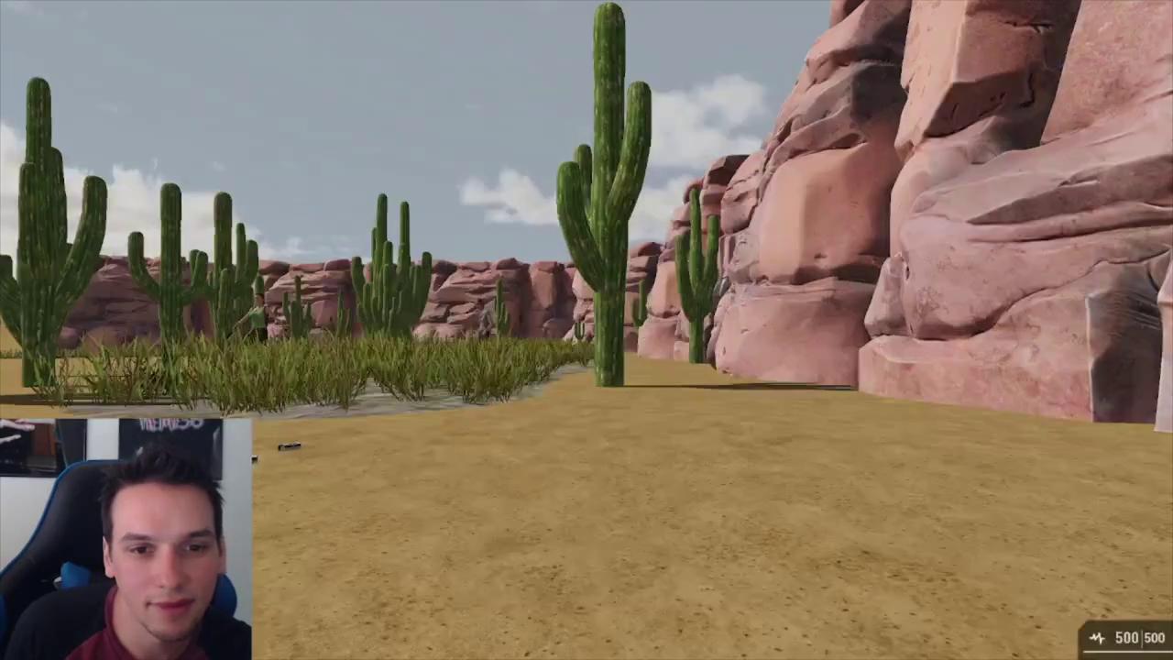
key(w)
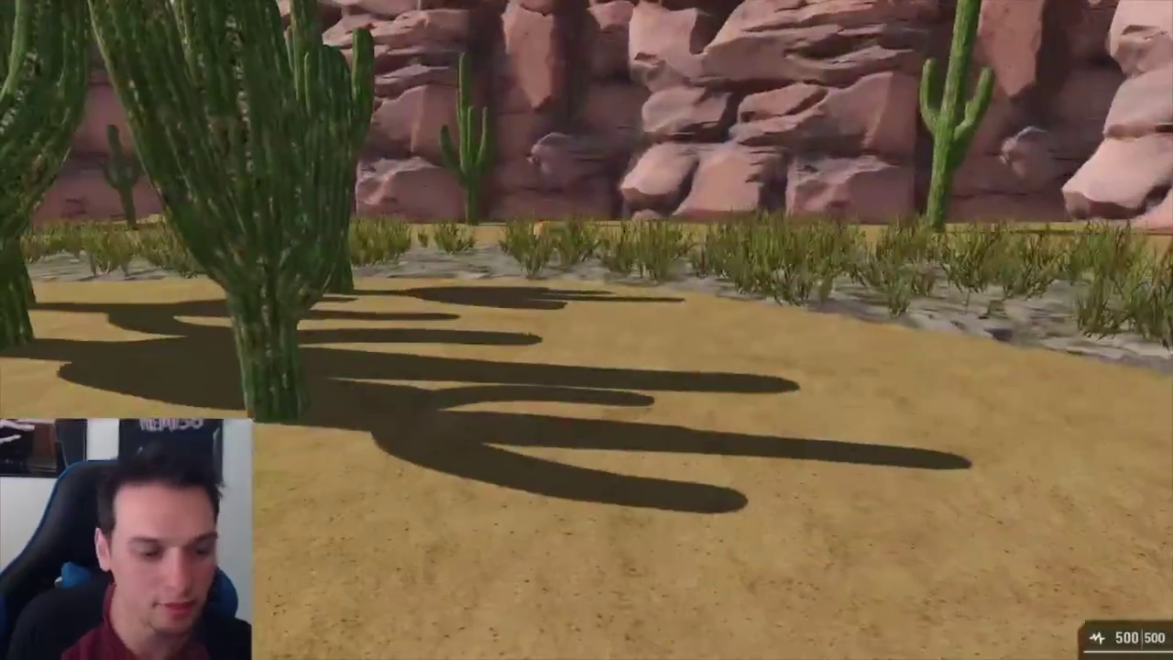
key(Escape)
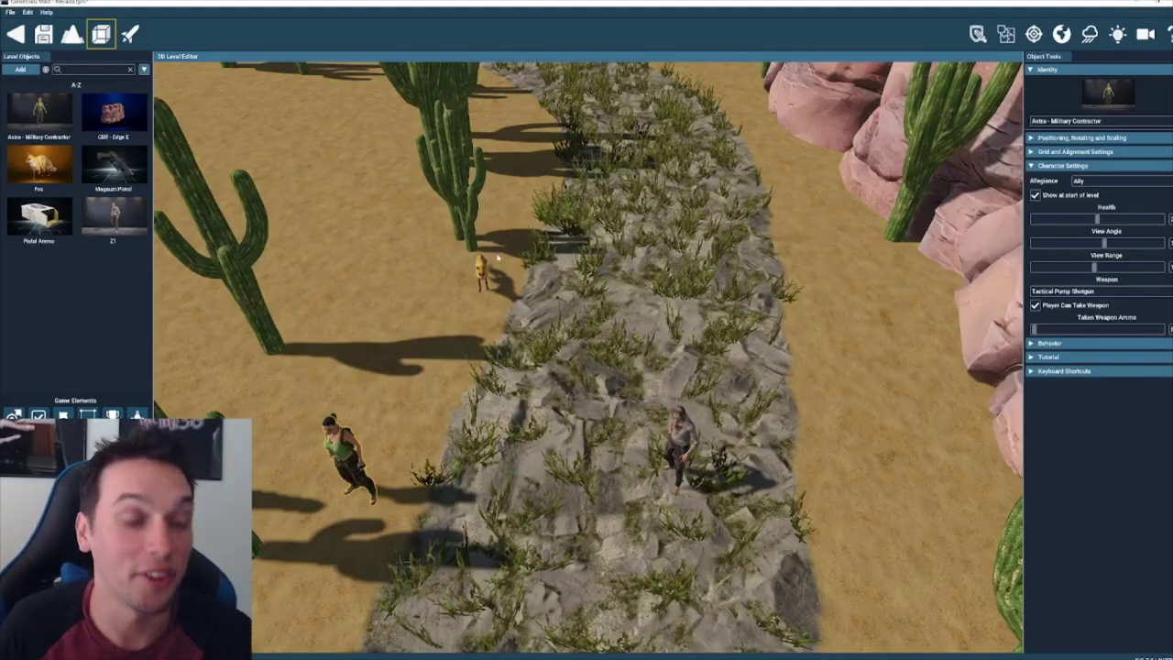
- Add Camp Fire from the Max Collection category and place it on the sand near the start of the rock path
right_drag(498, 258, 440, 178)
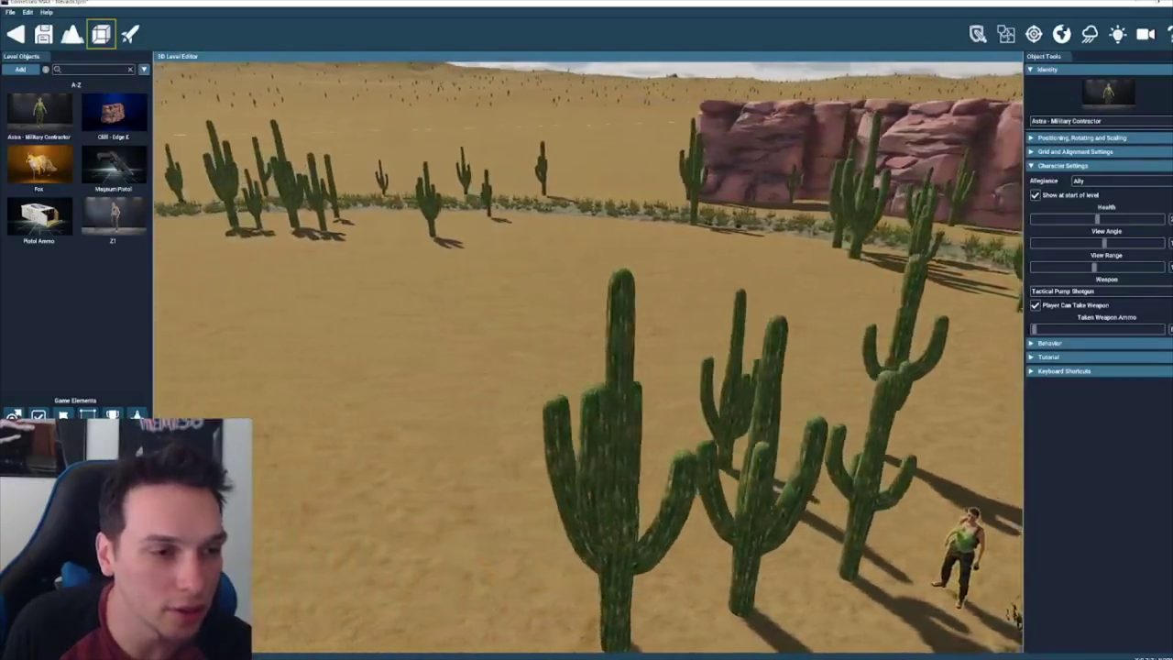
key(a)
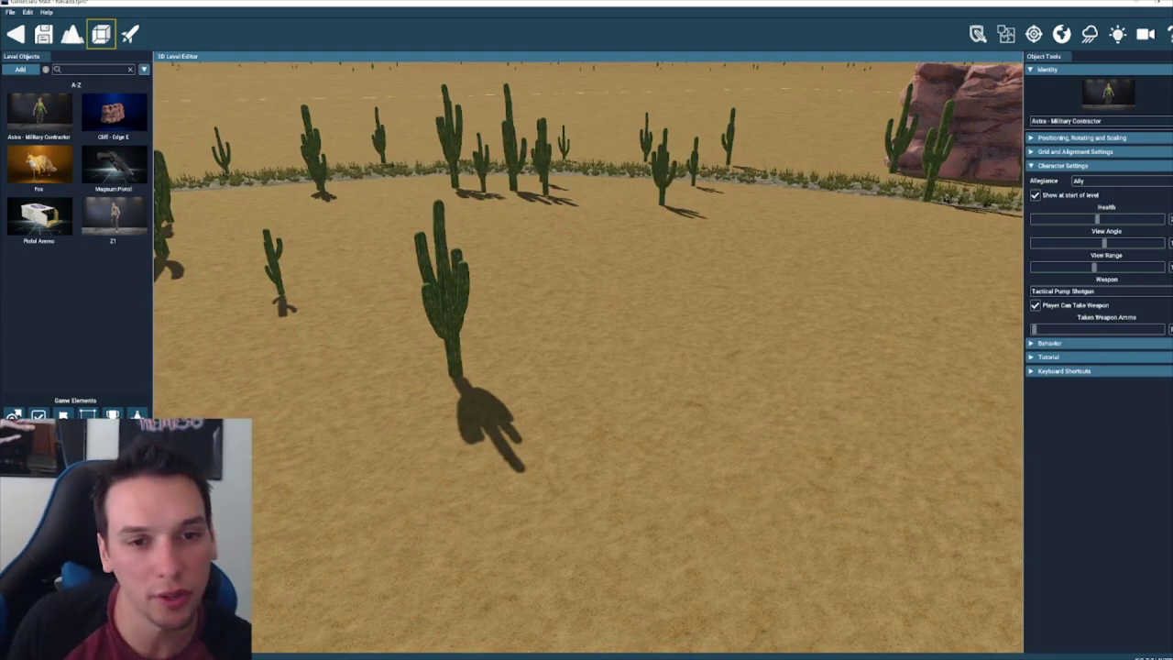
key(w)
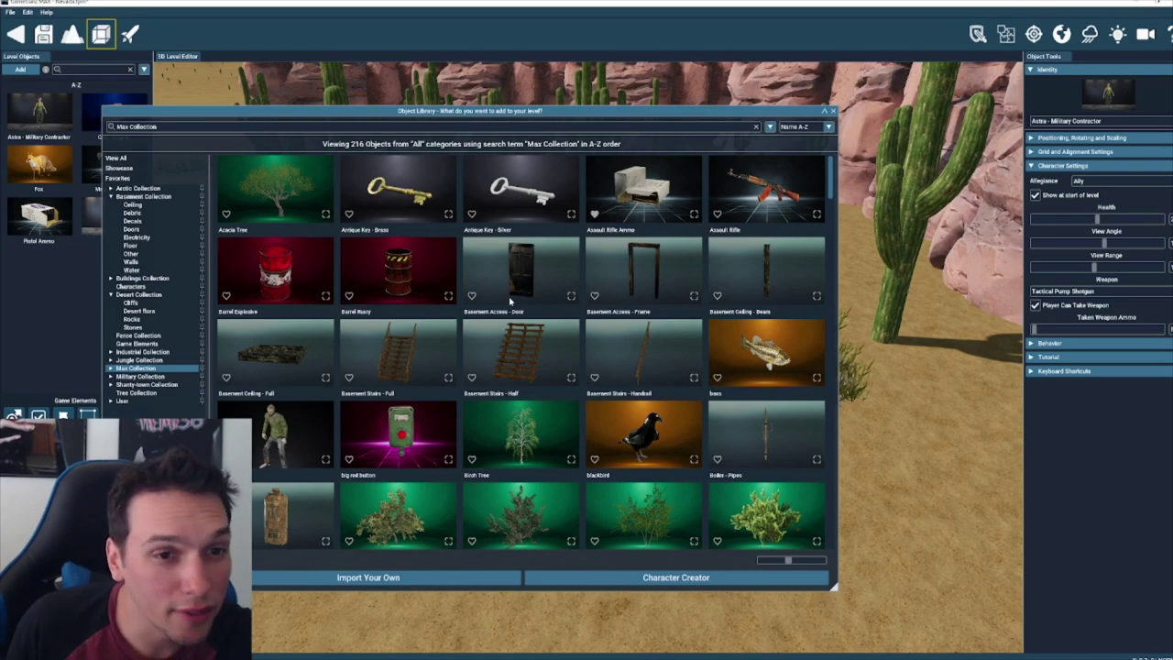
scroll(511, 300, down, 3)
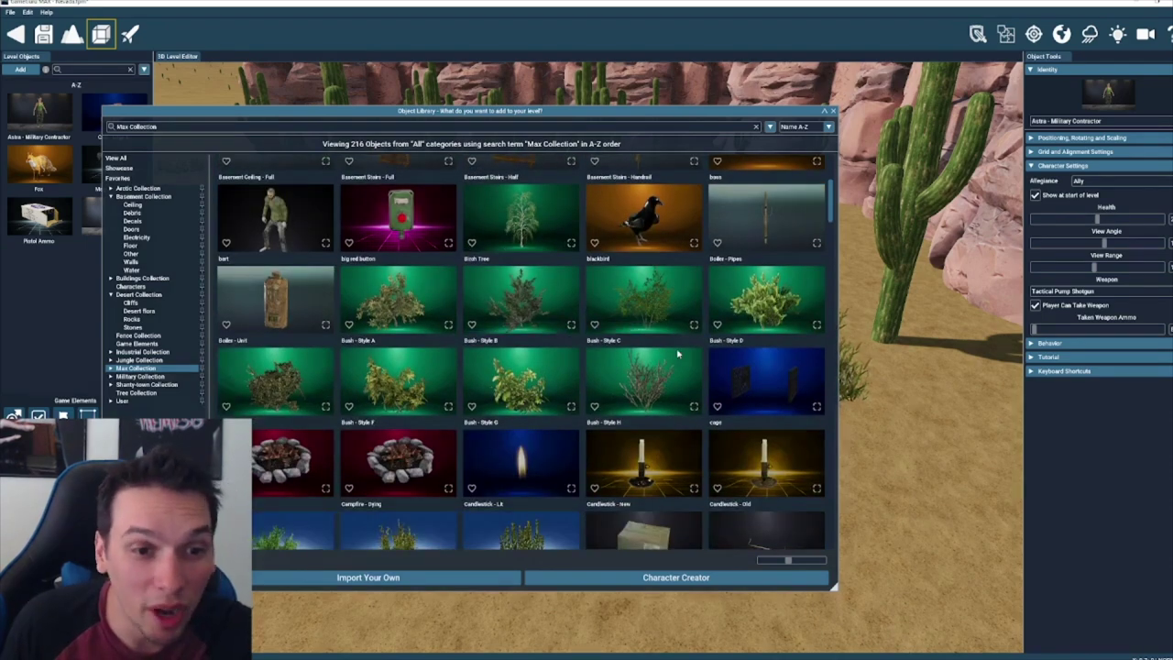
scroll(421, 330, down, 2)
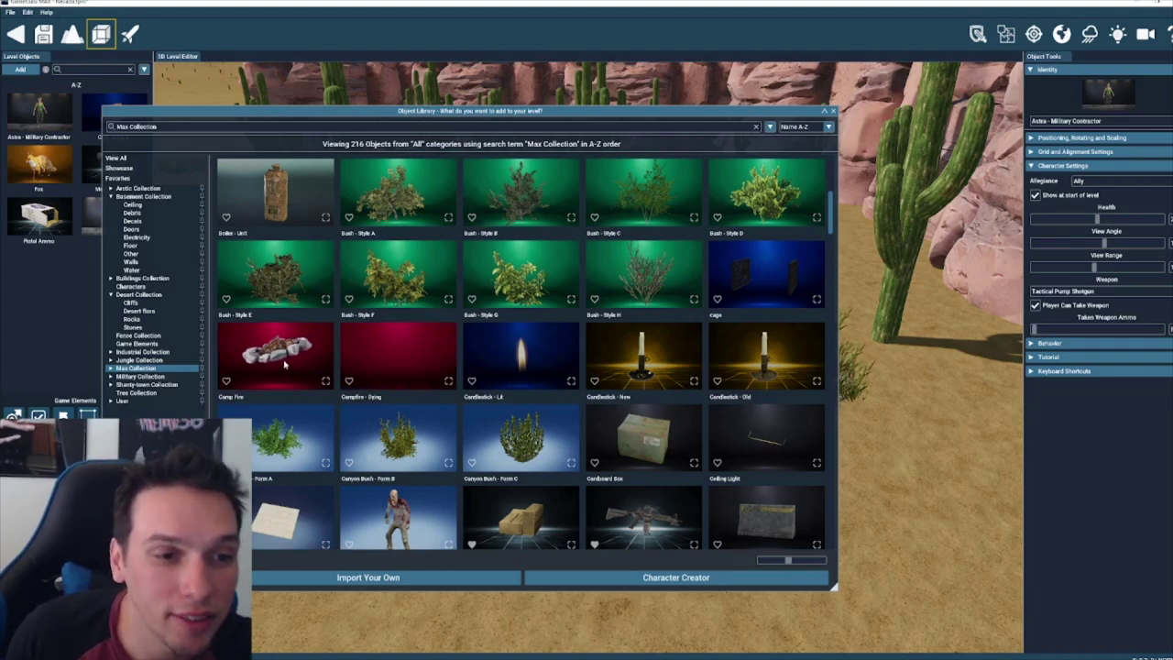
click(284, 363)
click(425, 462)
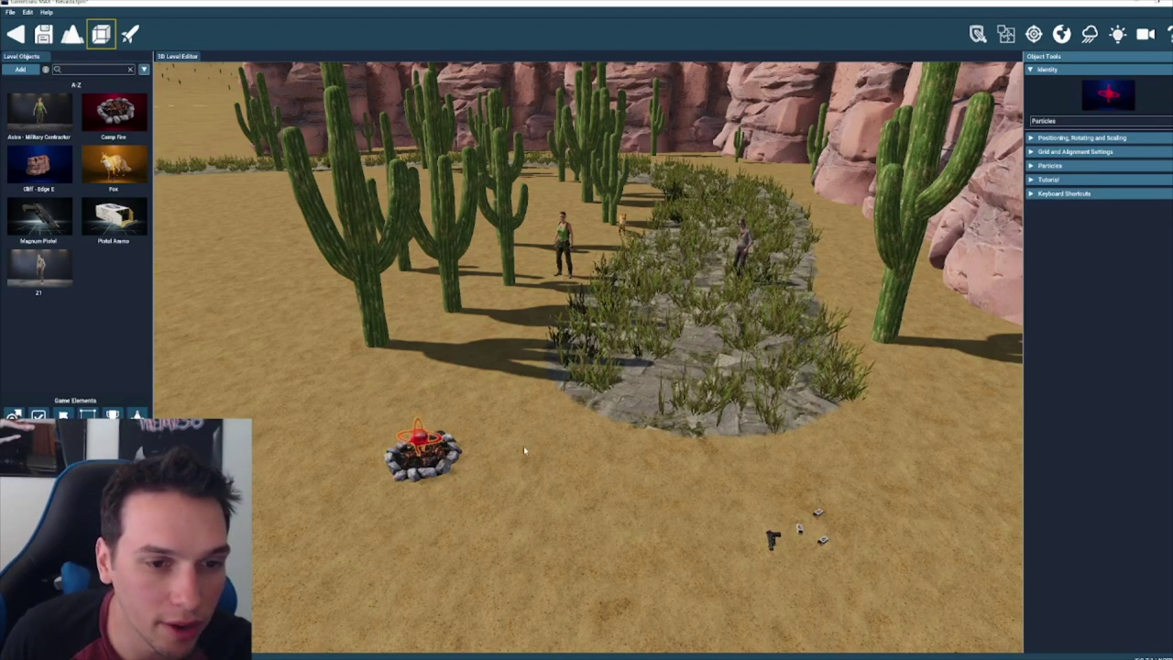
- Show the campfire's particle settings and select the small flame effect as its particle
click(1044, 166)
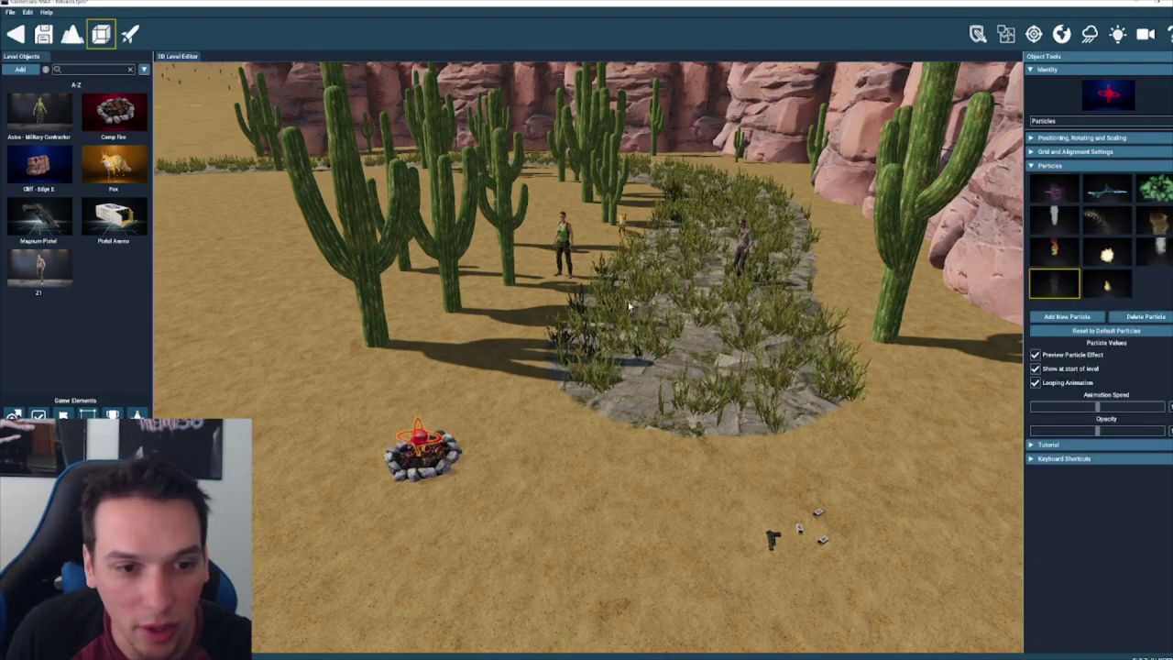
right_drag(628, 306, 581, 287)
key(w)
key(s)
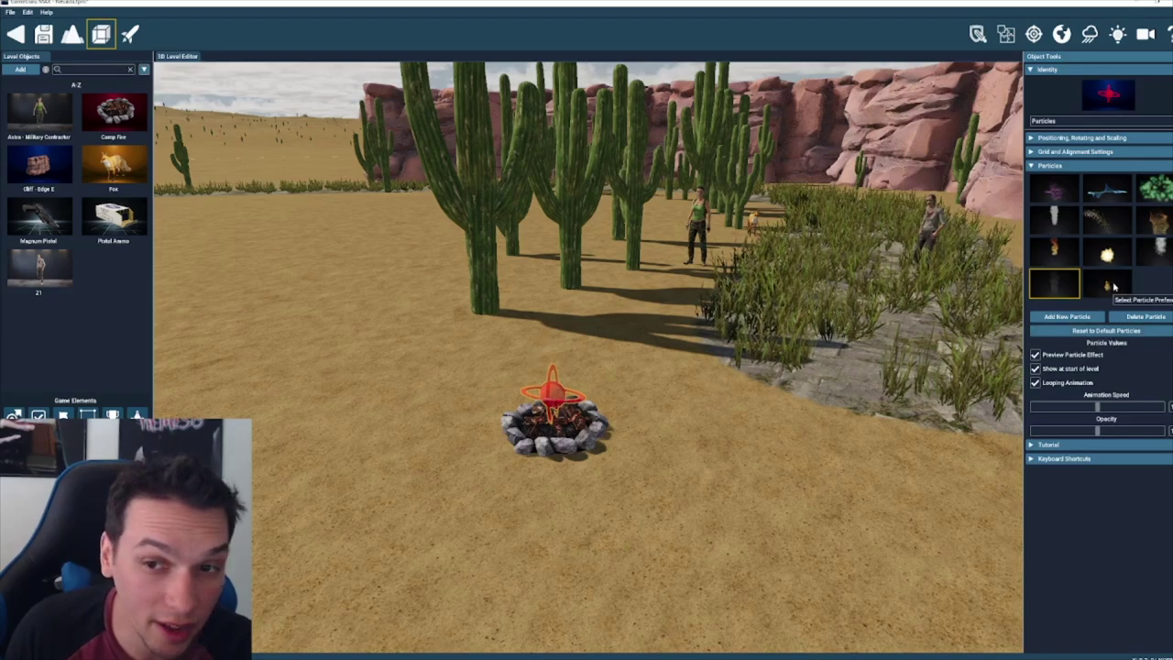
key(w)
key(d)
right_drag(755, 416, 645, 456)
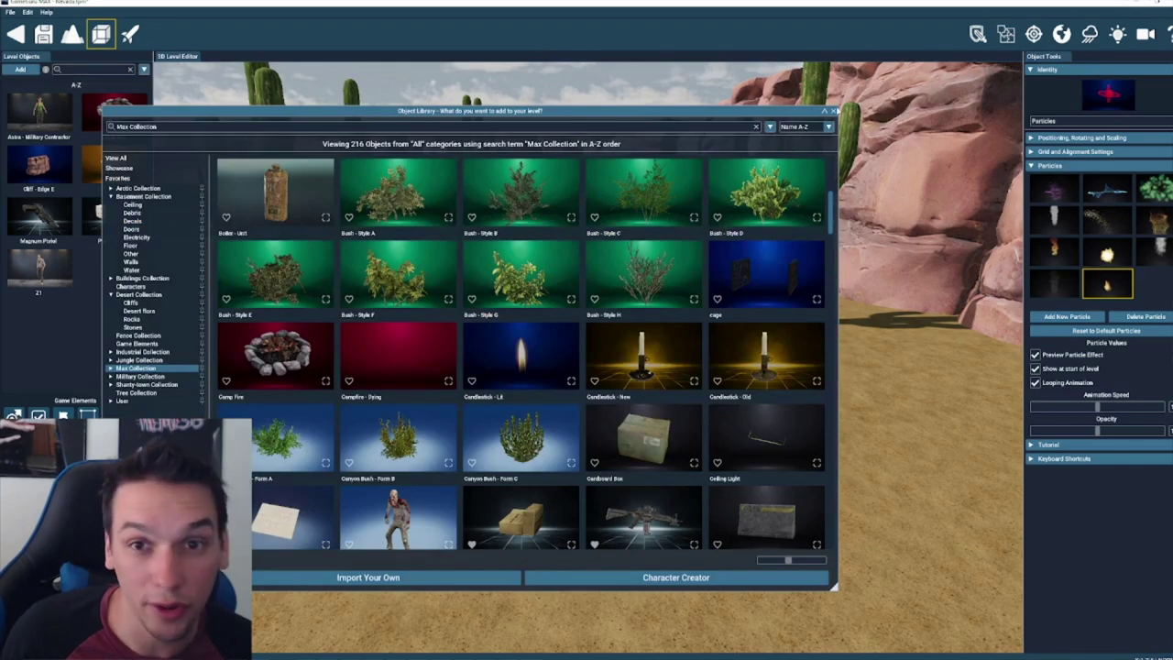
- Open the Character Creator and examine the available character types
click(833, 112)
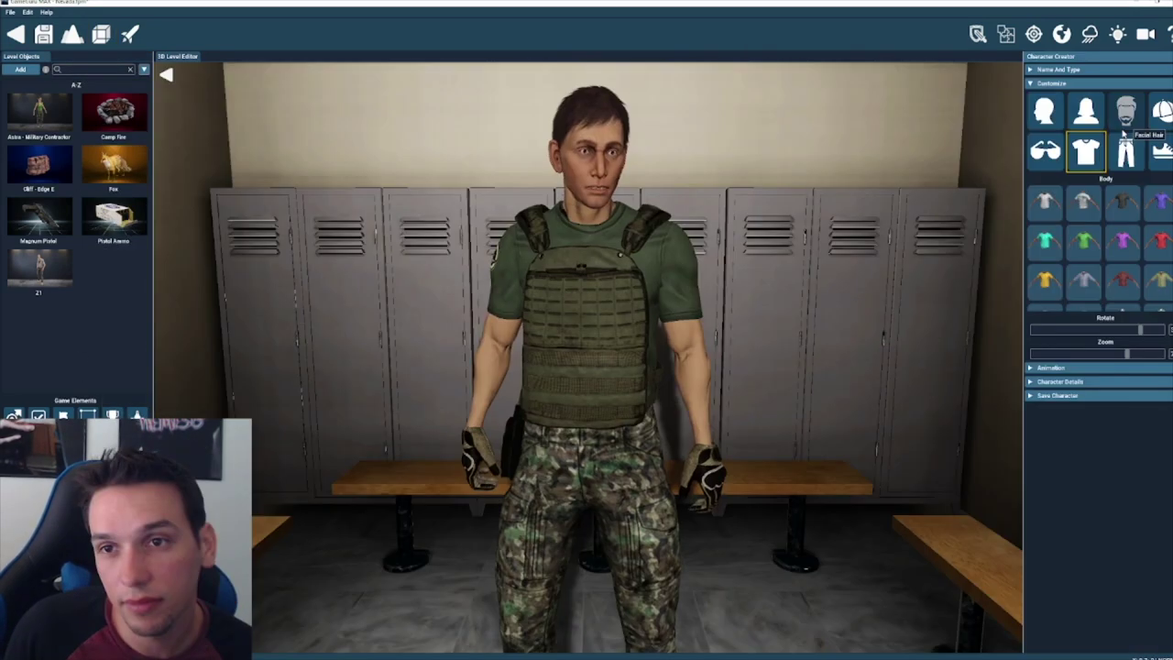
click(1030, 70)
click(1108, 103)
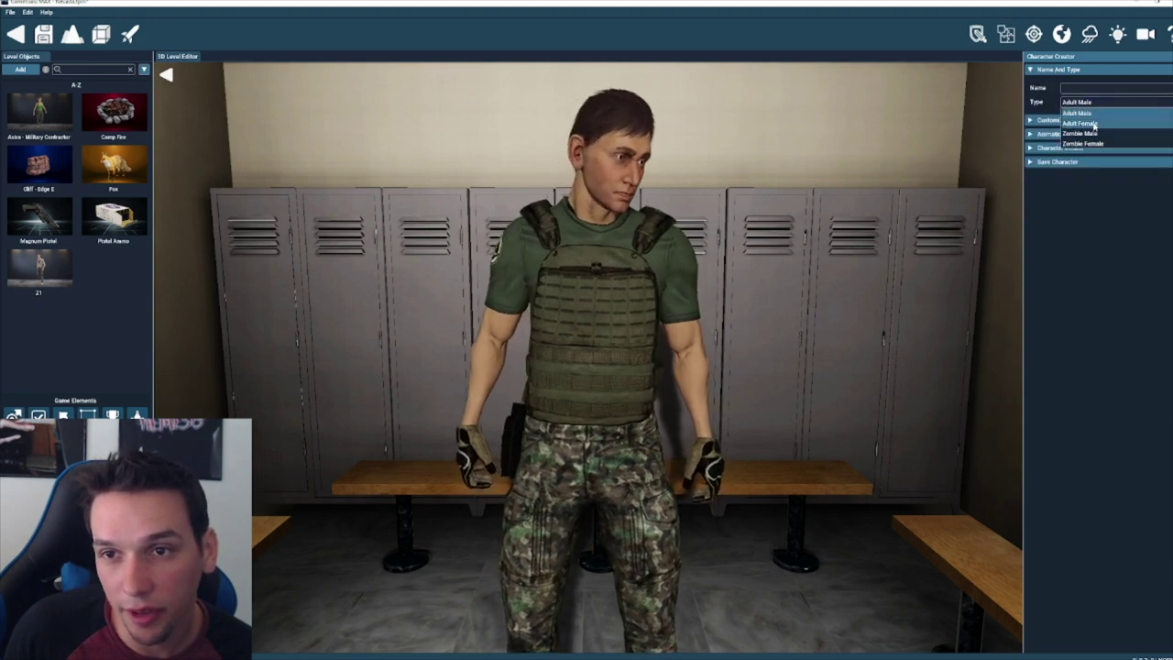
click(1040, 119)
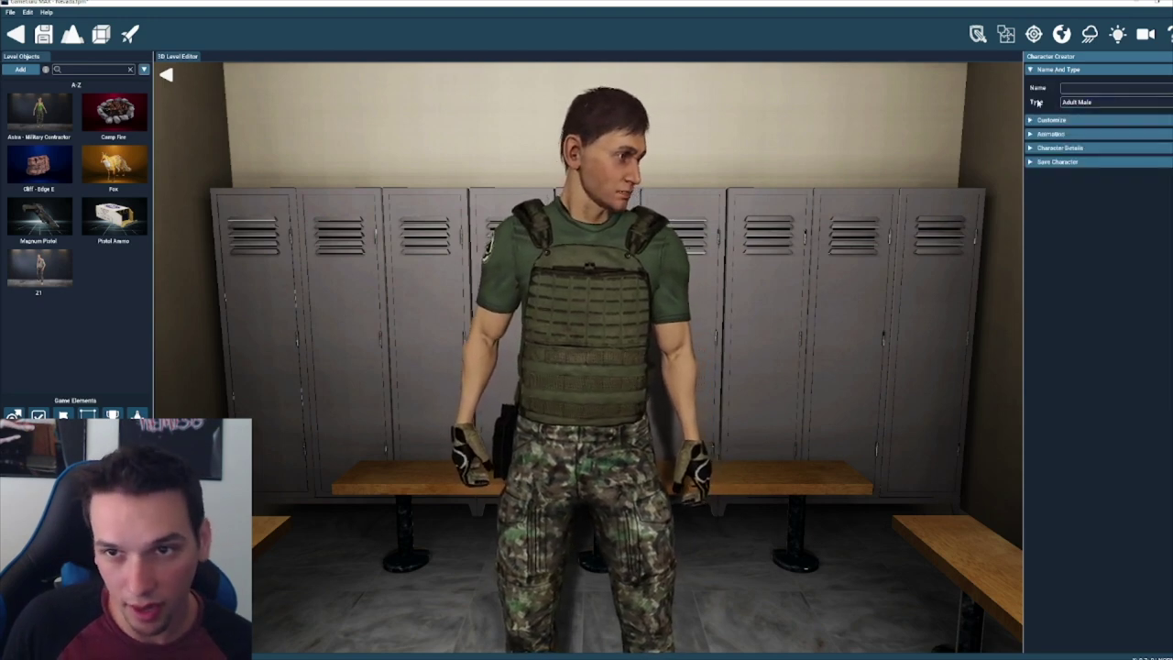
- Give the male character the Skull head, slicked-back reddish hair and the futuristic armoured body with teal lights
click(1039, 119)
click(1041, 112)
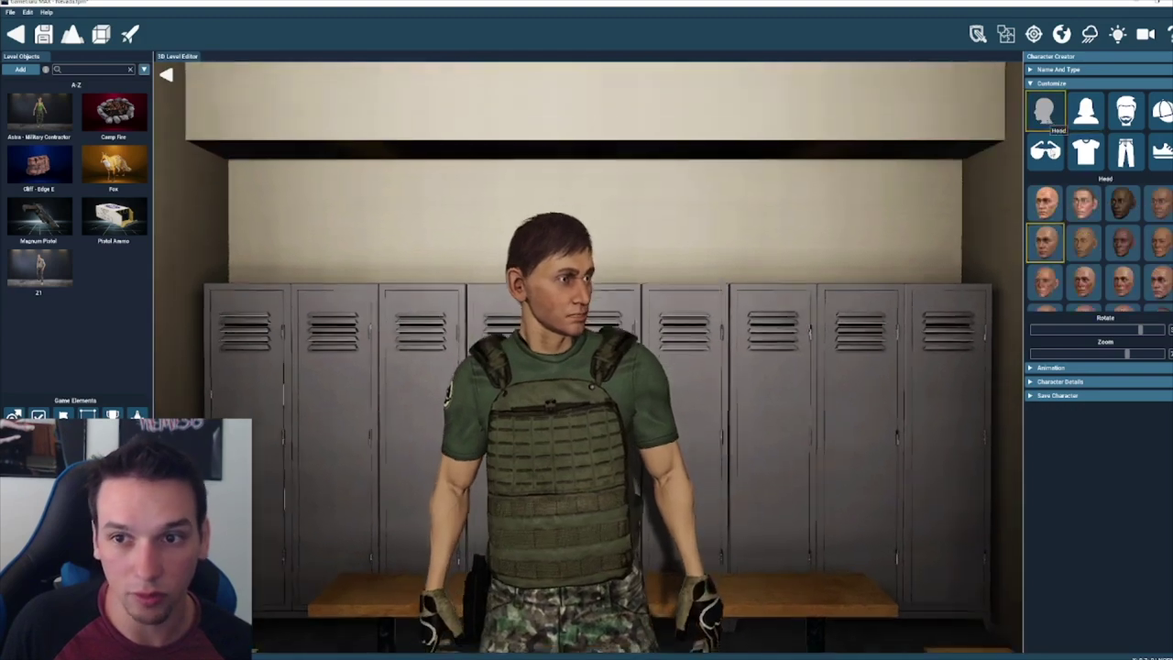
mouse_move(1052, 212)
click(1048, 291)
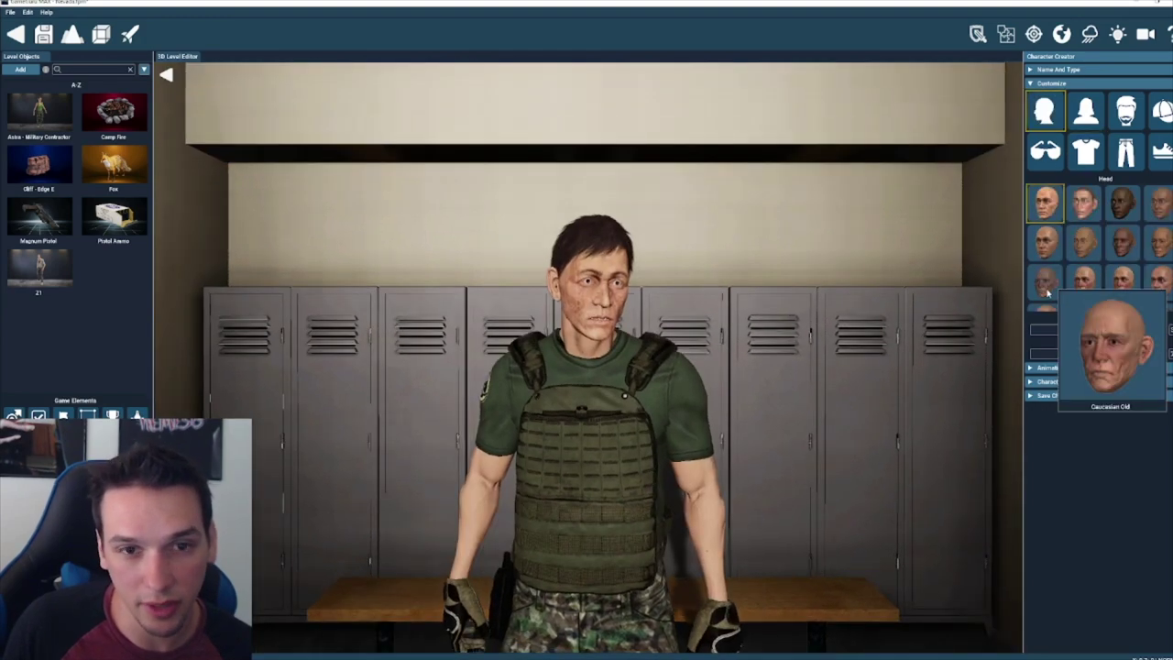
scroll(1057, 285, down, 2)
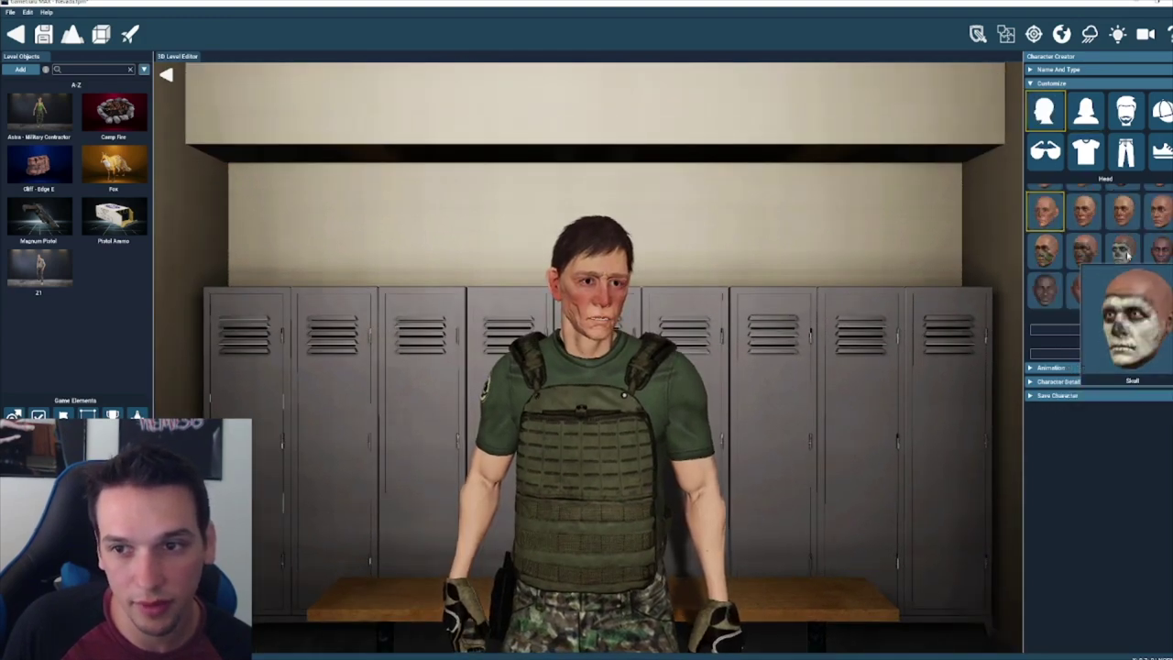
click(1085, 112)
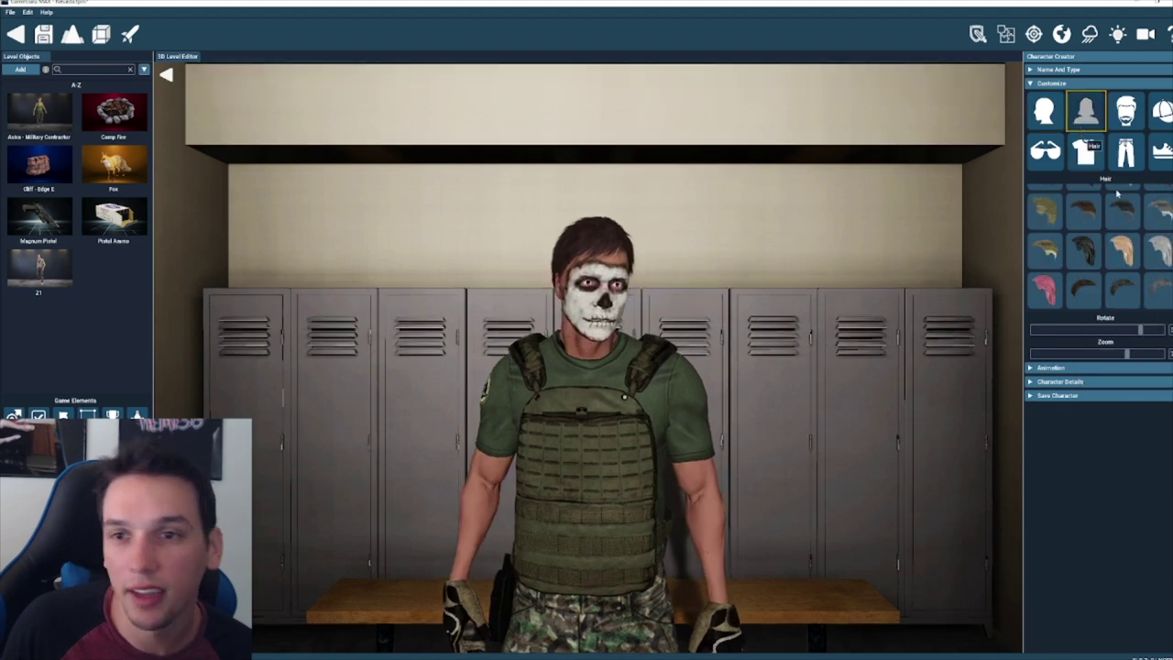
mouse_move(1128, 249)
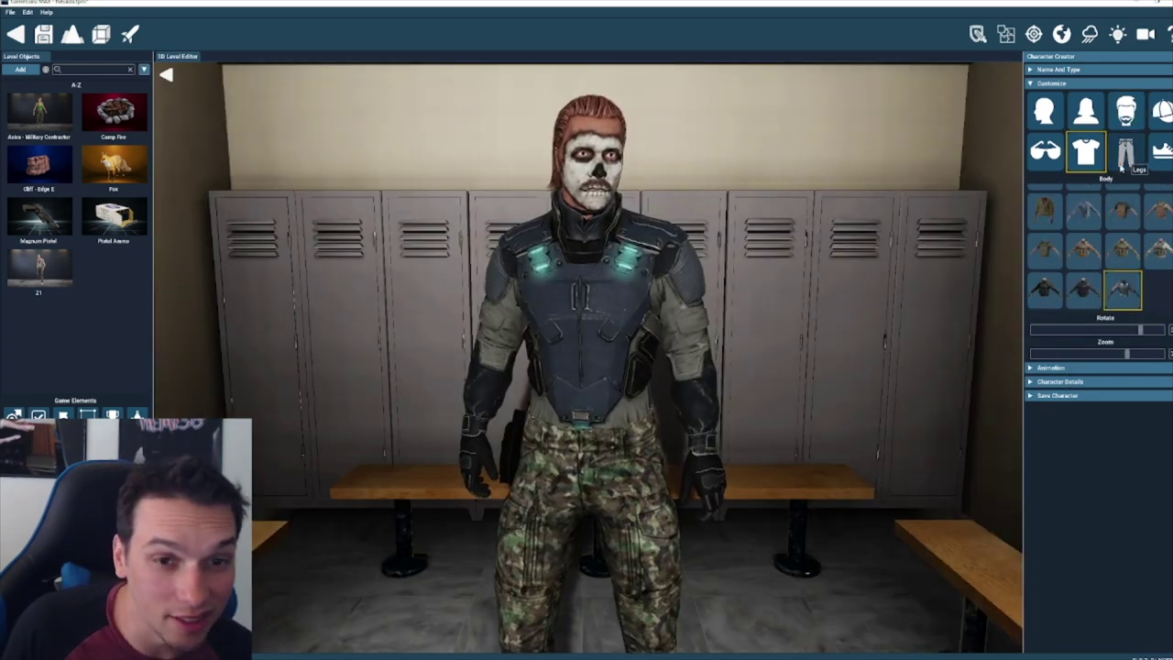
- Dress the character in dark strapped combat trousers and dark boots, and leave the Character Creator
click(1123, 156)
mouse_move(1122, 229)
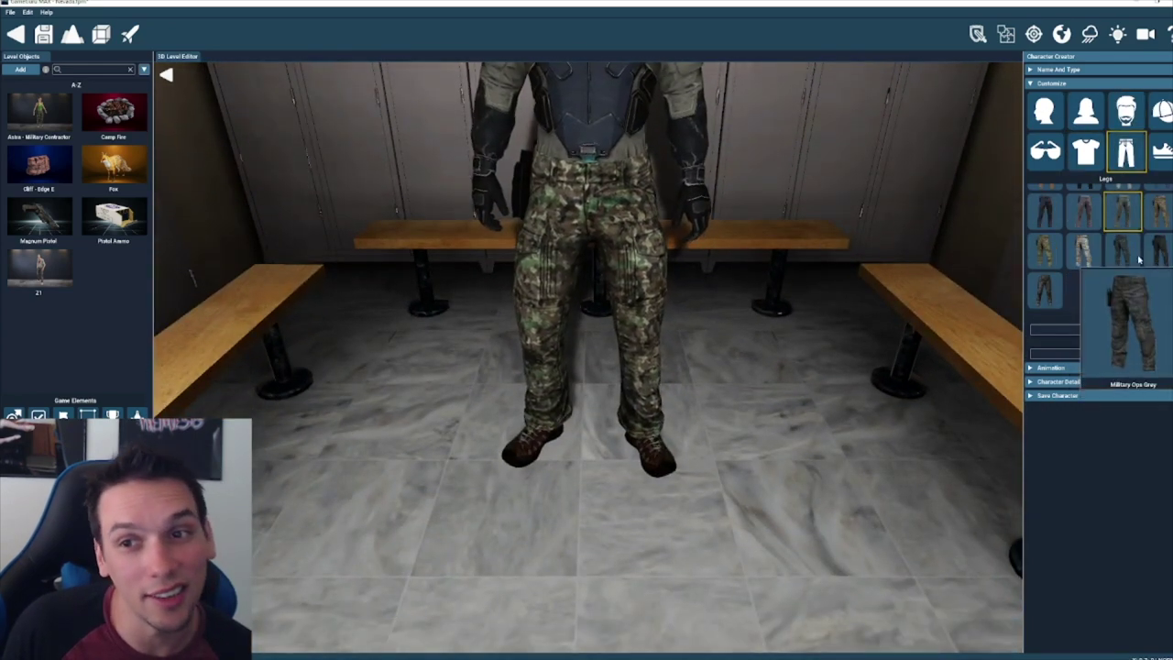
mouse_move(1033, 300)
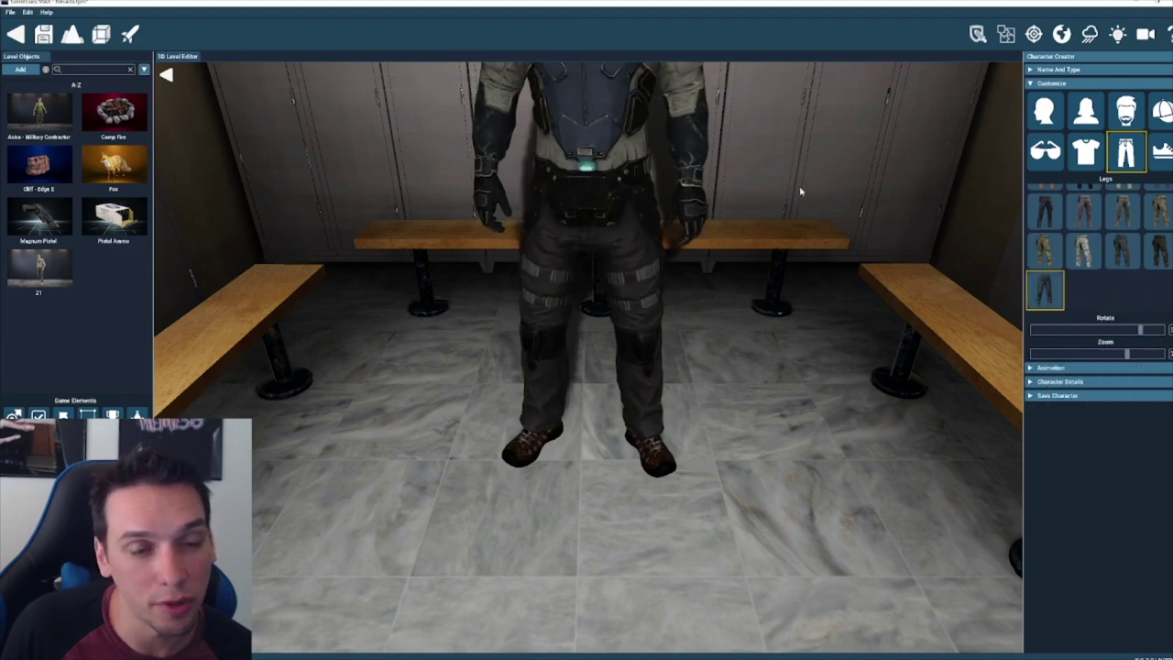
scroll(801, 191, down, 9)
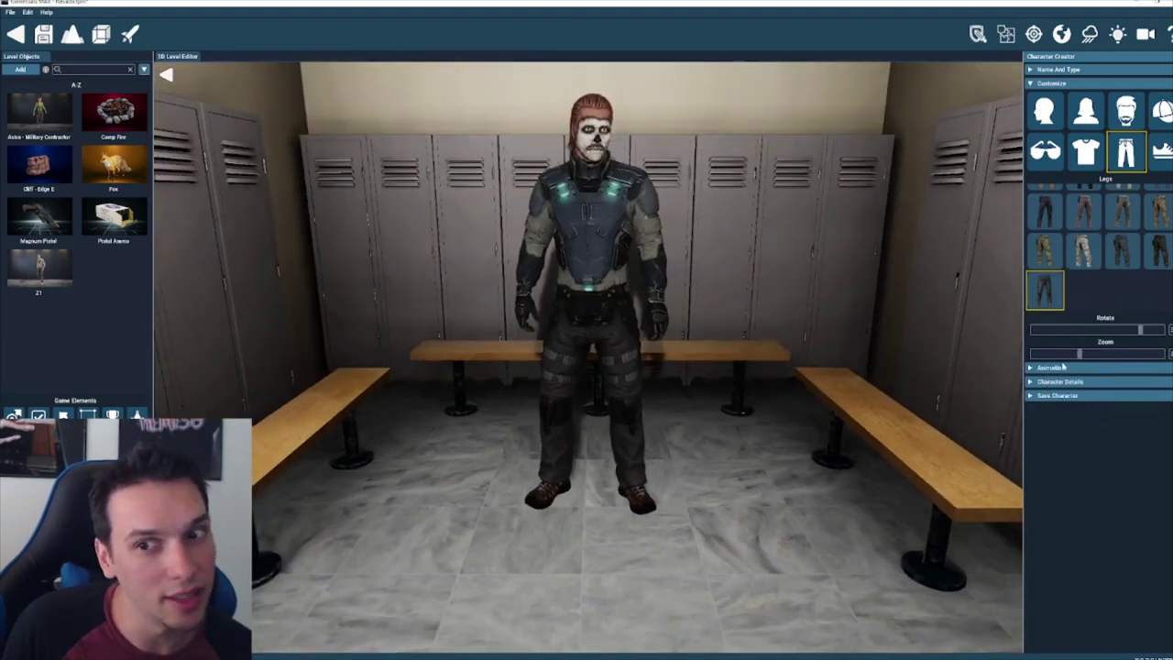
click(1162, 158)
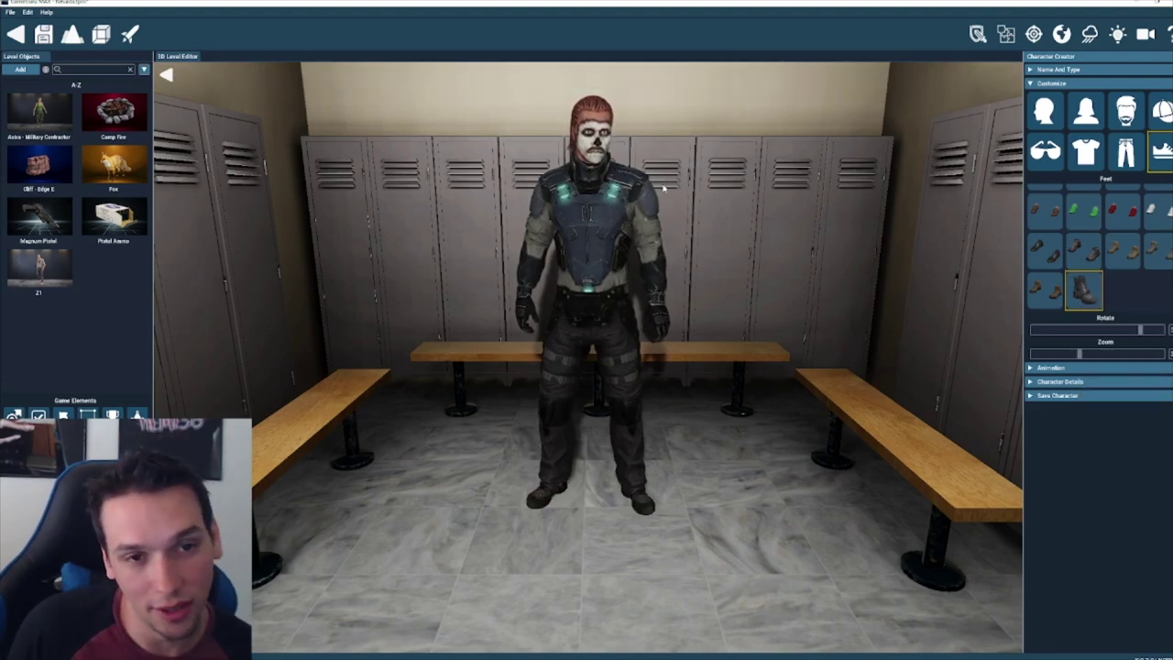
click(170, 79)
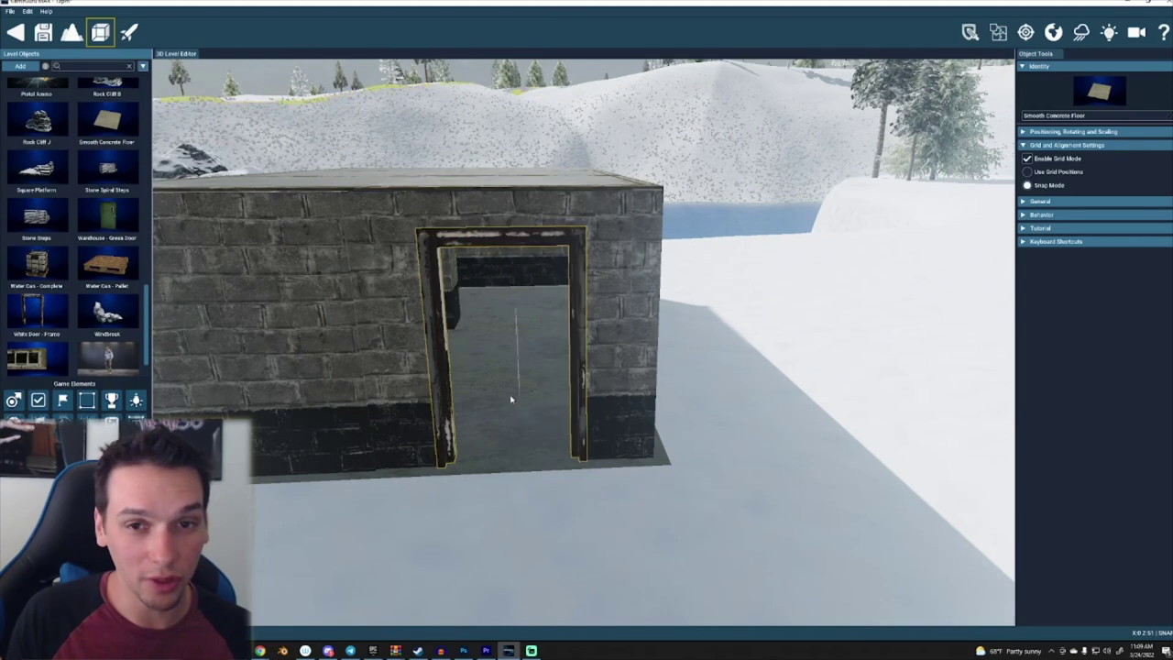
- Inspect the brick building in the snow level and show the antique light switch's behavior settings
click(510, 397)
click(1042, 332)
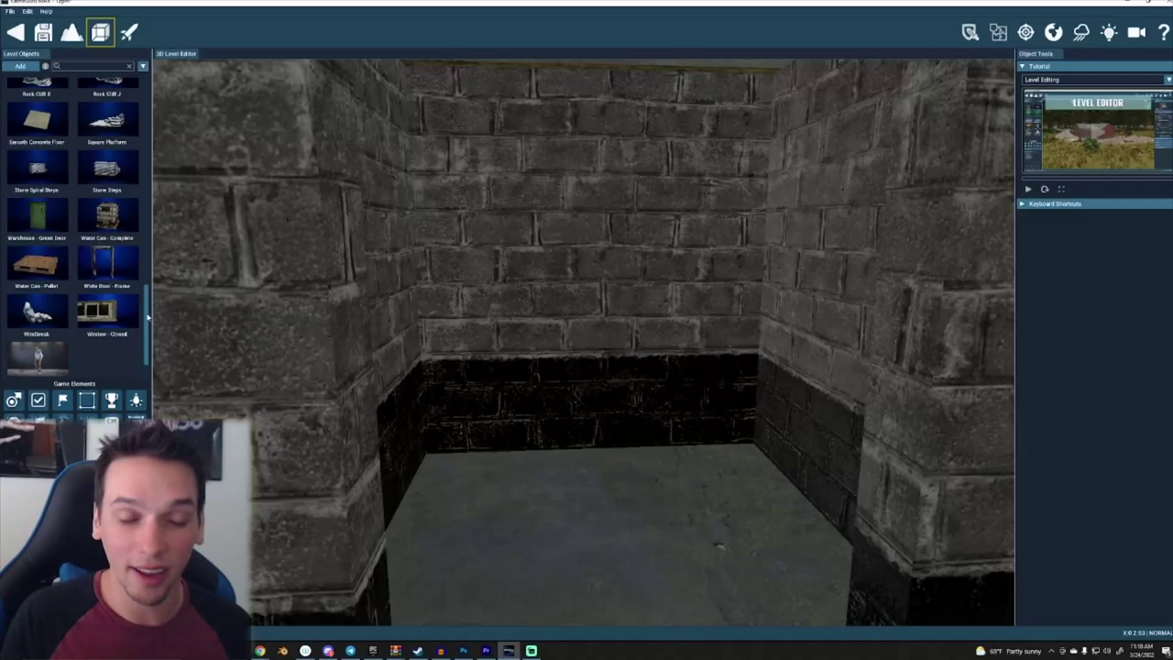
click(501, 437)
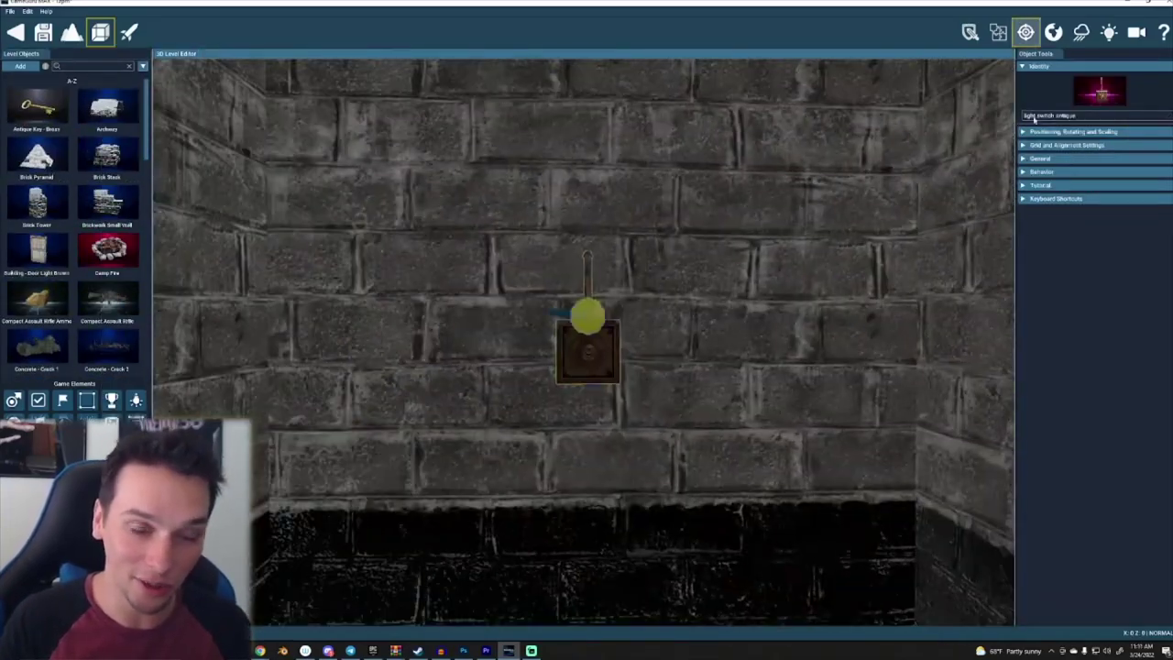
click(1041, 171)
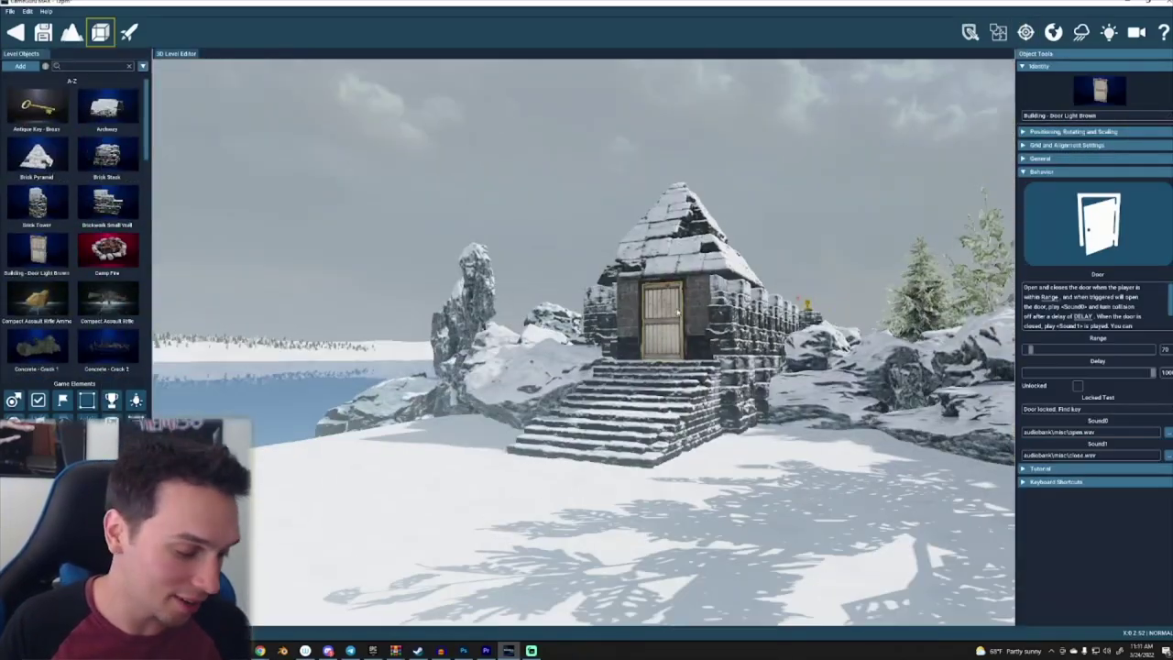